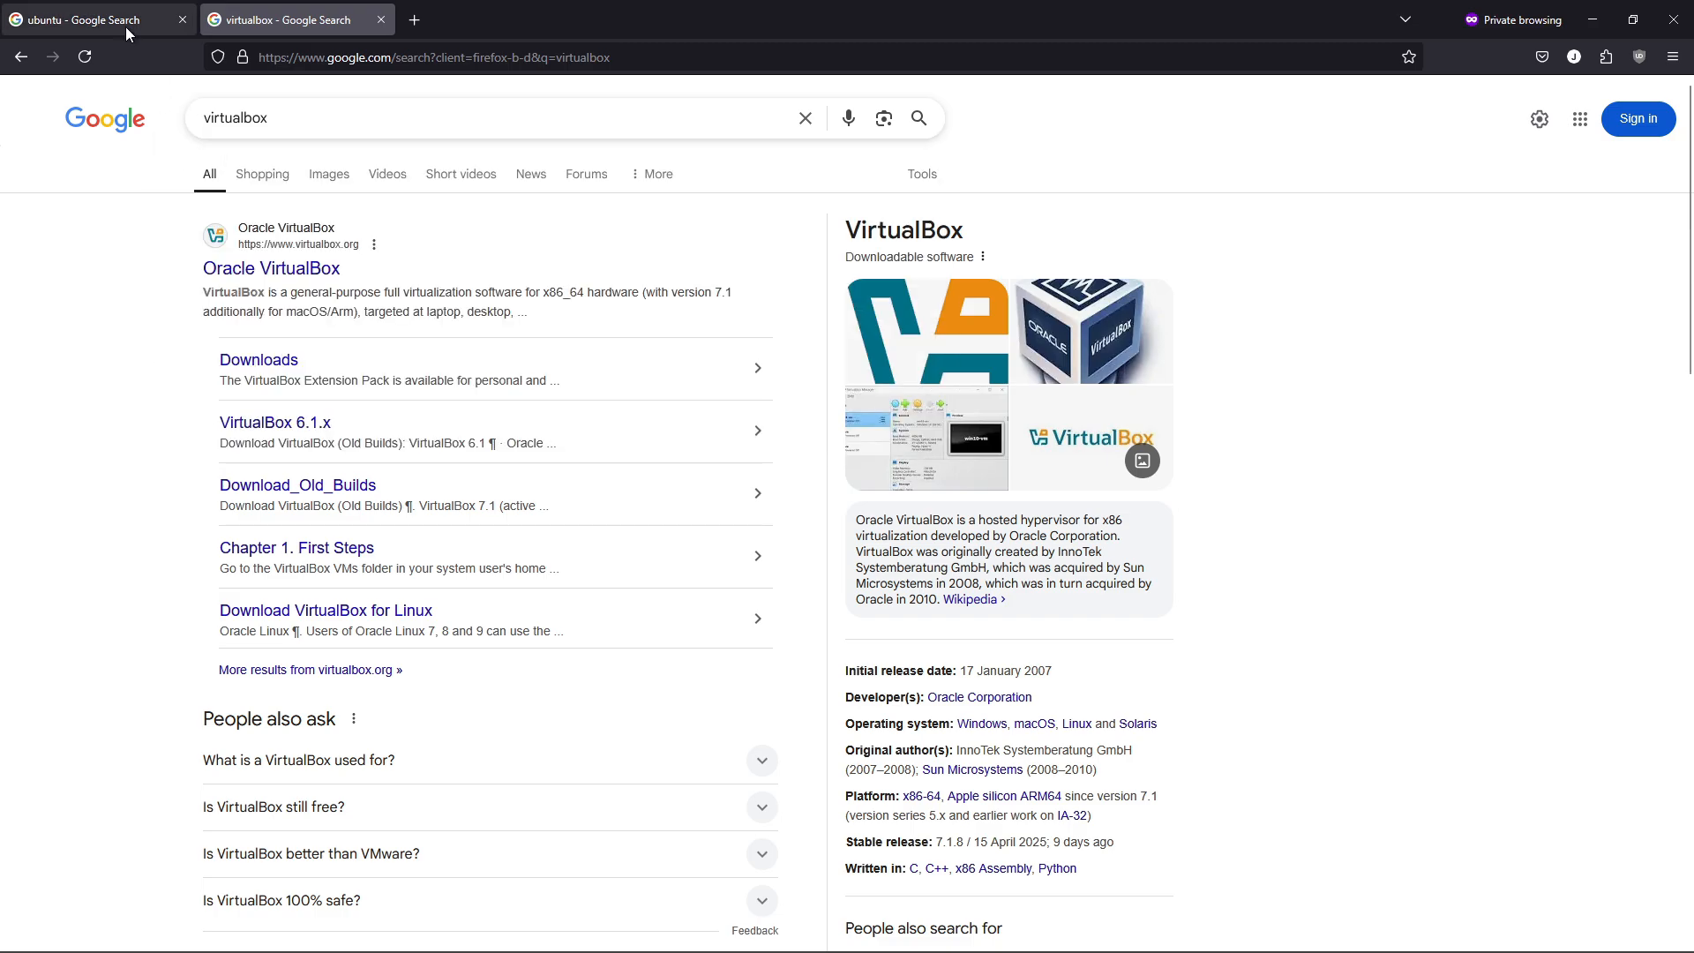
Open the Ubuntu Download page from the ubuntu.com Google result.
{"action": "left_click", "coordinate": [270, 430]}
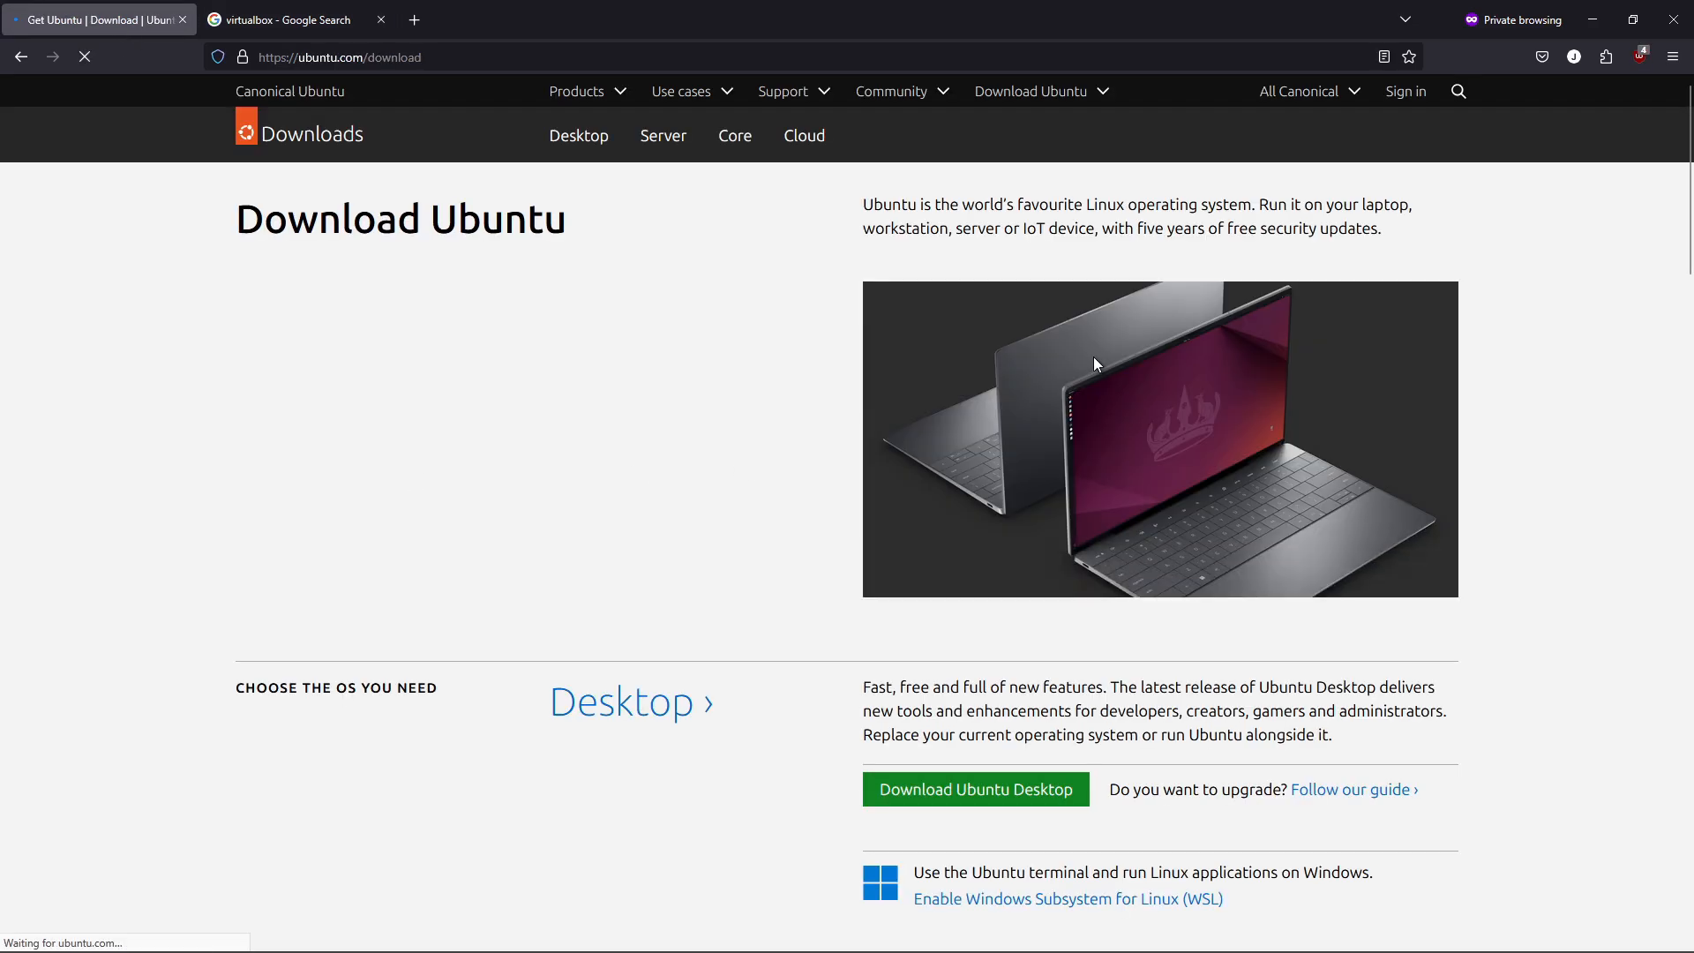
Open the Ubuntu Desktop download page and locate the Ubuntu 25.04 download options.
{"action": "left_click_drag", "start_coordinate": [1685, 197], "coordinate": [1690, 549]}
{"action": "scroll", "coordinate": [1491, 437], "scroll_direction": "up", "scroll_amount": 15}
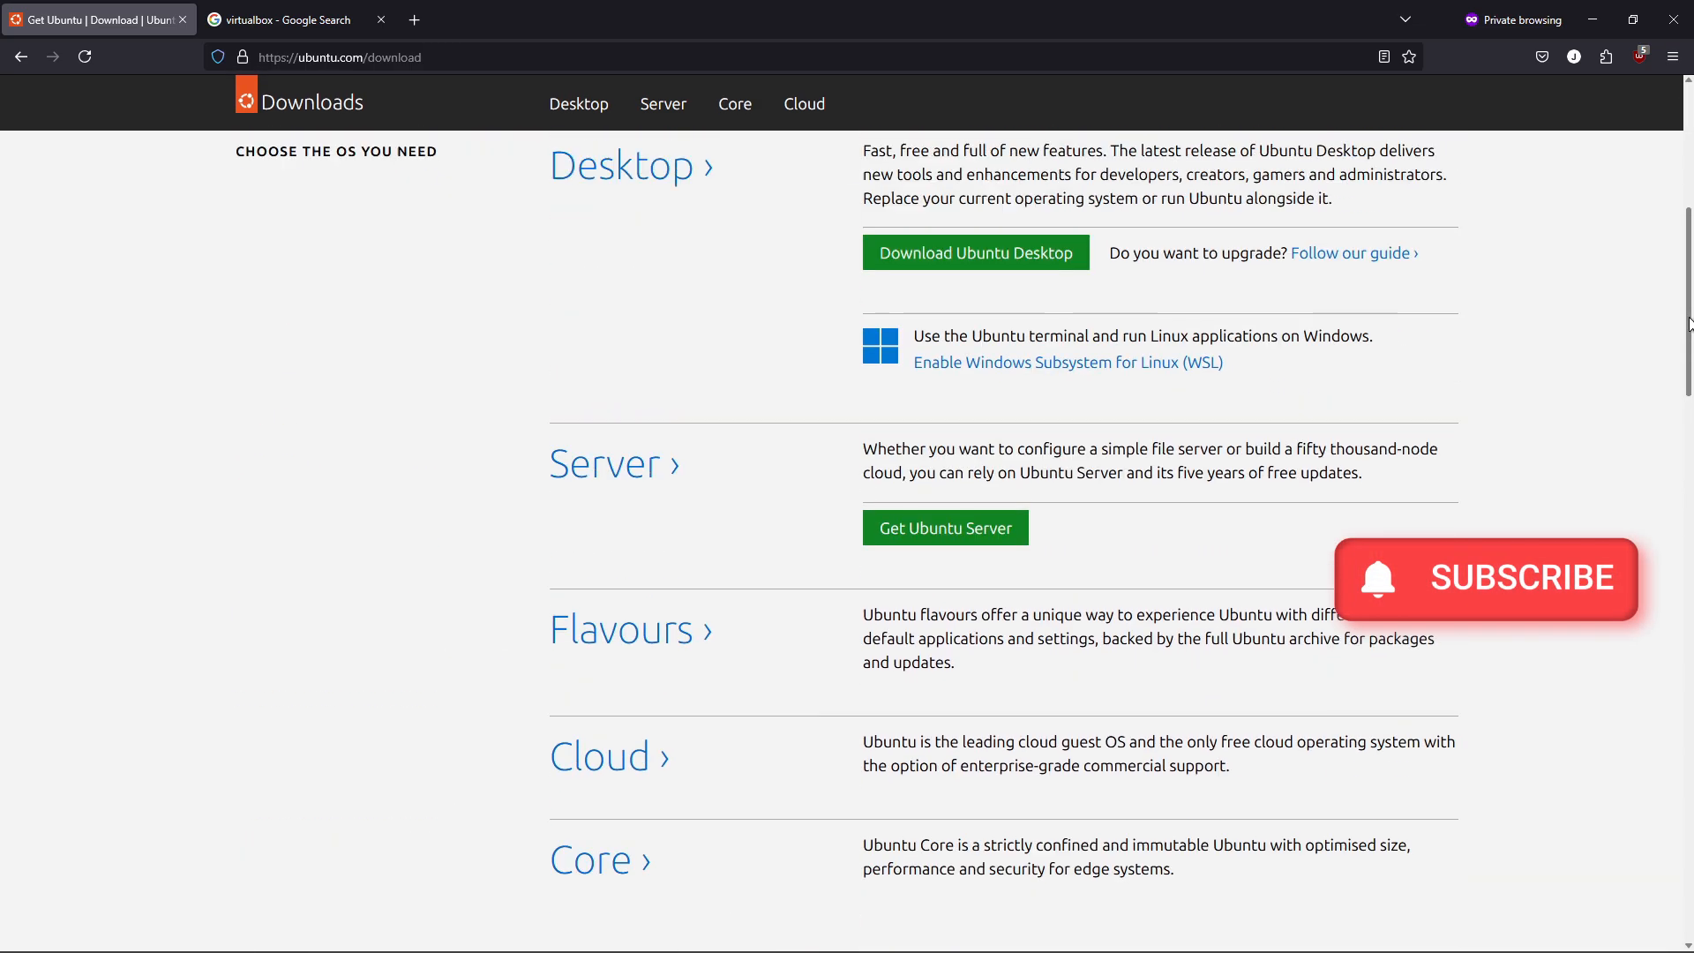
{"action": "left_click", "coordinate": [616, 526]}
{"action": "left_click_drag", "start_coordinate": [582, 457], "coordinate": [233, 457]}
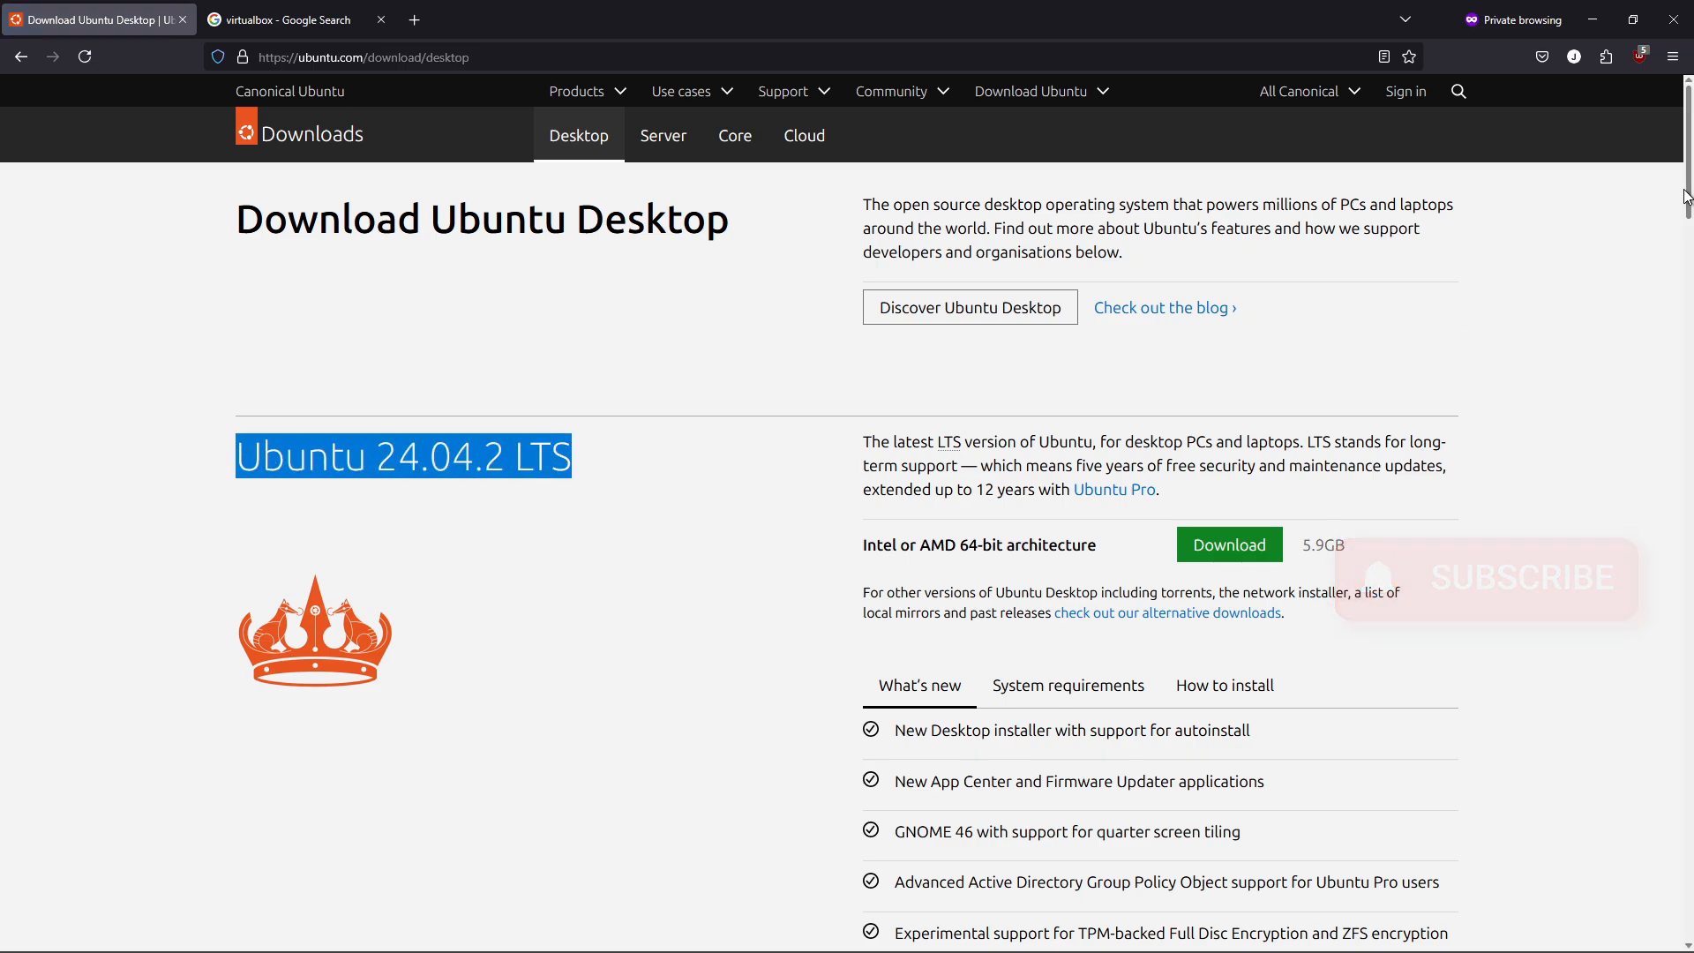
{"action": "scroll", "coordinate": [483, 407], "scroll_direction": "down", "scroll_amount": 8}
{"action": "left_click_drag", "start_coordinate": [484, 407], "coordinate": [246, 399]}
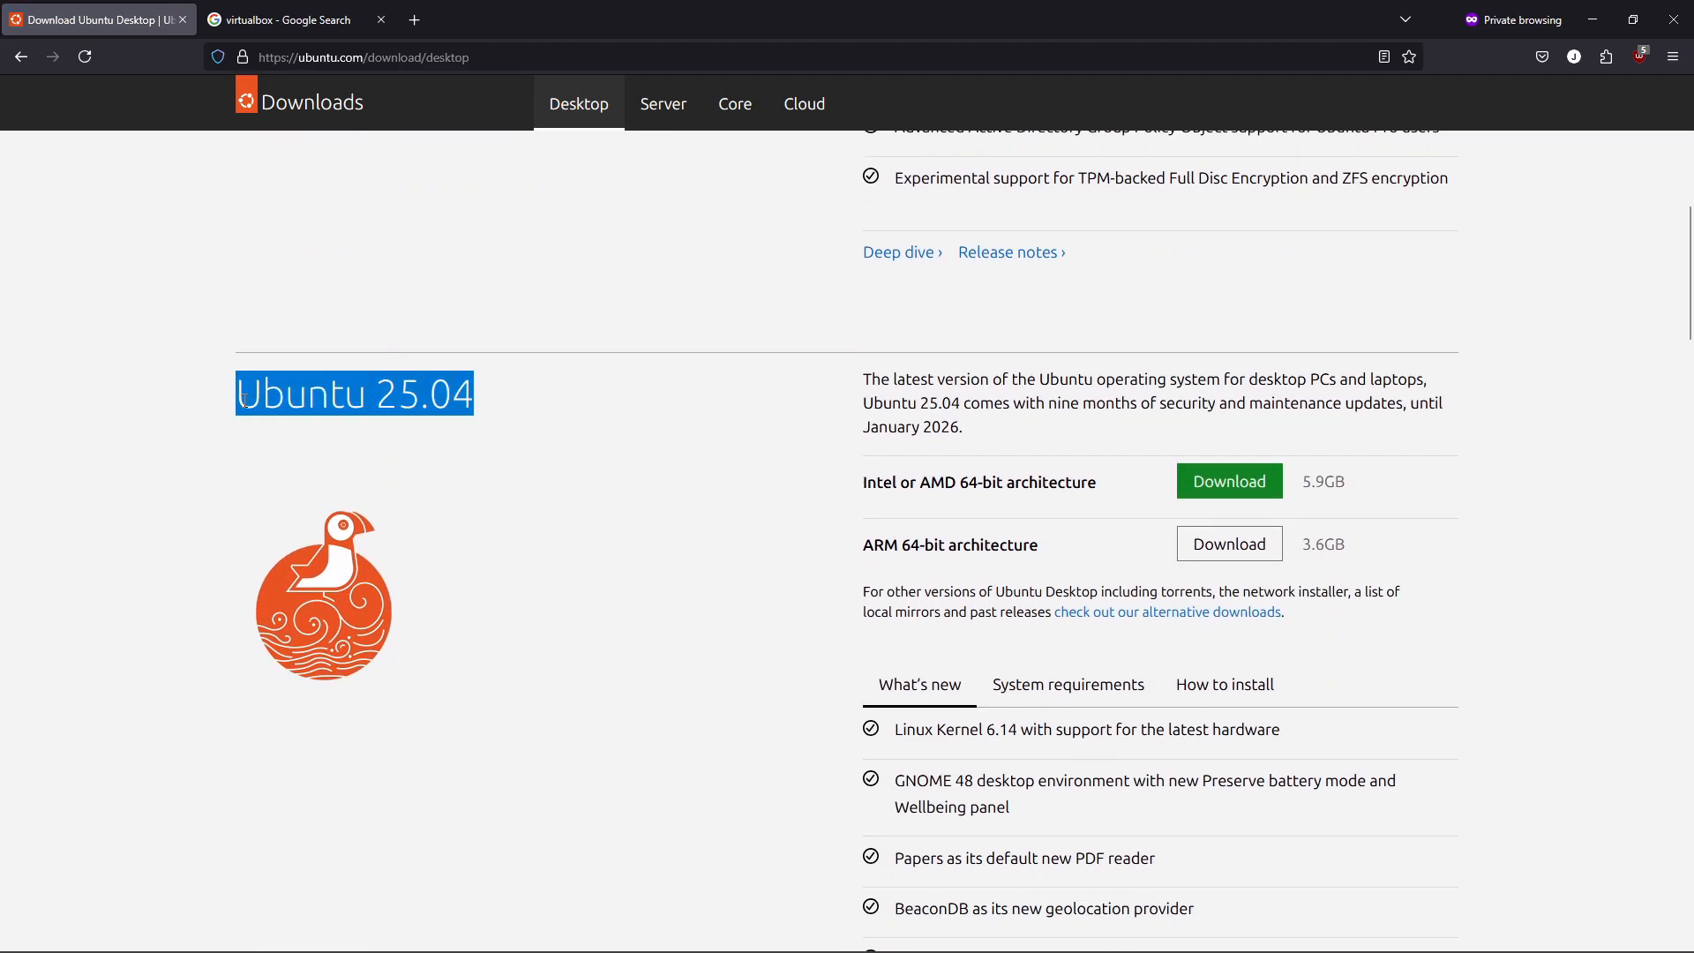
{"action": "scroll", "coordinate": [1600, 336], "scroll_direction": "down", "scroll_amount": 2}
{"action": "left_click_drag", "start_coordinate": [1085, 374], "coordinate": [863, 374]}
{"action": "left_click_drag", "start_coordinate": [1097, 312], "coordinate": [236, 221]}
Review Ubuntu 25.04 features: Linux Kernel 6.14, GNOME 48, Papers PDF reader, enhanced installer.
{"action": "left_click_drag", "start_coordinate": [1281, 563], "coordinate": [935, 562]}
{"action": "left_click_drag", "start_coordinate": [1045, 640], "coordinate": [896, 615]}
{"action": "left_click_drag", "start_coordinate": [1157, 687], "coordinate": [1193, 738]}
{"action": "left_click_drag", "start_coordinate": [1140, 817], "coordinate": [896, 787]}
Check 25.04 requirements: 2 GHz dual-core CPU, 4 GB RAM, 25 GB disk, USB/DVD, internet.
{"action": "left_click", "coordinate": [1031, 512]}
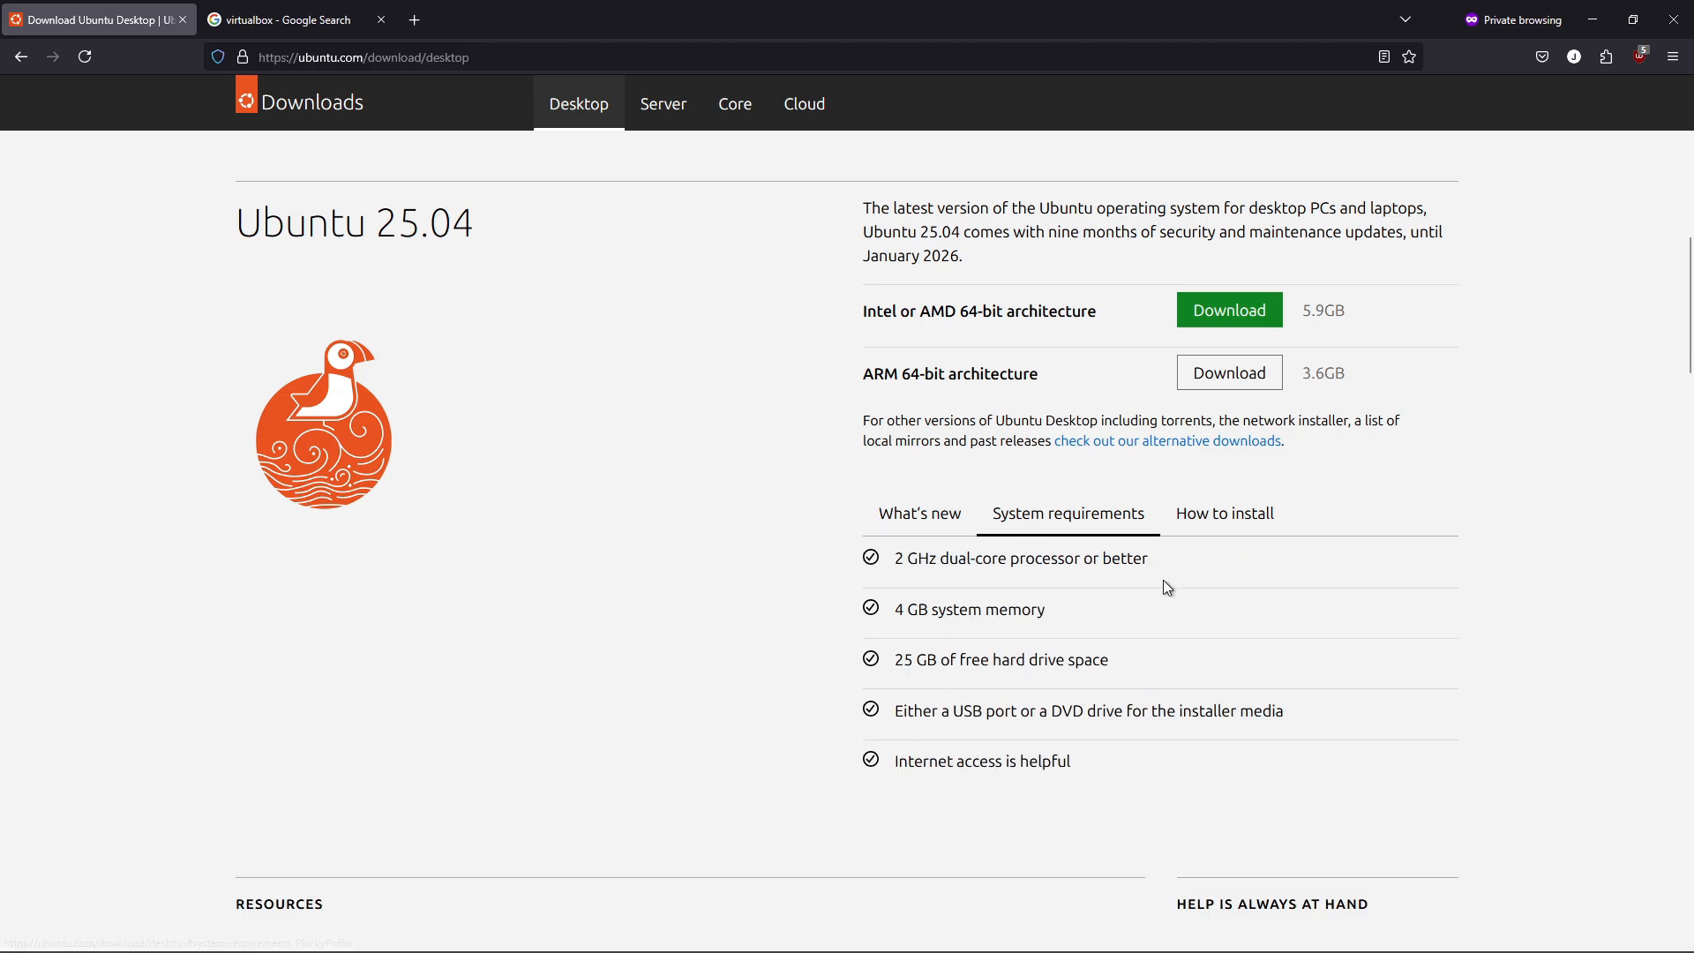
{"action": "left_click_drag", "start_coordinate": [1150, 560], "coordinate": [909, 561]}
{"action": "left_click_drag", "start_coordinate": [1047, 615], "coordinate": [898, 611]}
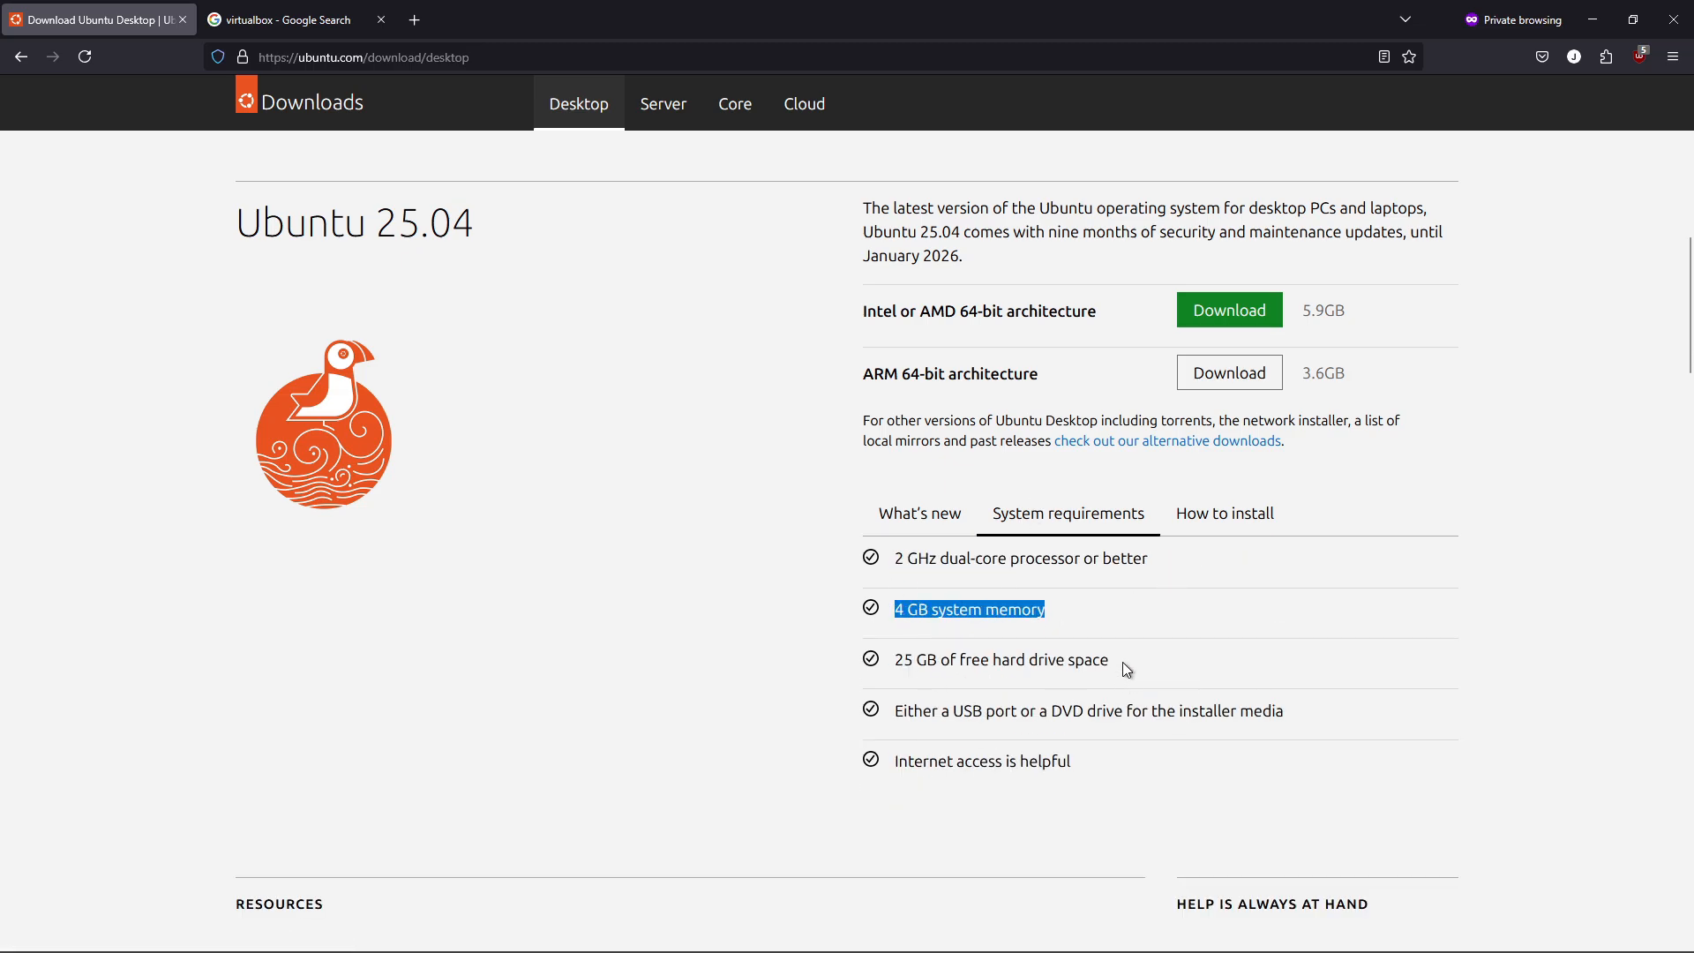
{"action": "left_click_drag", "start_coordinate": [1126, 668], "coordinate": [887, 669]}
{"action": "left_click_drag", "start_coordinate": [1295, 711], "coordinate": [915, 715]}
{"action": "left_click_drag", "start_coordinate": [1102, 780], "coordinate": [893, 764]}
View the Ubuntu 25.04 install steps, then return to the feature list.
{"action": "left_click", "coordinate": [1225, 515]}
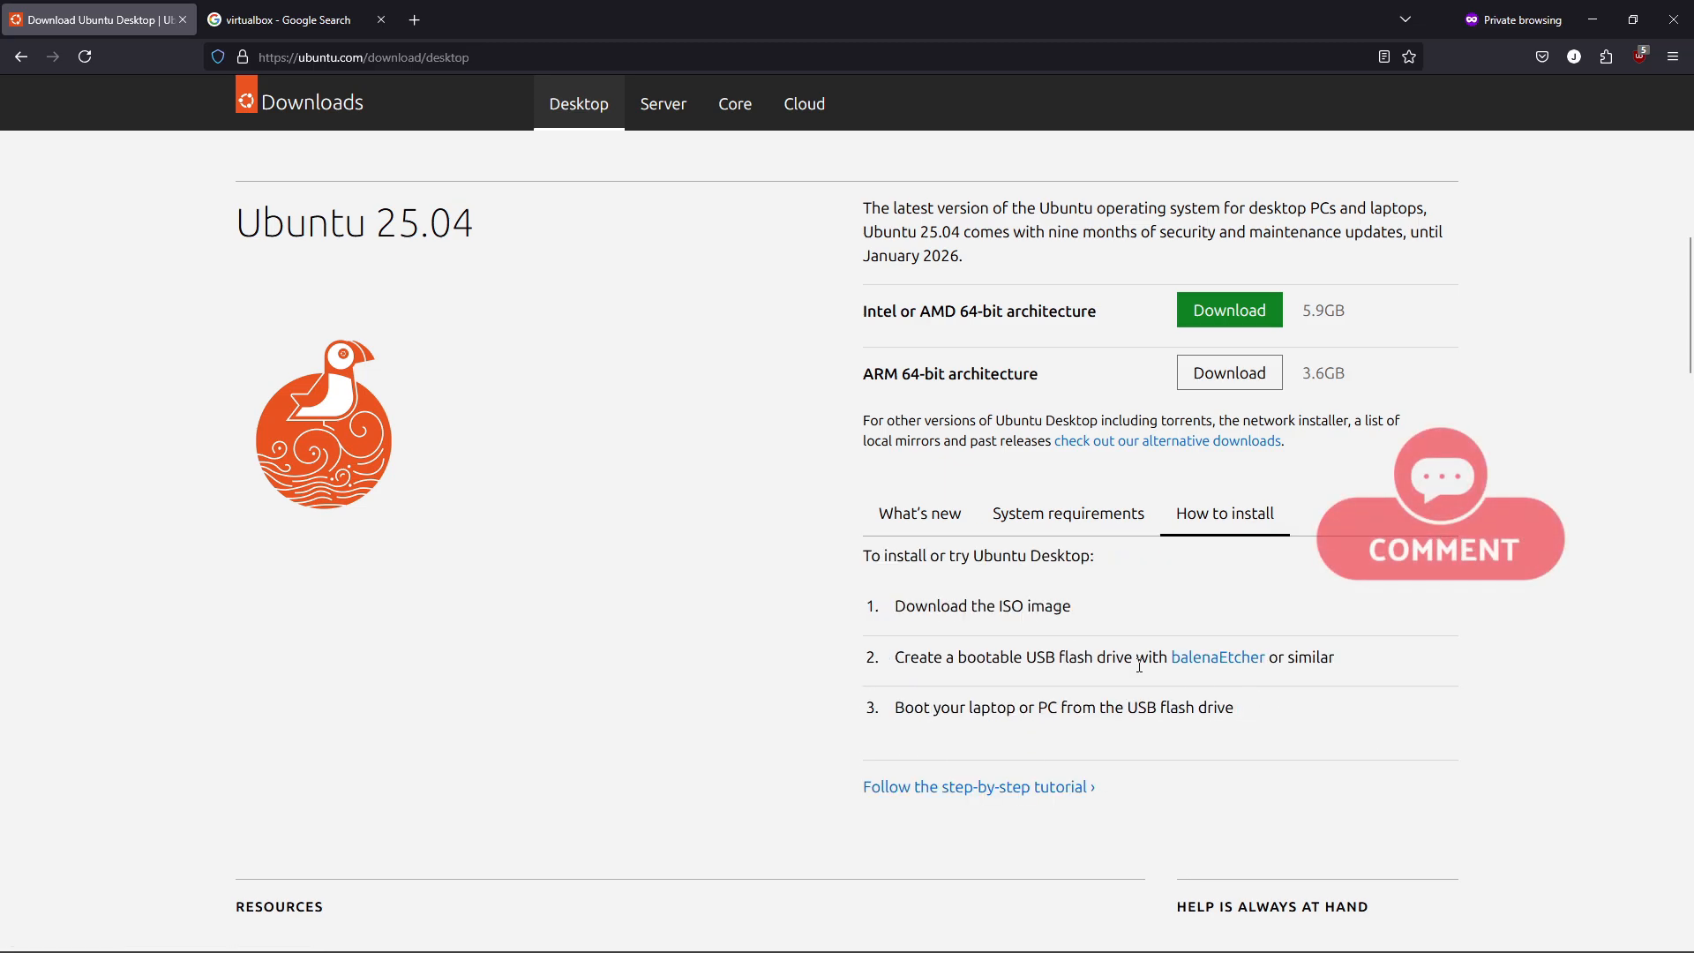
{"action": "left_click", "coordinate": [940, 522]}
{"action": "scroll", "coordinate": [1574, 676], "scroll_direction": "up", "scroll_amount": 3}
Download the Ubuntu 25.04 Intel/AMD 64-bit desktop ISO and hide the progress window.
{"action": "left_click", "coordinate": [1248, 634]}
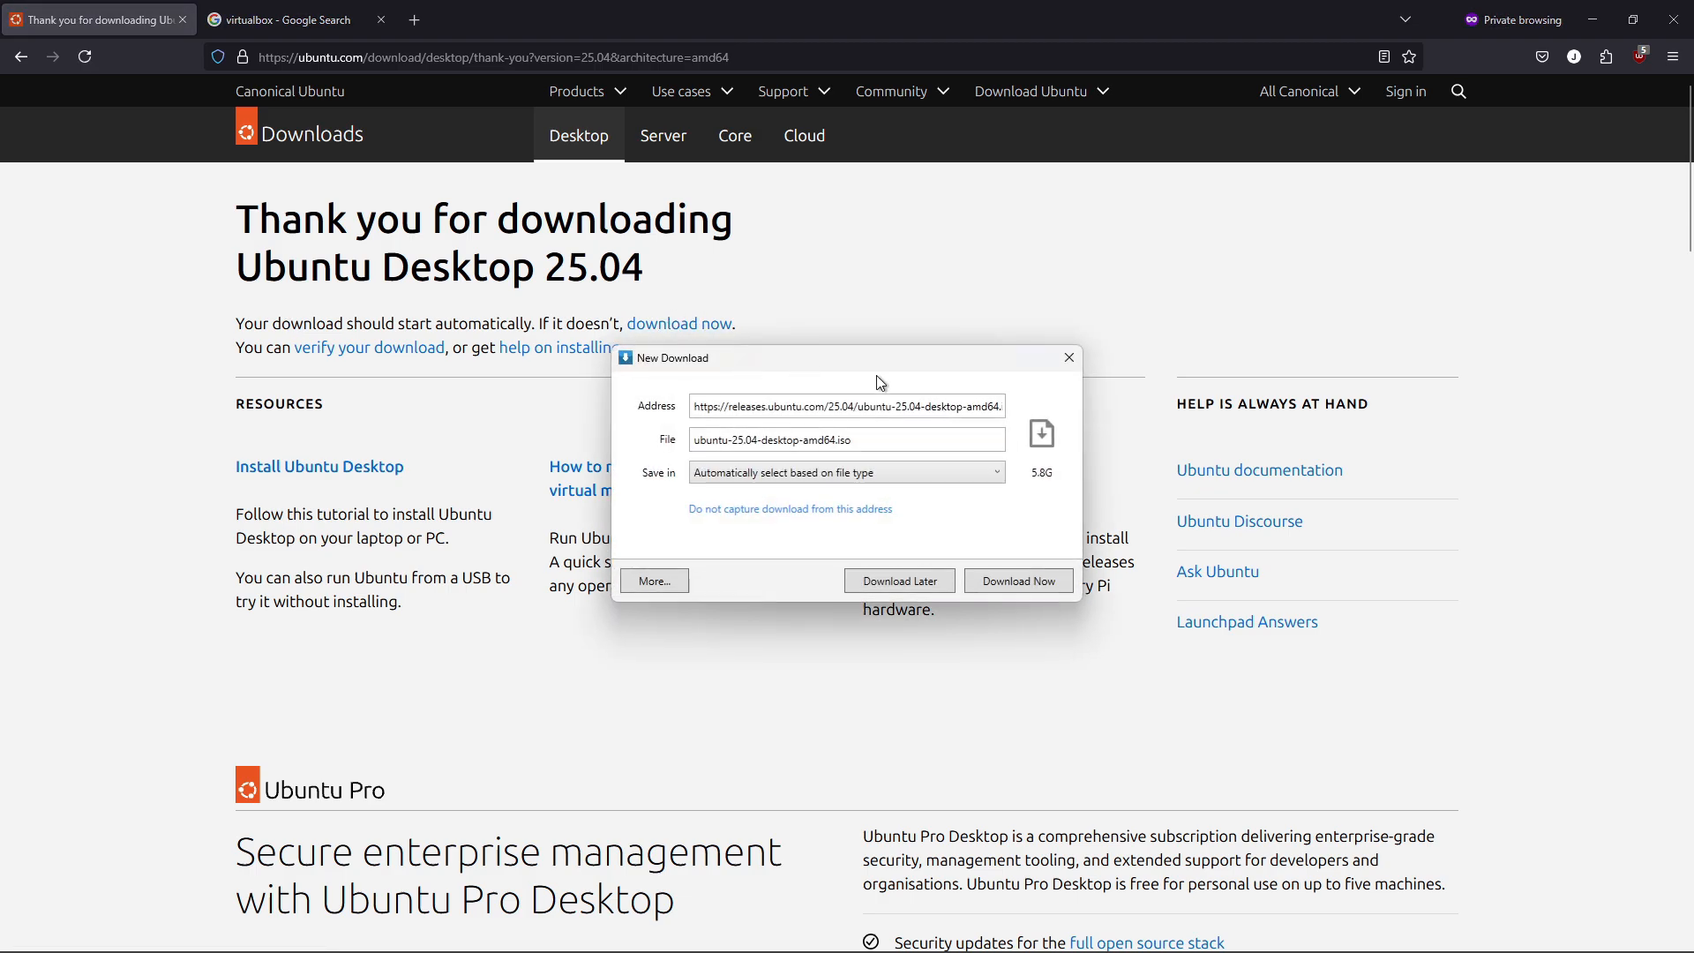
{"action": "left_click", "coordinate": [1015, 578]}
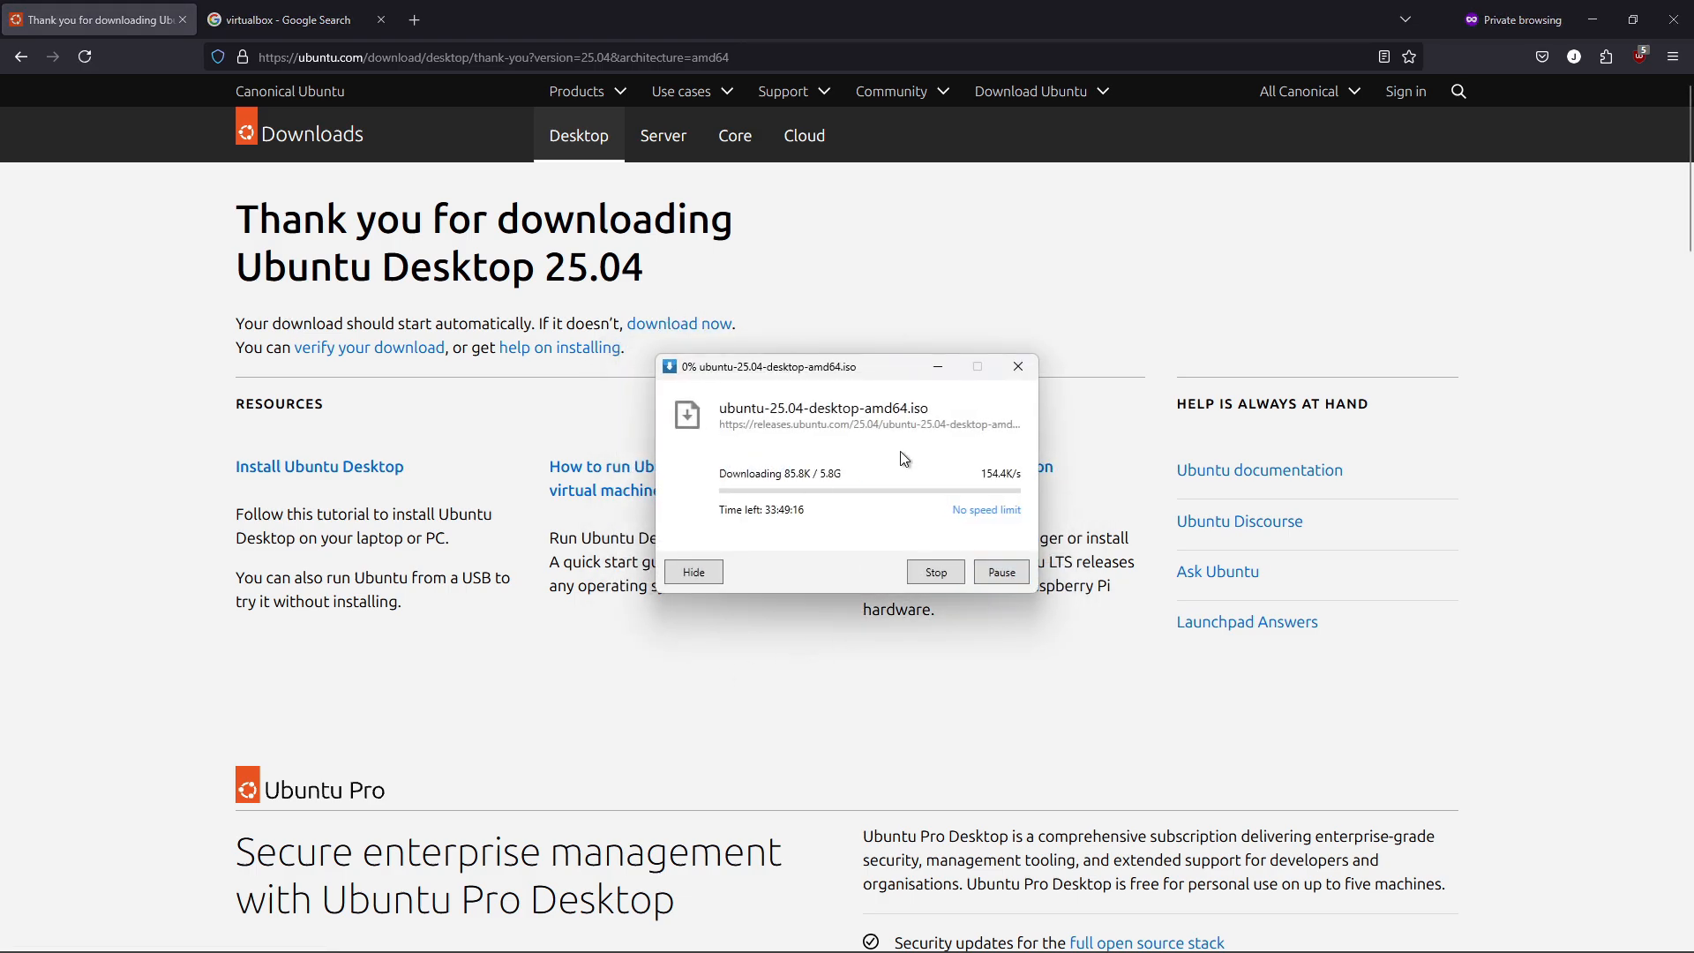
{"action": "left_click", "coordinate": [935, 371]}
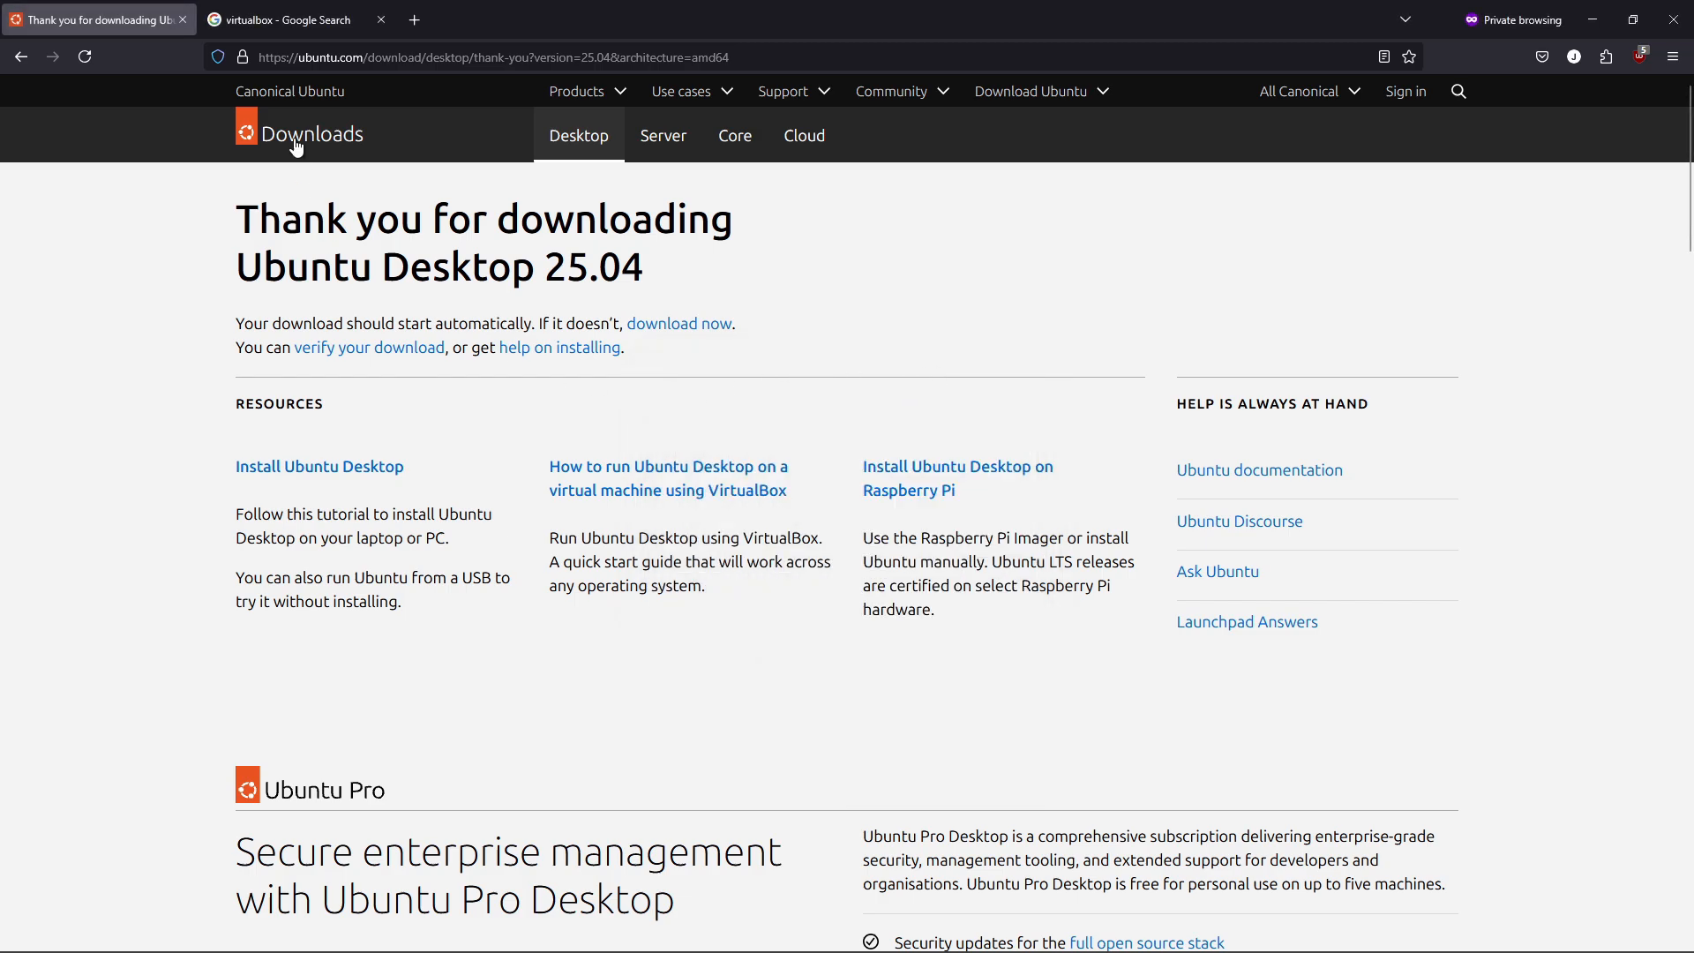
Recheck the processor, 4 GB memory and 25 GB disk requirements, then open the Oracle VirtualBox site.
{"action": "left_click", "coordinate": [20, 56]}
{"action": "middle_click", "coordinate": [1517, 461]}
{"action": "left_click", "coordinate": [1067, 472]}
{"action": "left_click_drag", "start_coordinate": [1147, 512], "coordinate": [893, 512]}
{"action": "left_click_drag", "start_coordinate": [1046, 562], "coordinate": [893, 562]}
{"action": "left_click_drag", "start_coordinate": [1109, 613], "coordinate": [893, 612]}
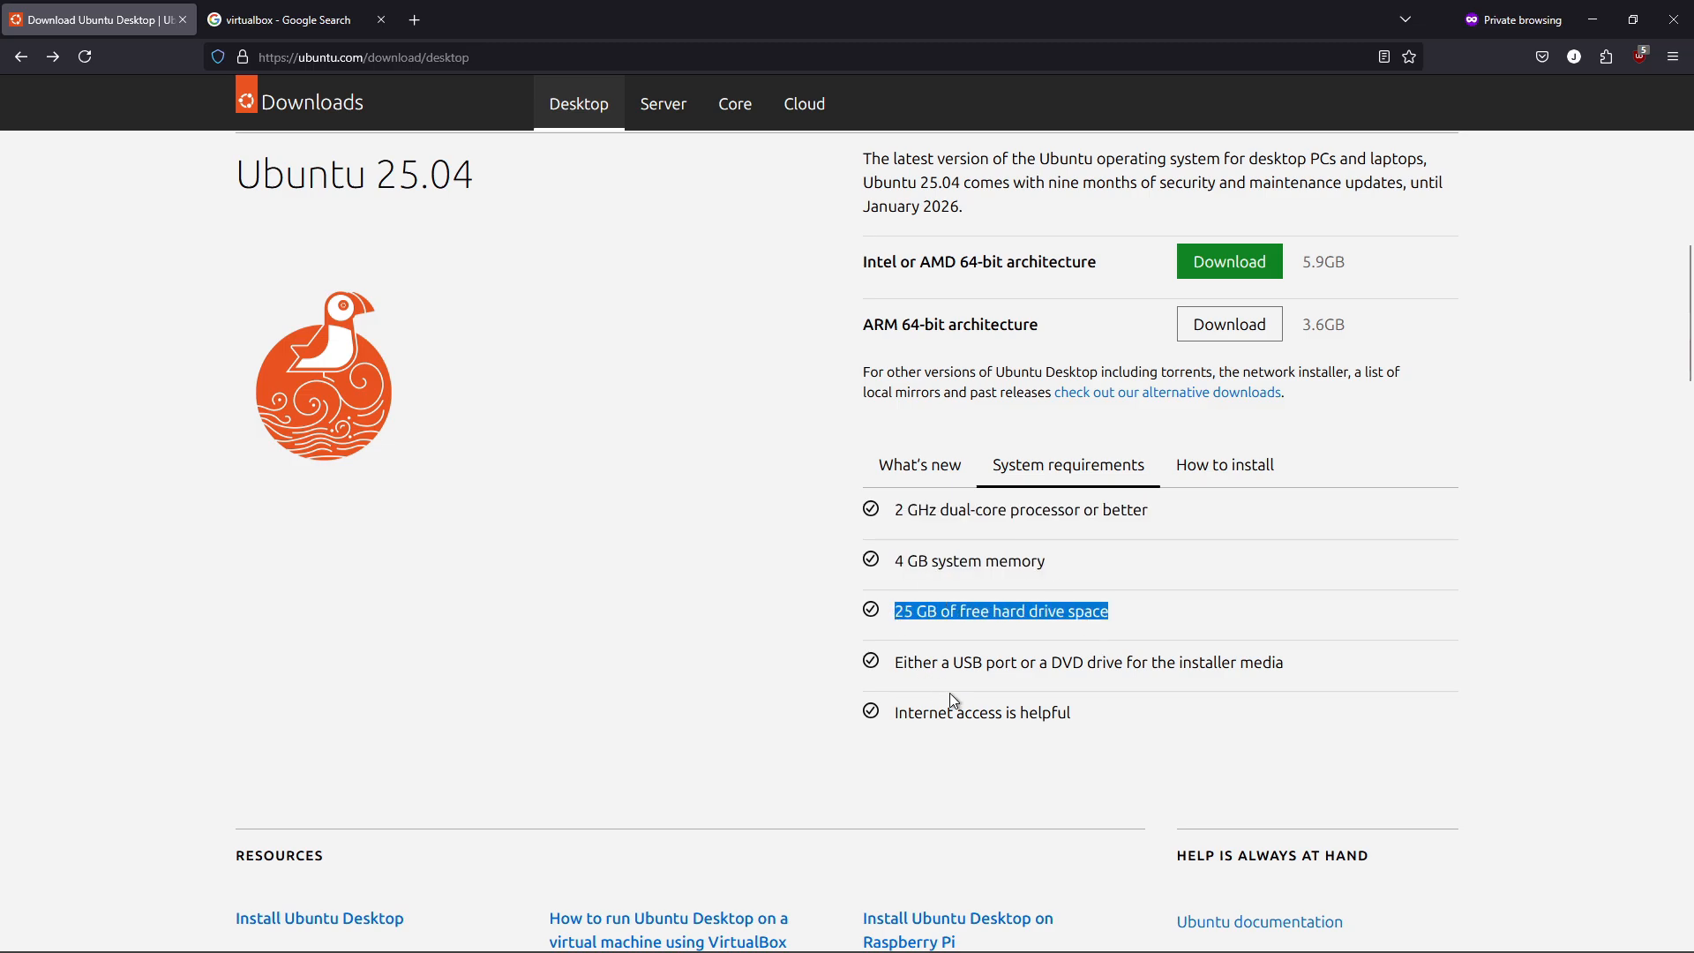
{"action": "left_click", "coordinate": [305, 19]}
{"action": "left_click", "coordinate": [290, 269]}
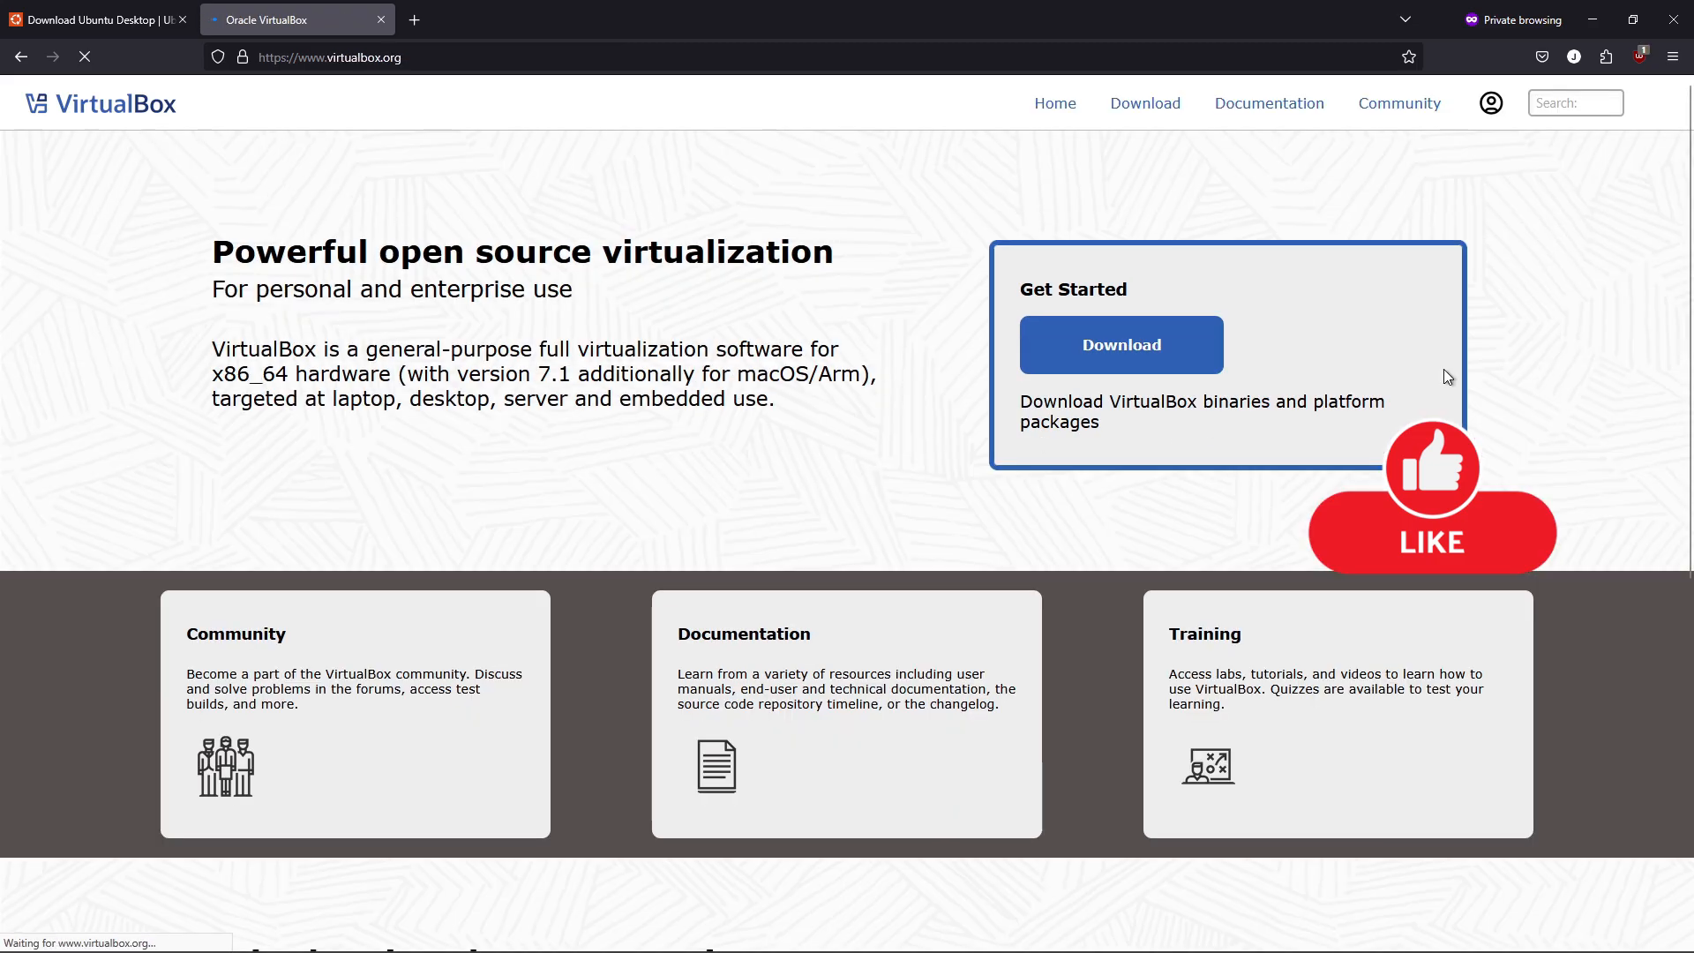
Download the VirtualBox 7.1.8 installer for Windows hosts from the Downloads page.
{"action": "mouse_move", "coordinate": [1681, 262]}
{"action": "left_mouse_down"}
{"action": "mouse_move", "coordinate": [1680, 637]}
{"action": "mouse_move", "coordinate": [1670, 240]}
{"action": "left_mouse_up"}
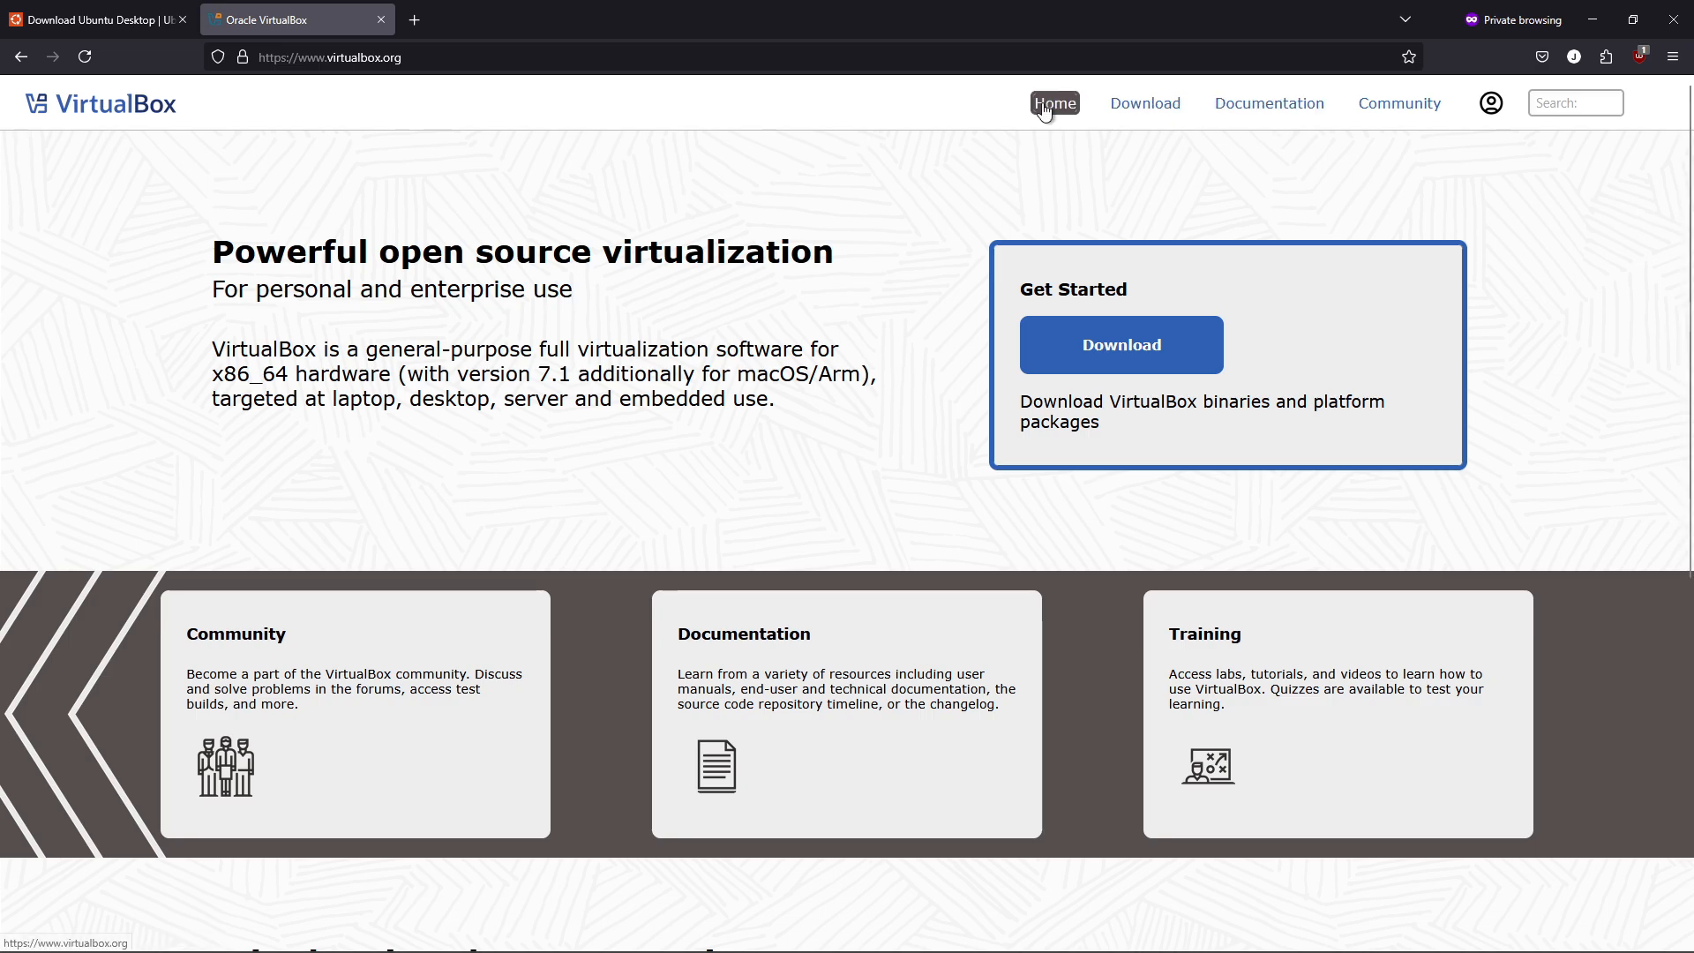
{"action": "left_click", "coordinate": [1134, 107]}
{"action": "mouse_move", "coordinate": [1681, 263]}
{"action": "left_mouse_down"}
{"action": "mouse_move", "coordinate": [1676, 642]}
{"action": "mouse_move", "coordinate": [1667, 283]}
{"action": "left_mouse_up"}
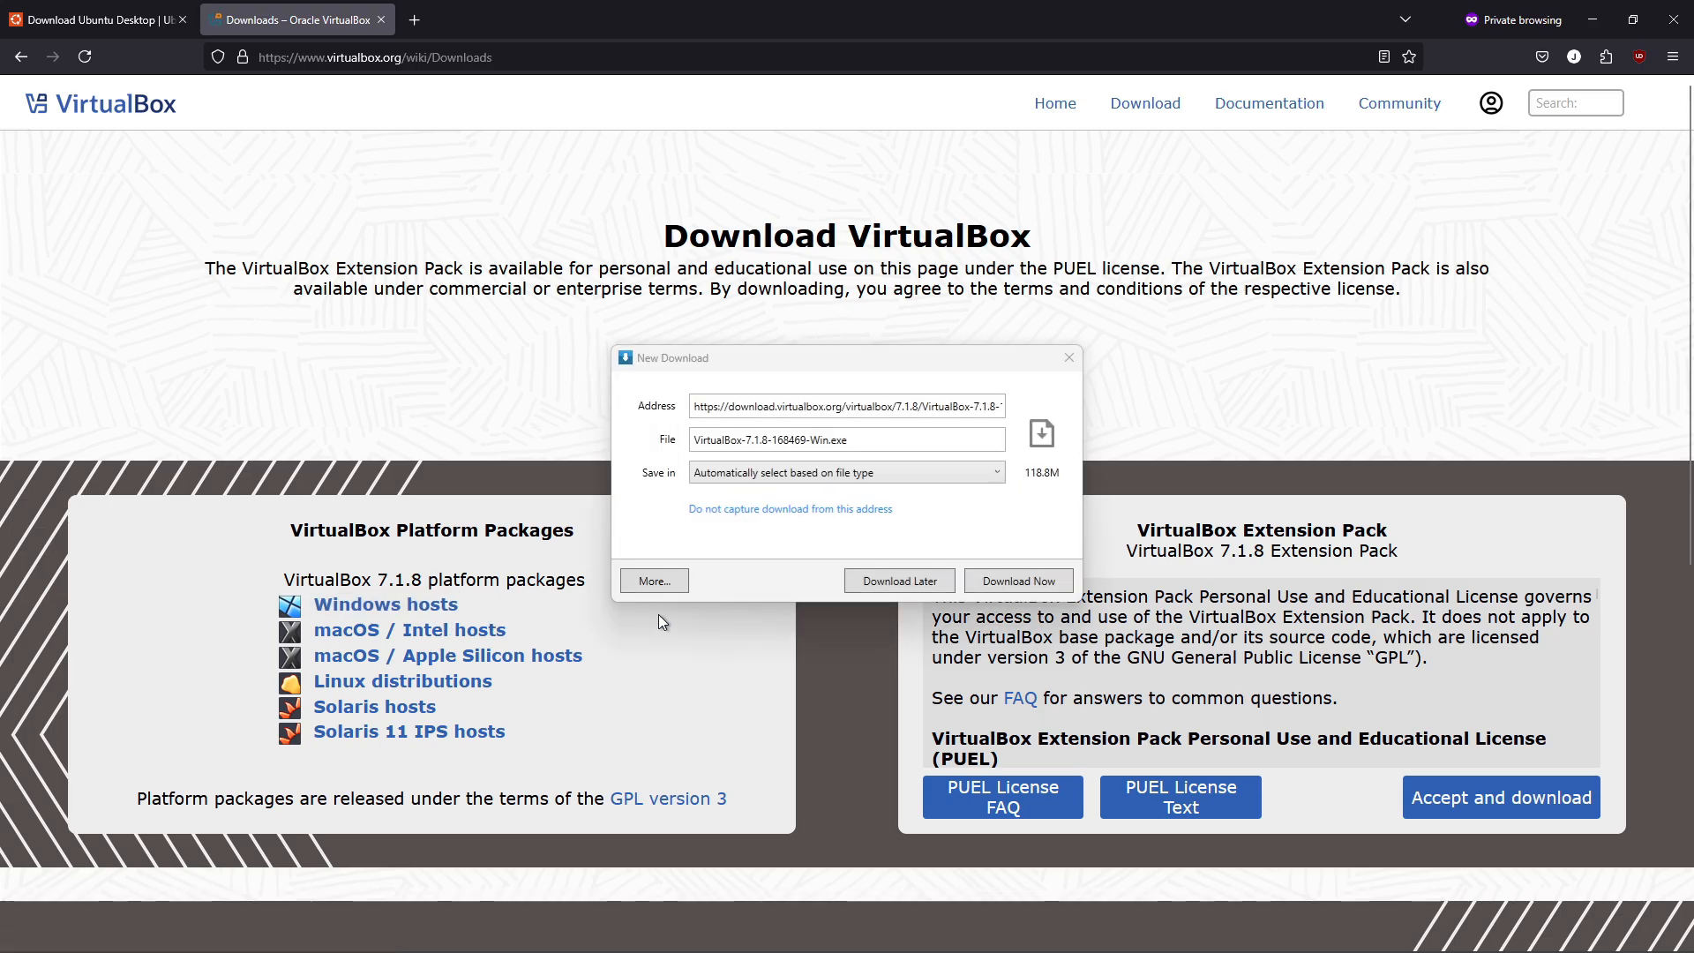
{"action": "left_click", "coordinate": [1036, 577]}
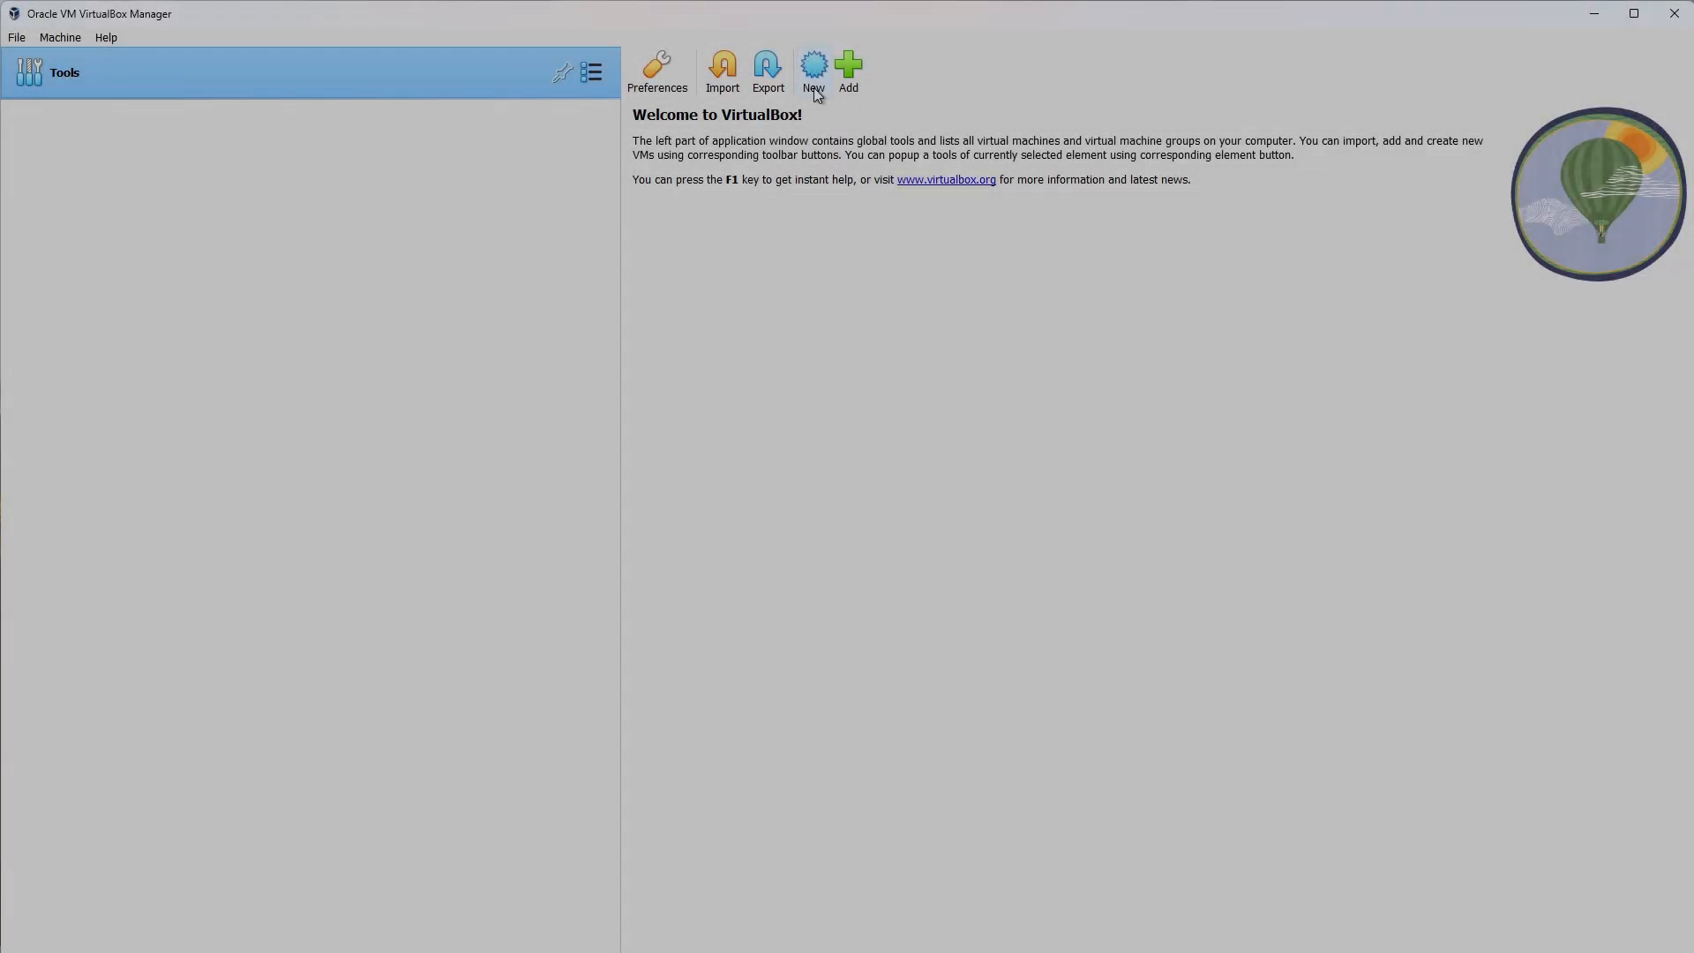
Start a new VM named Ubuntu 25.04 with type Linux and version Ubuntu (64-bit).
{"action": "left_click", "coordinate": [816, 91]}
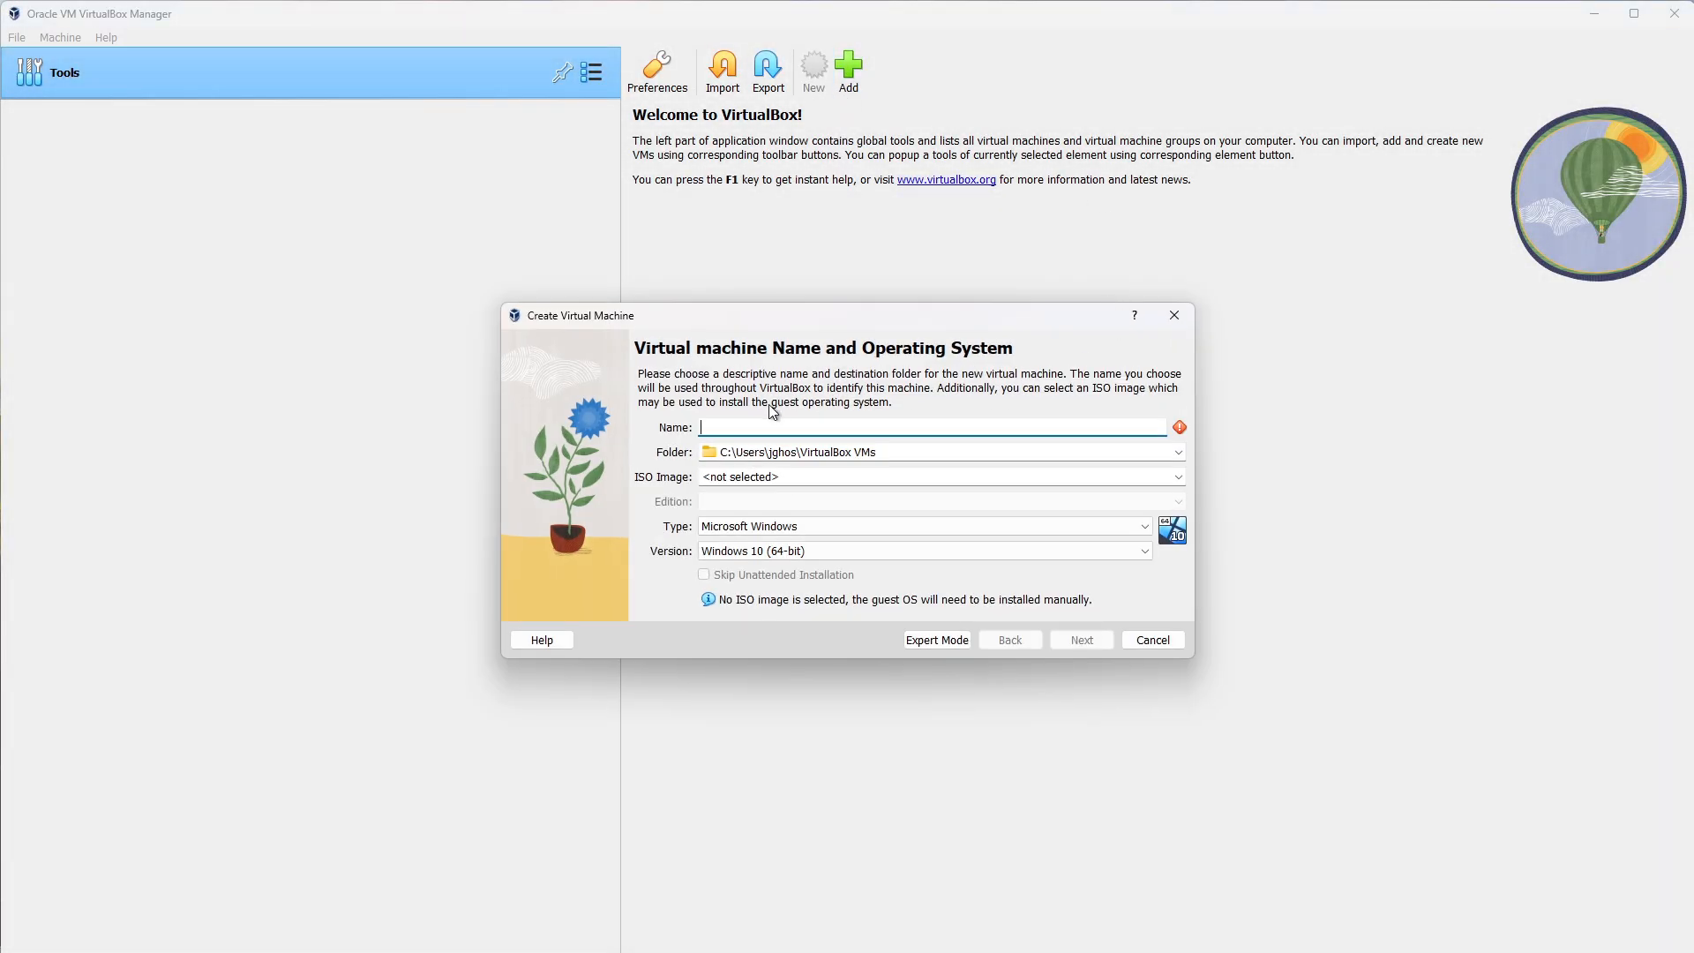
{"action": "type", "text": "Ubu"}
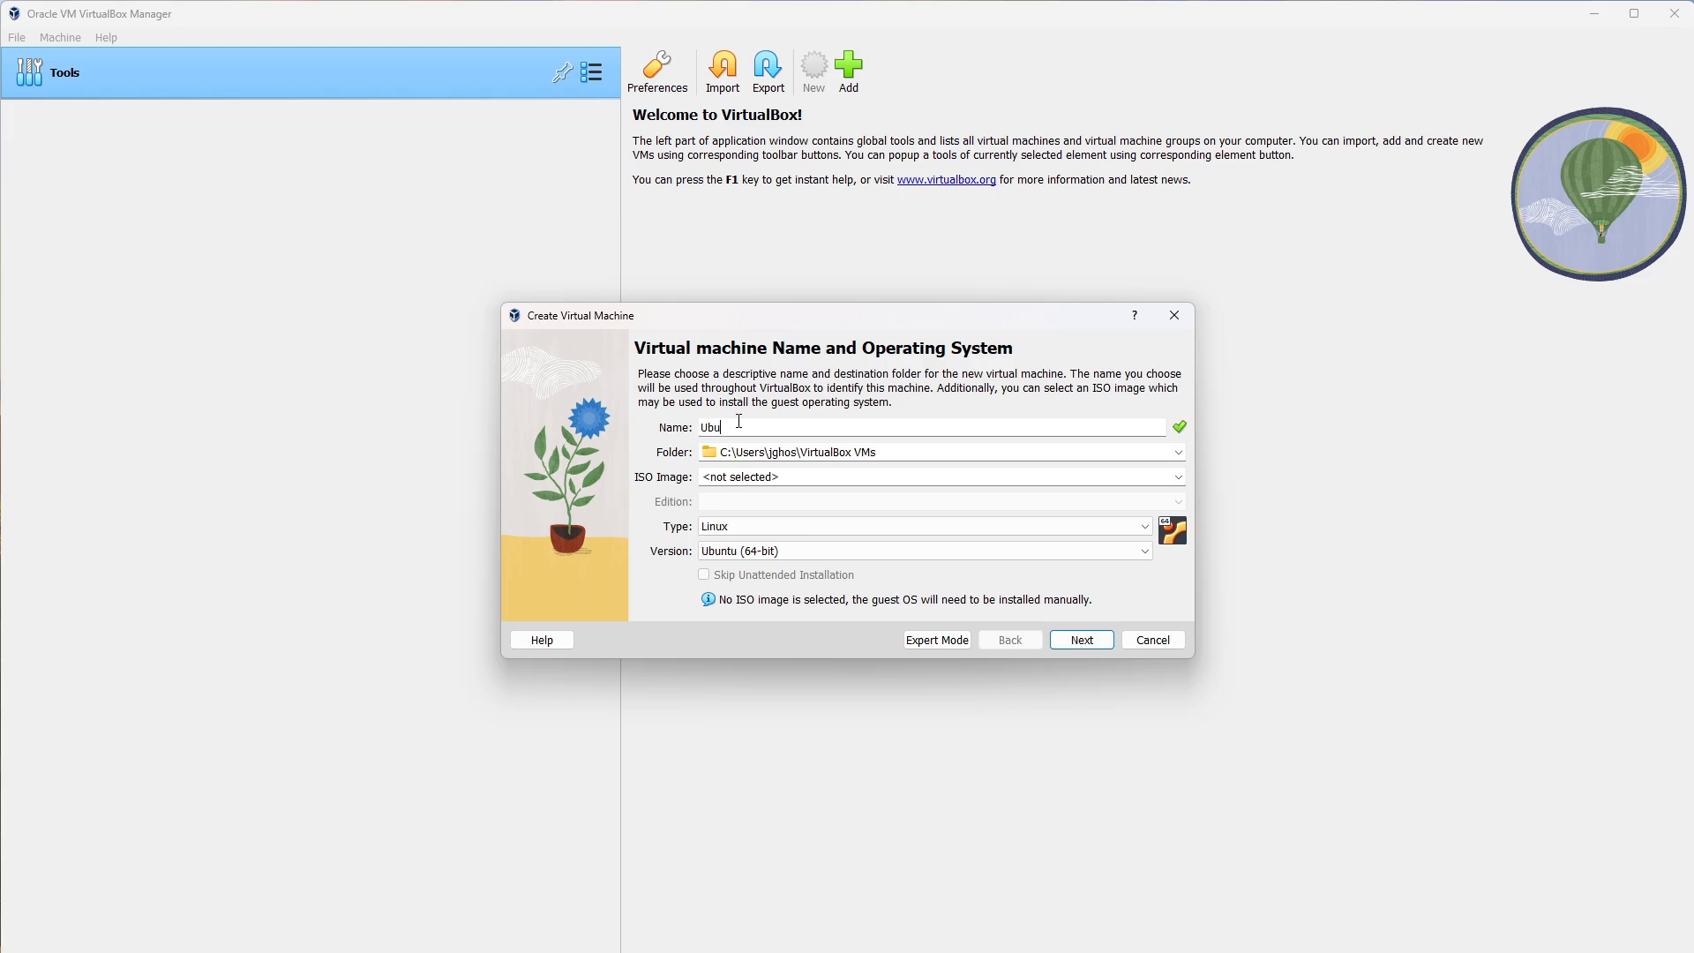
{"action": "type", "text": "ntu"}
{"action": "left_click_drag", "start_coordinate": [738, 424], "coordinate": [674, 427]}
{"action": "left_click", "coordinate": [777, 425]}
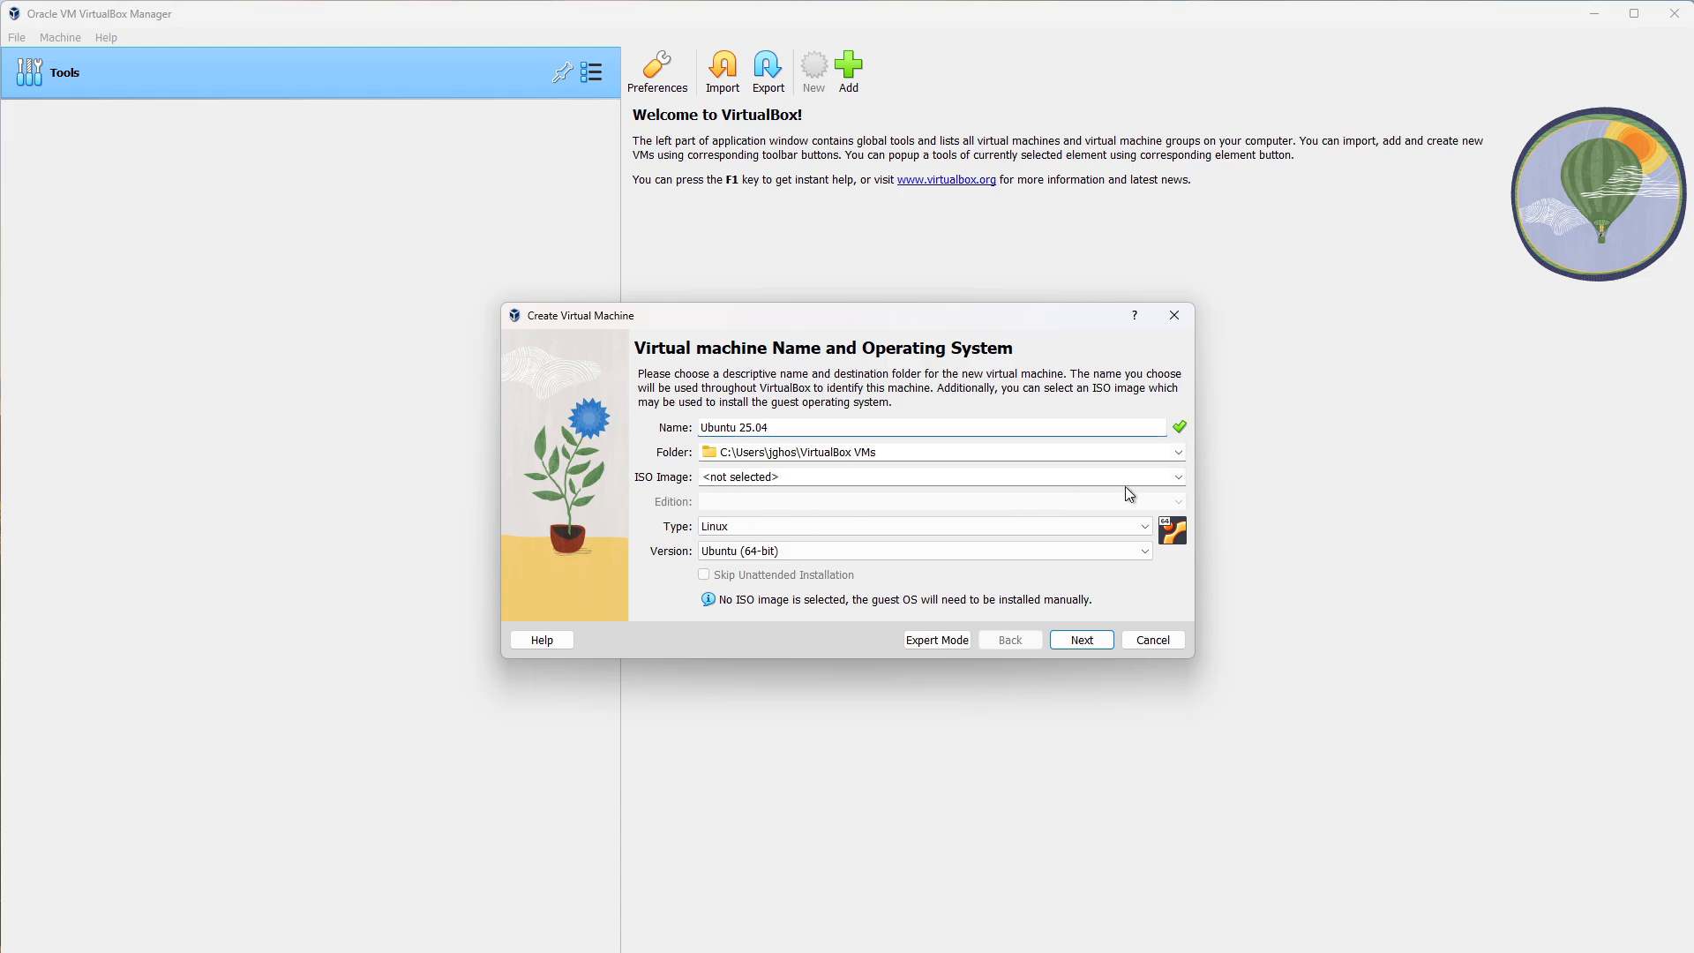
{"action": "left_click", "coordinate": [715, 473]}
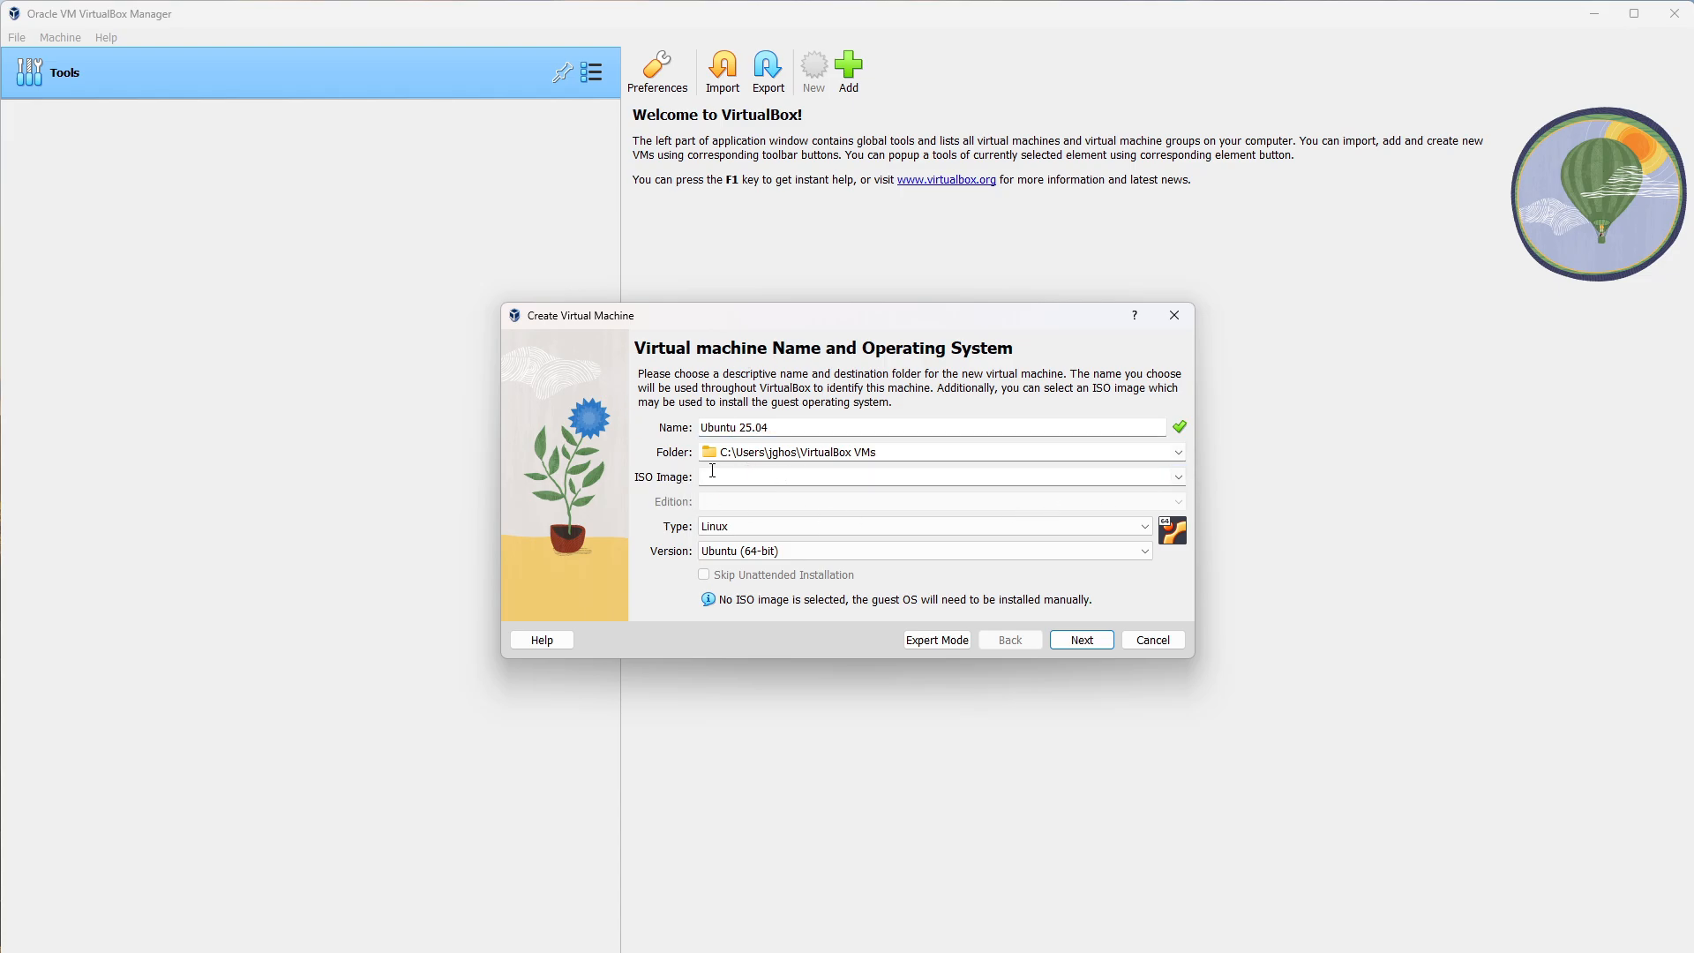
{"action": "left_click", "coordinate": [878, 528]}
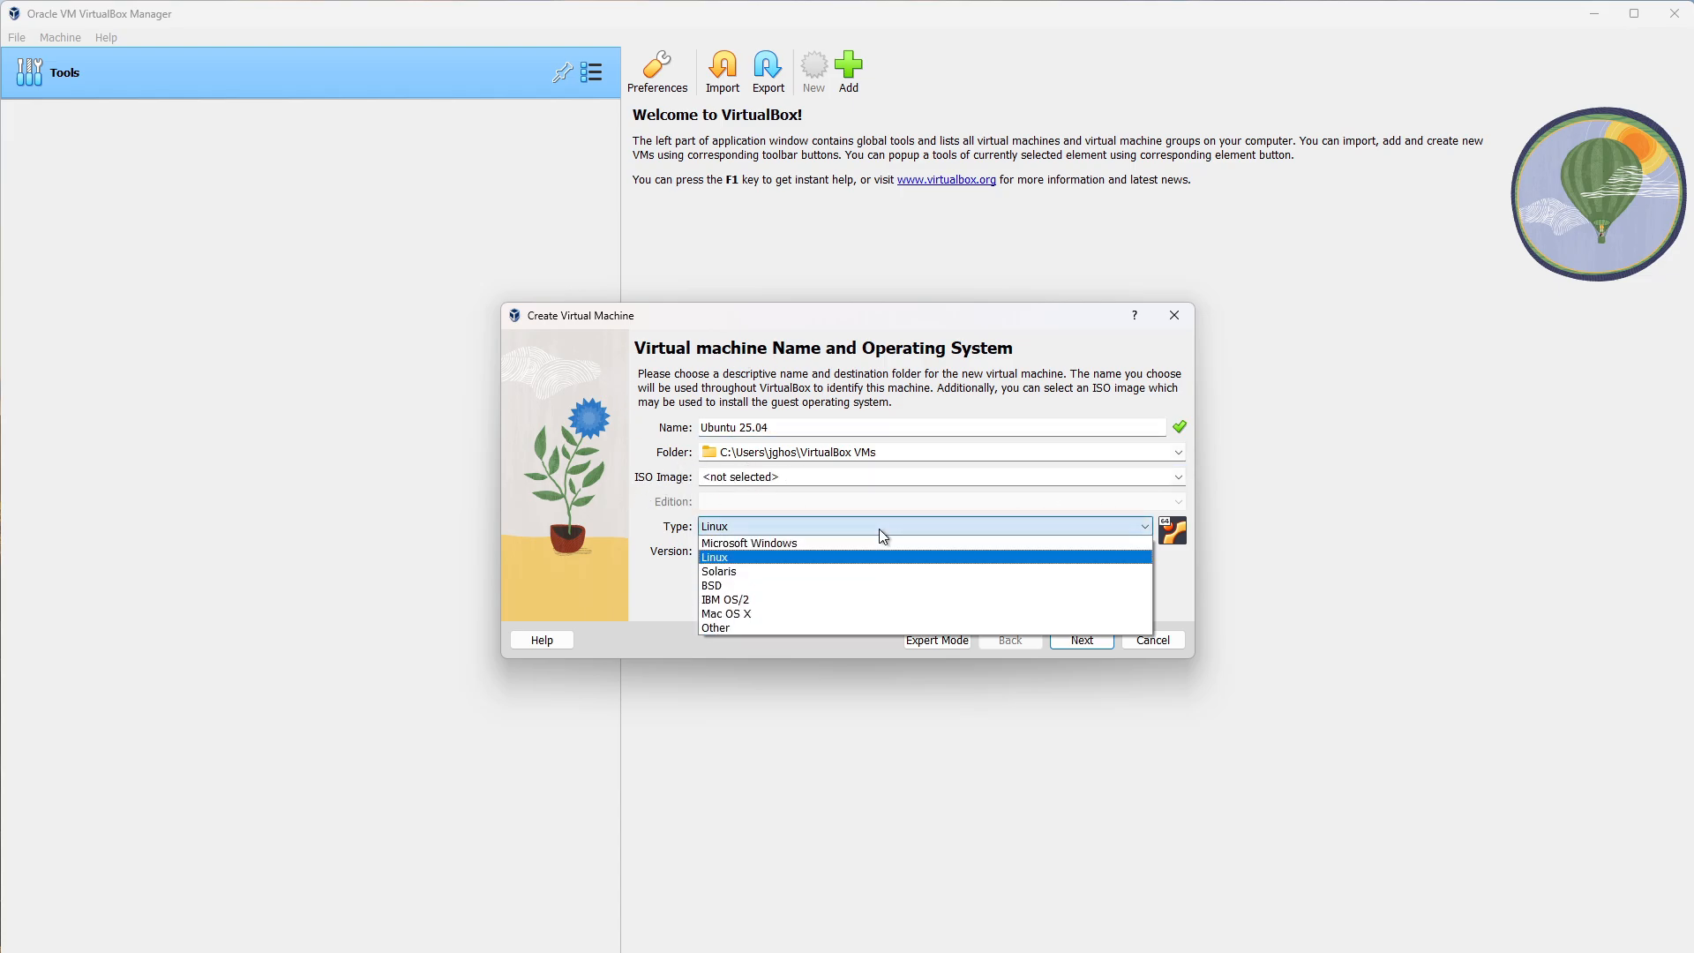
{"action": "left_click", "coordinate": [715, 556]}
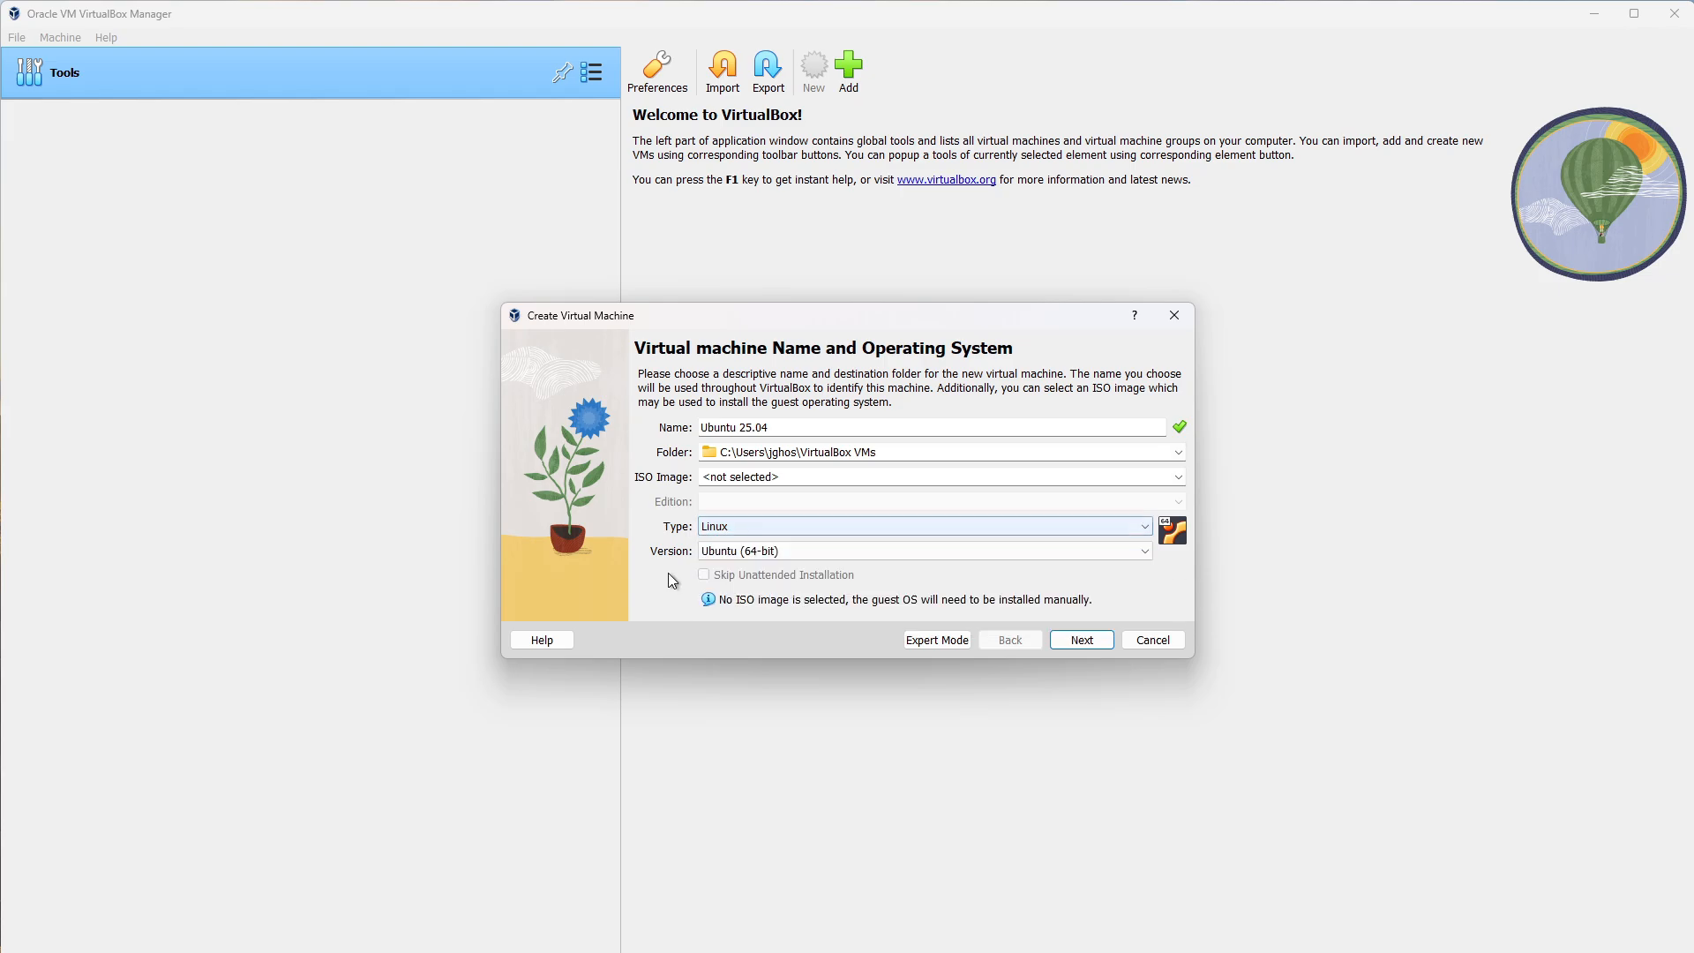
{"action": "left_click", "coordinate": [1121, 552]}
{"action": "left_click_drag", "start_coordinate": [1146, 641], "coordinate": [1161, 680]}
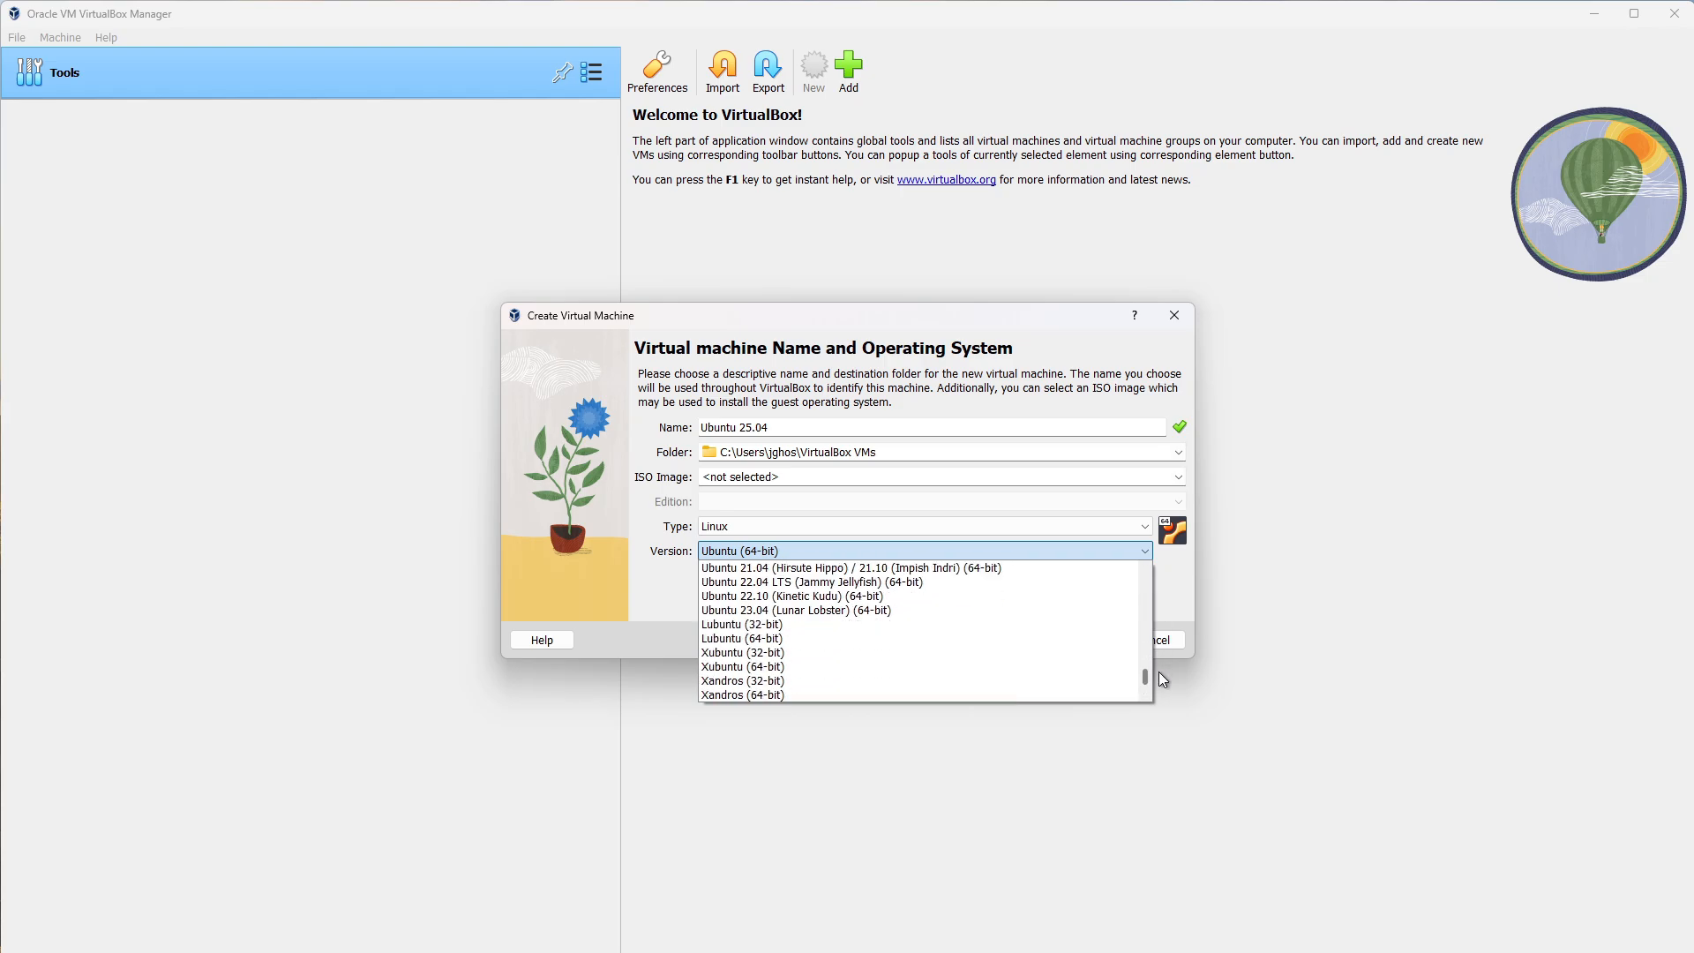
{"action": "left_click", "coordinate": [1177, 610]}
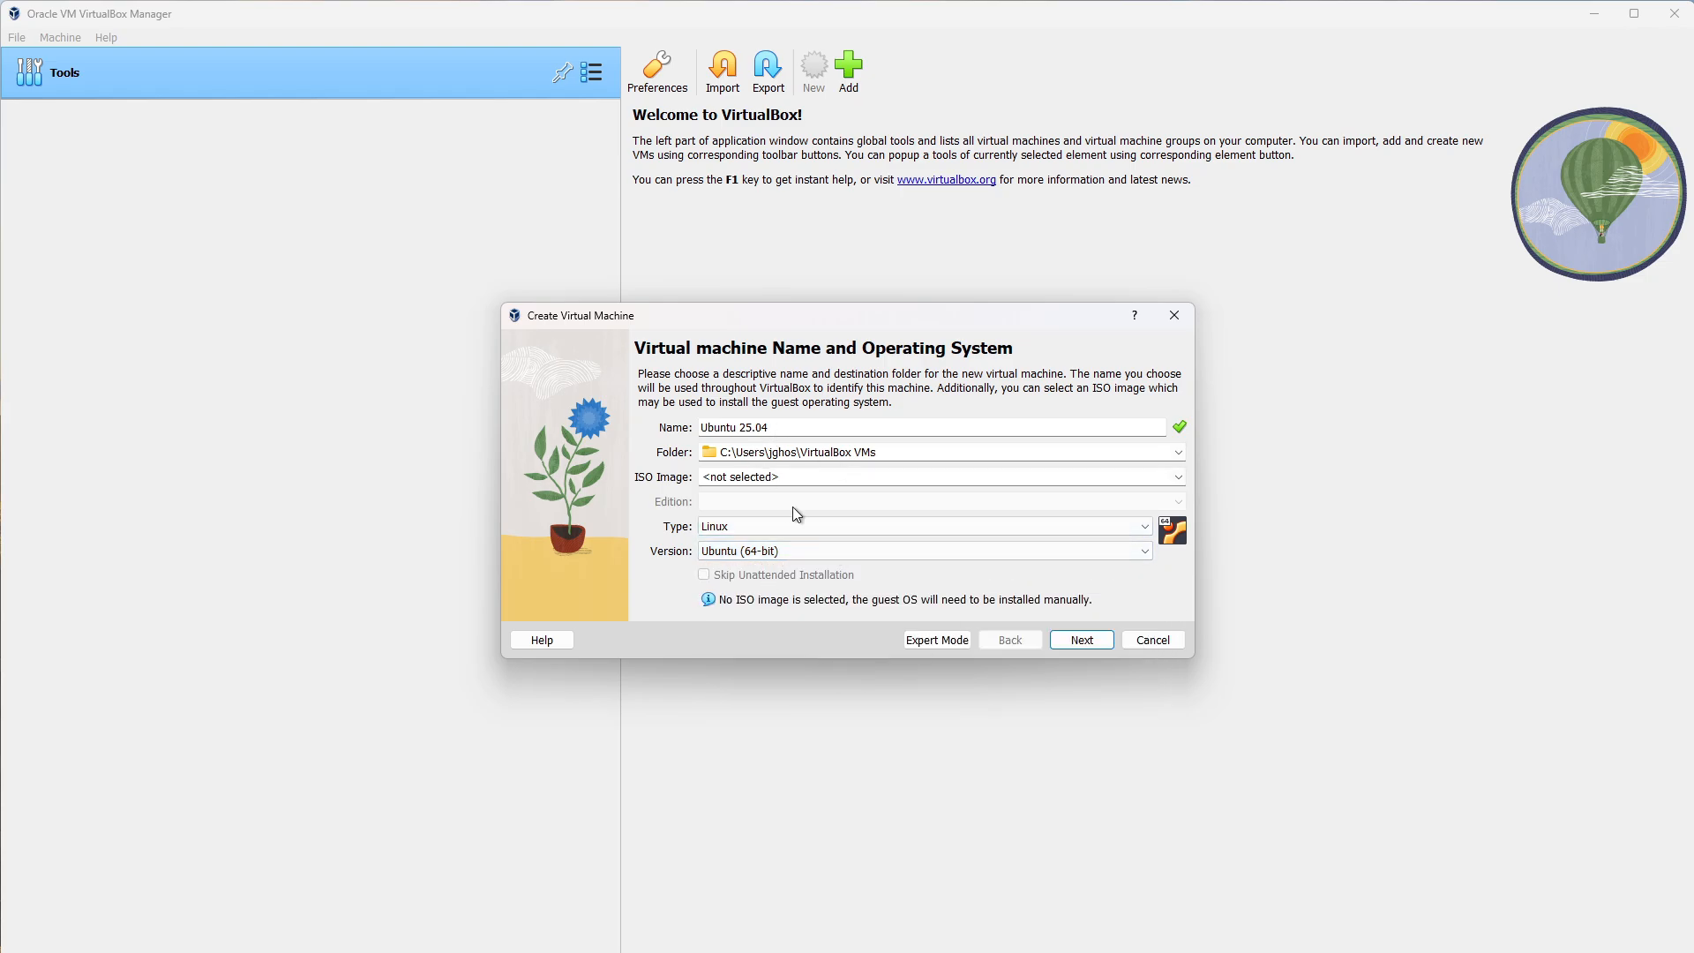
Give the machine 8192 MB base memory and 1 processor.
{"action": "left_click", "coordinate": [1081, 640]}
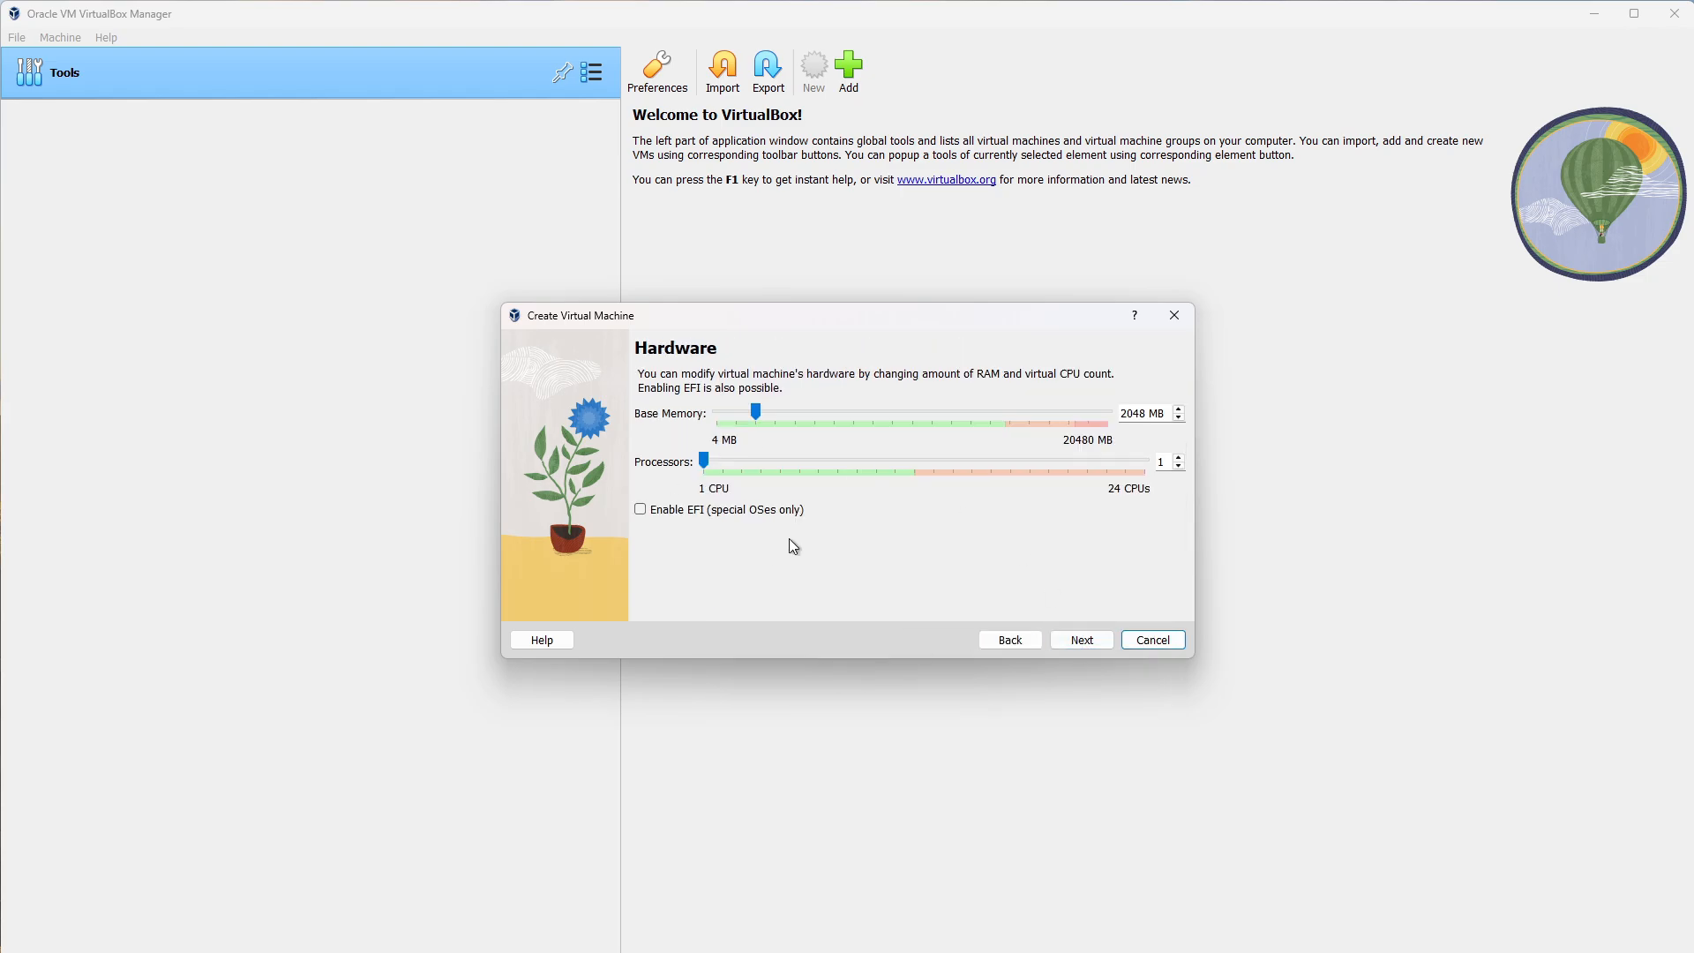
{"action": "left_click", "coordinate": [918, 417]}
{"action": "left_click_drag", "start_coordinate": [929, 417], "coordinate": [1033, 416]}
{"action": "left_click", "coordinate": [671, 512]}
{"action": "left_click_drag", "start_coordinate": [785, 463], "coordinate": [732, 467]}
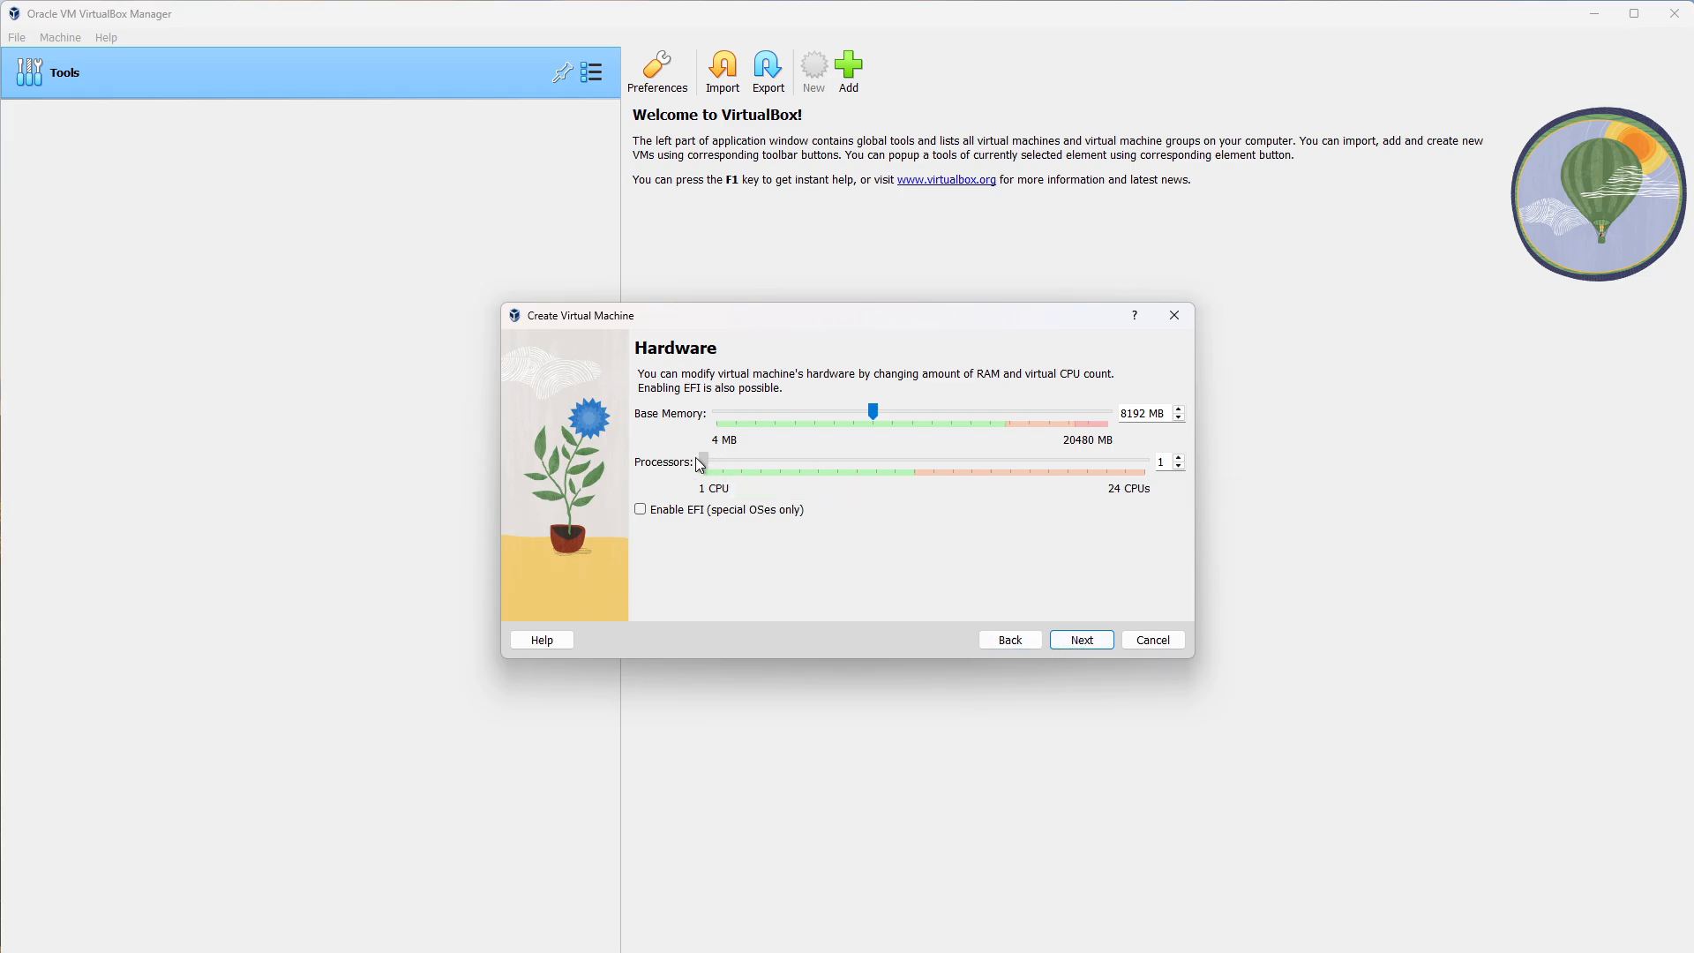
Create a new 50 GB virtual hard disk and reach the settings summary.
{"action": "left_click", "coordinate": [1080, 640]}
{"action": "left_click", "coordinate": [1015, 452]}
{"action": "left_click", "coordinate": [1018, 449]}
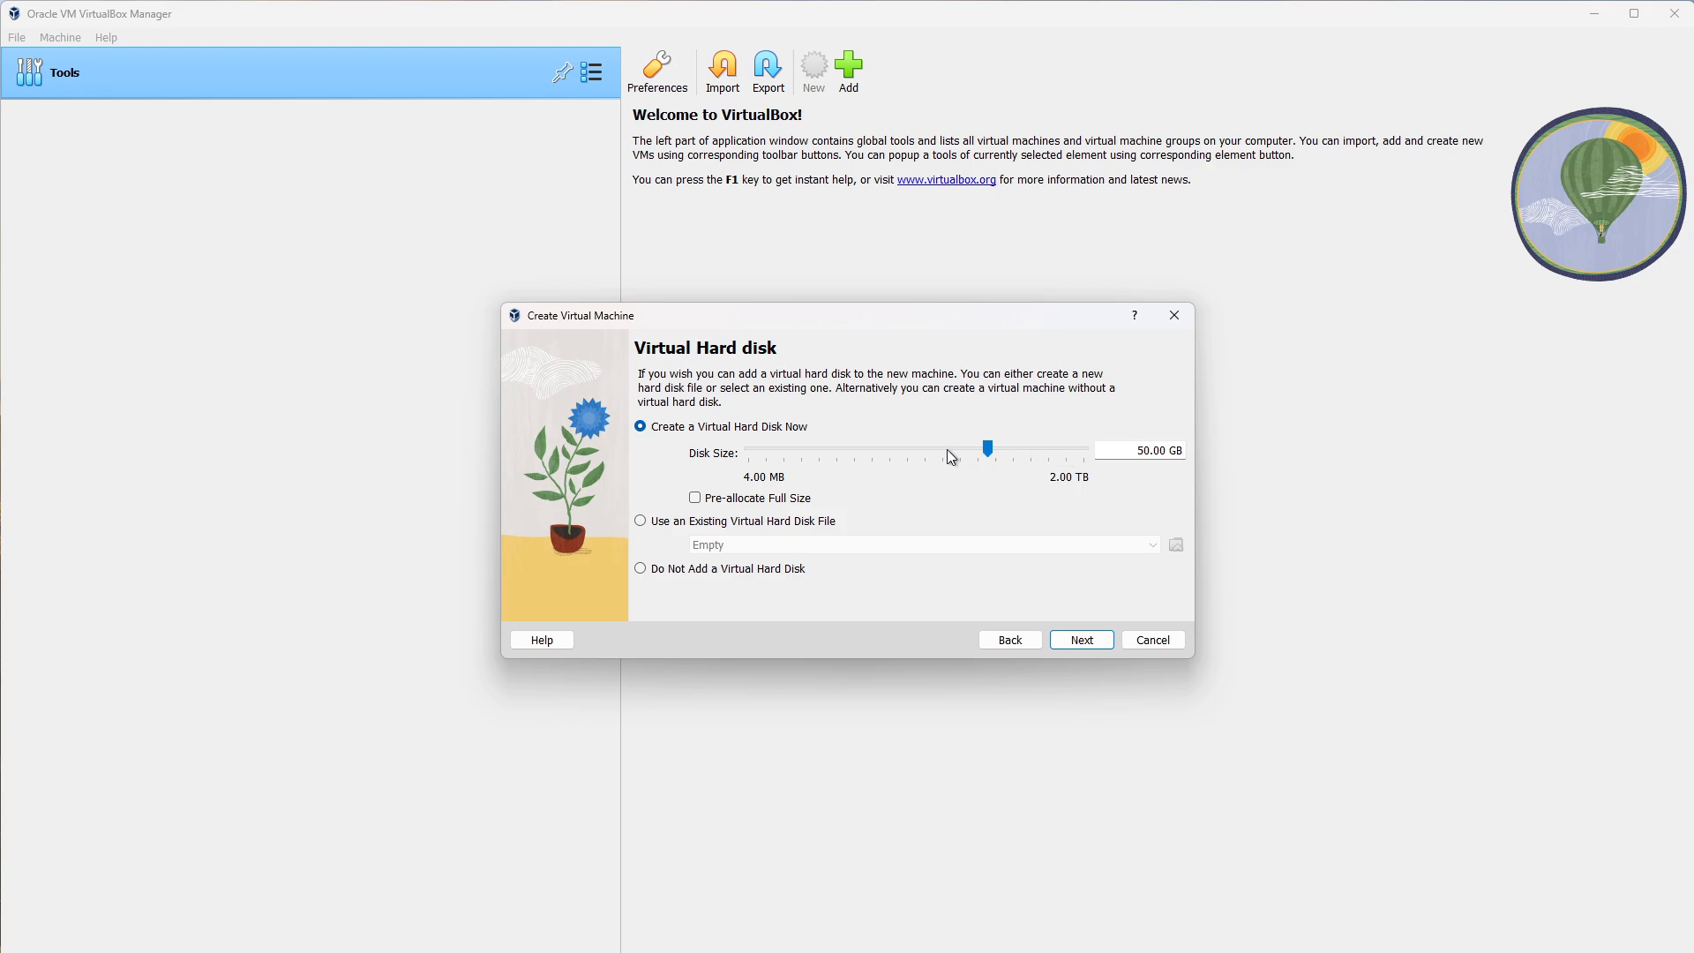
{"action": "left_click", "coordinate": [706, 521]}
{"action": "left_click", "coordinate": [726, 572]}
{"action": "left_click", "coordinate": [707, 428]}
{"action": "left_click", "coordinate": [1102, 640]}
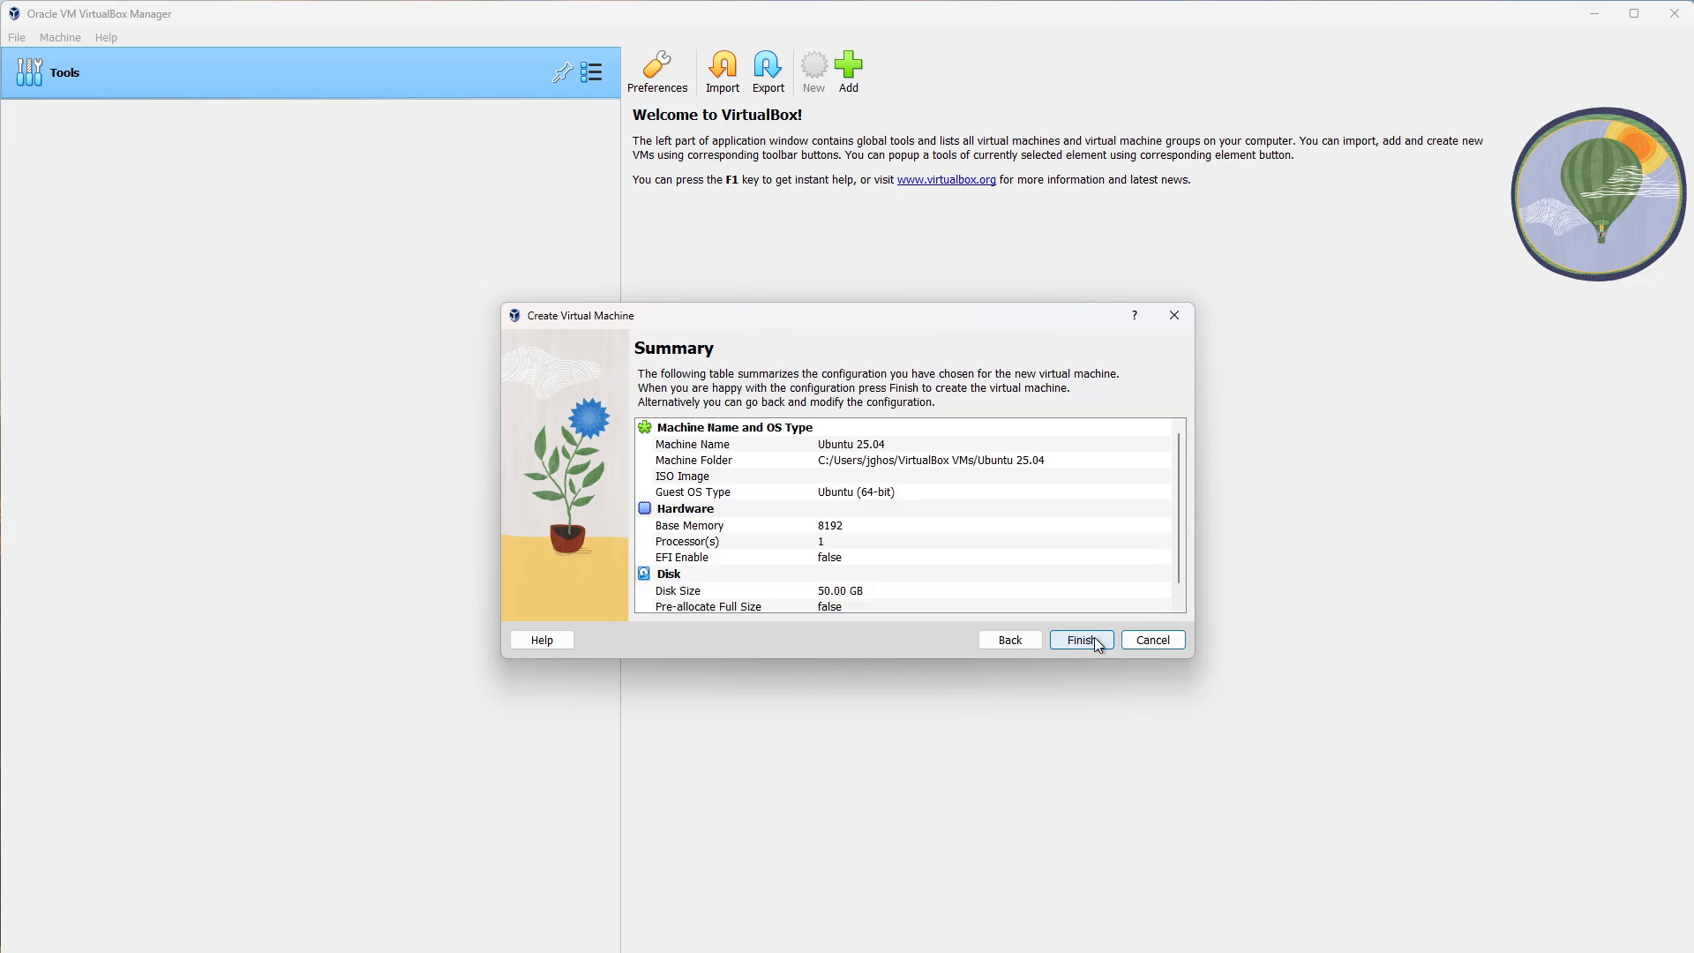
Return to the first wizard page and attach ubuntu-25.04-desktop-amd64.iso as the ISO image.
{"action": "left_click_drag", "start_coordinate": [1177, 477], "coordinate": [1179, 563]}
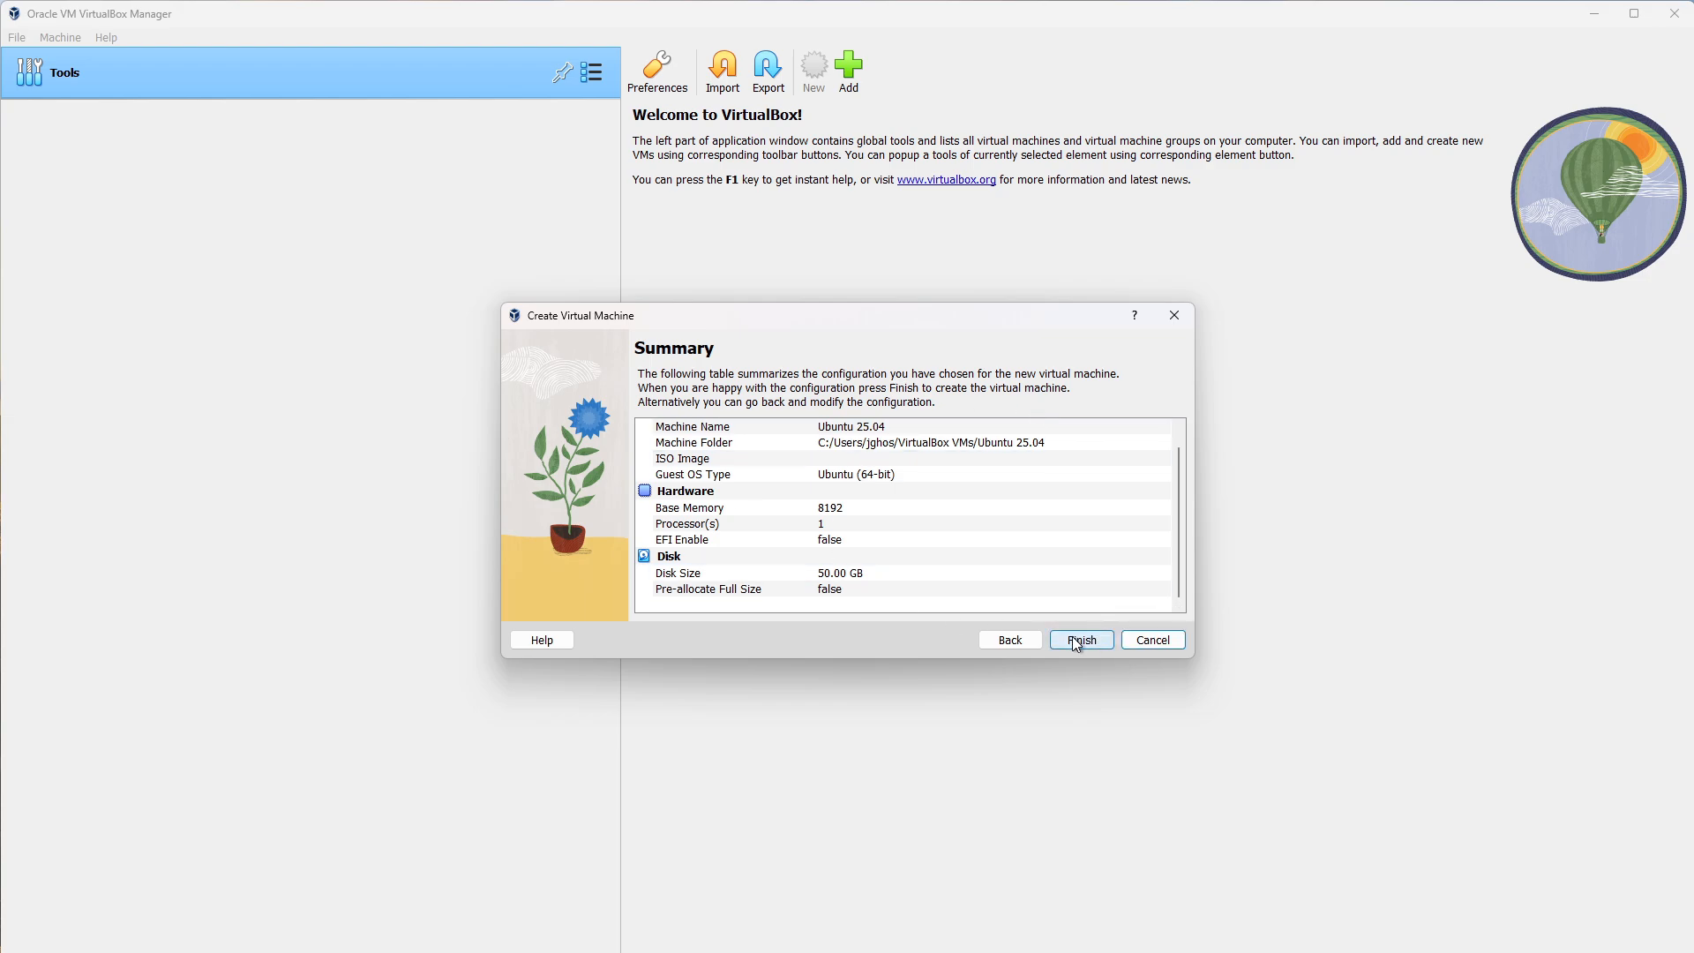
{"action": "left_click_drag", "start_coordinate": [1179, 526], "coordinate": [1189, 457]}
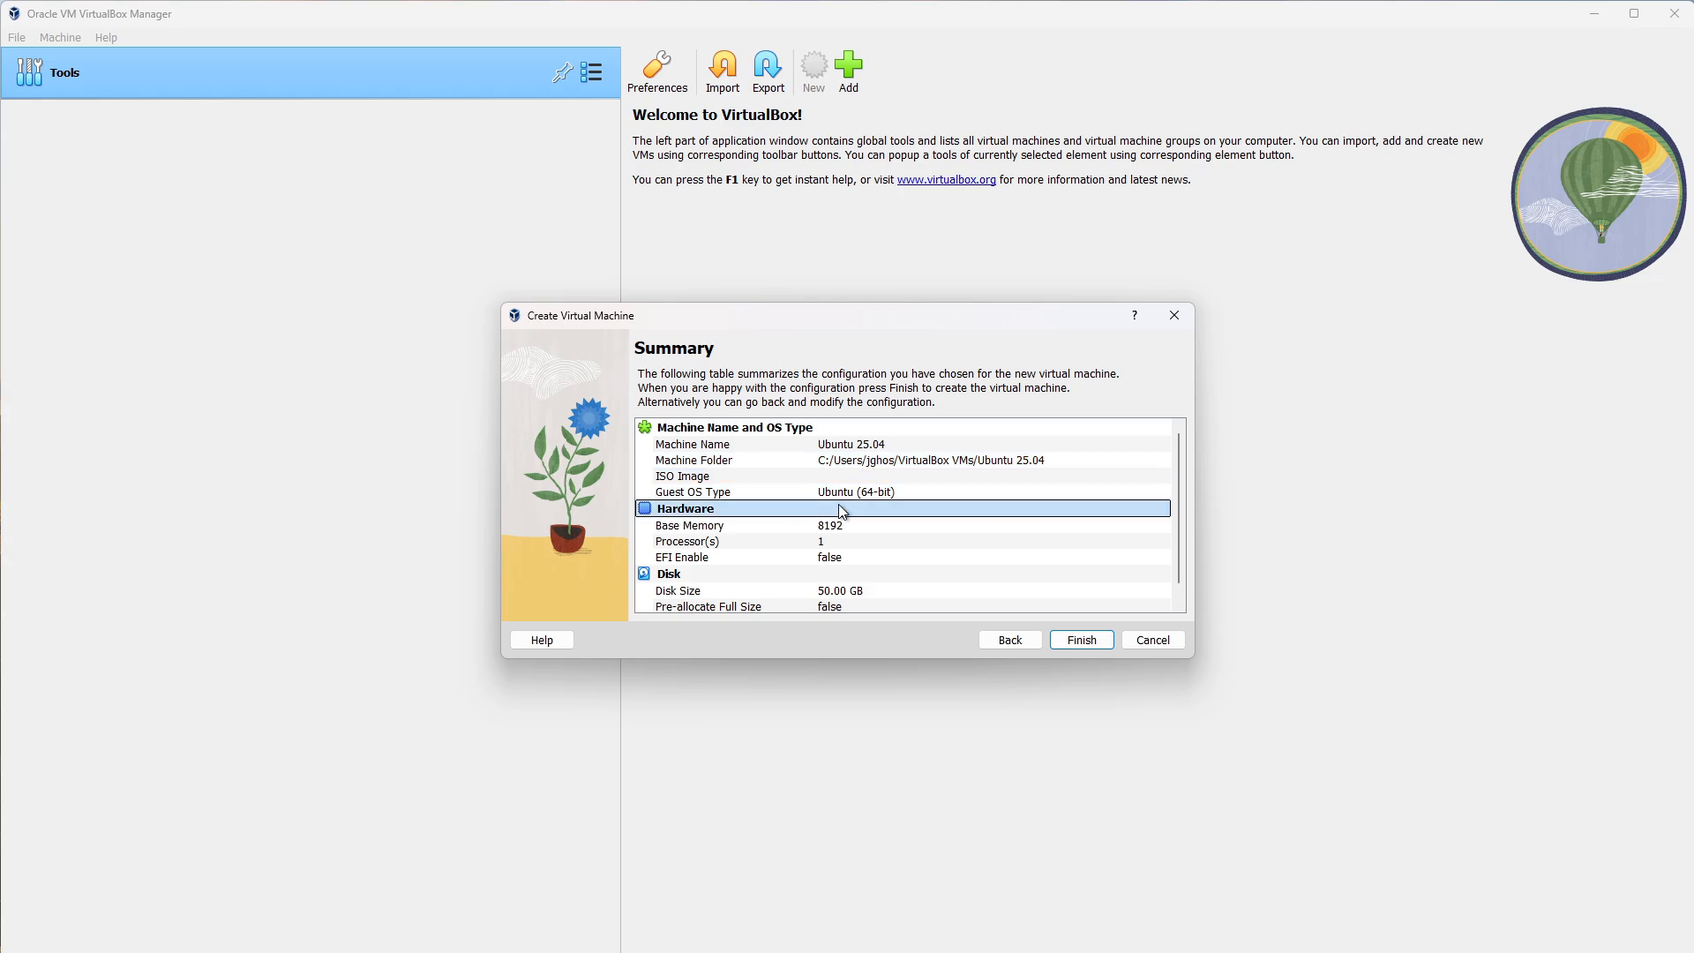
{"action": "left_click", "coordinate": [825, 477]}
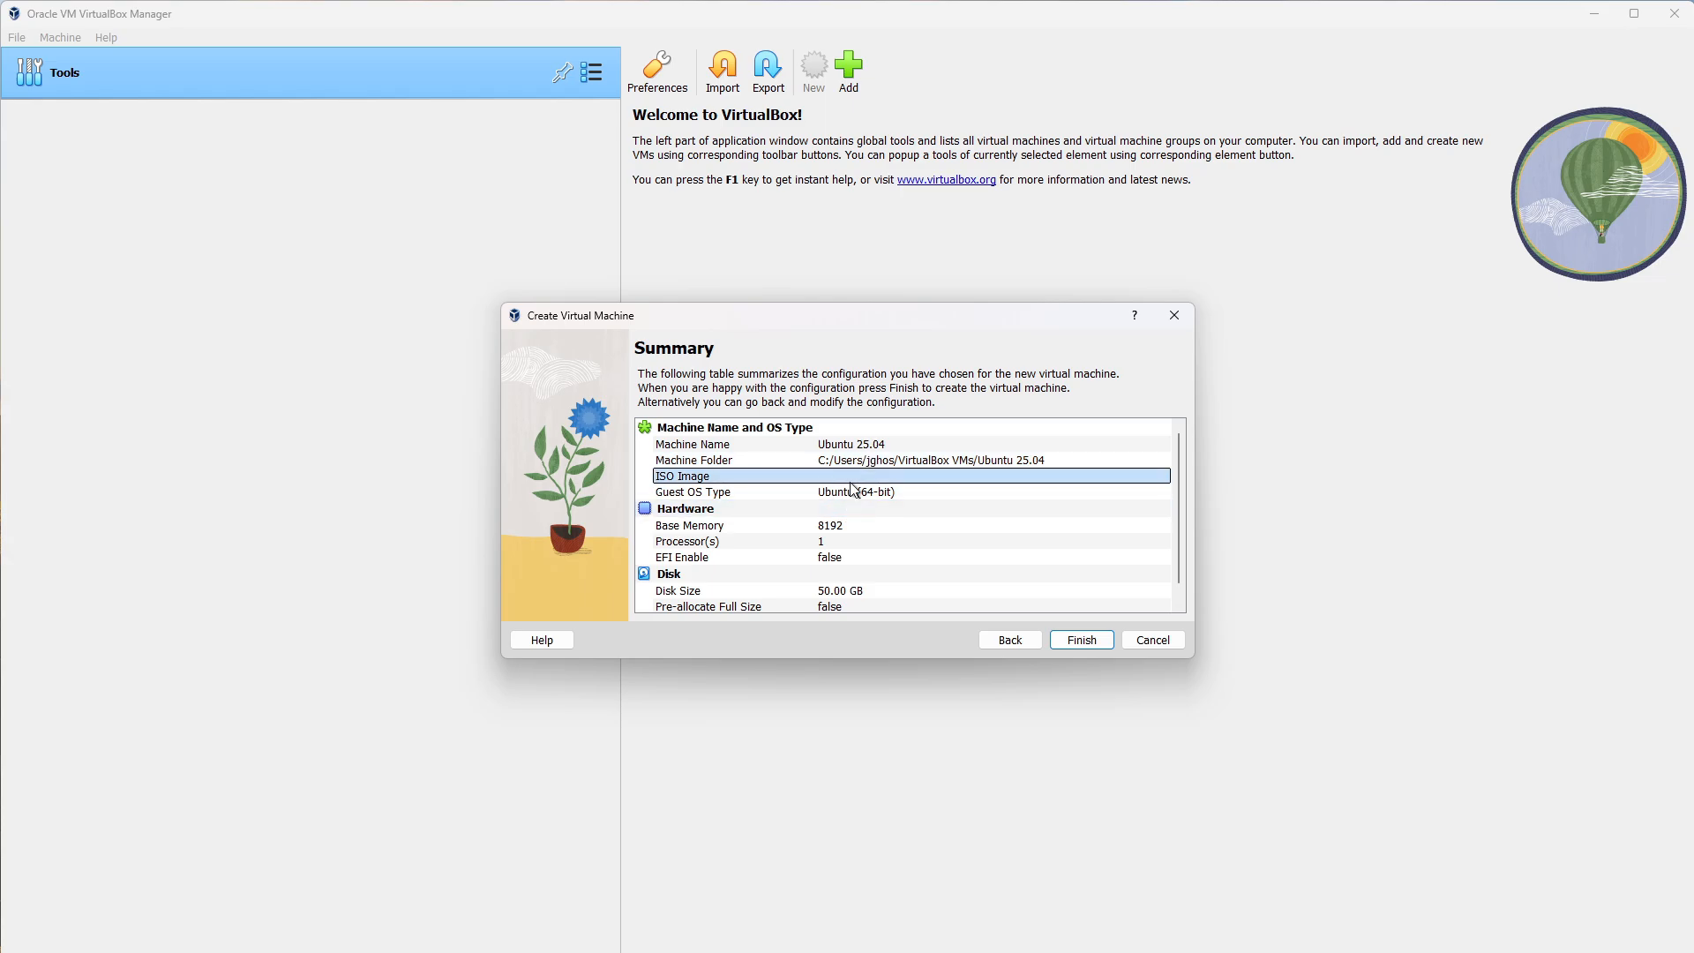
{"action": "left_click", "coordinate": [1012, 641]}
{"action": "left_click", "coordinate": [1006, 639]}
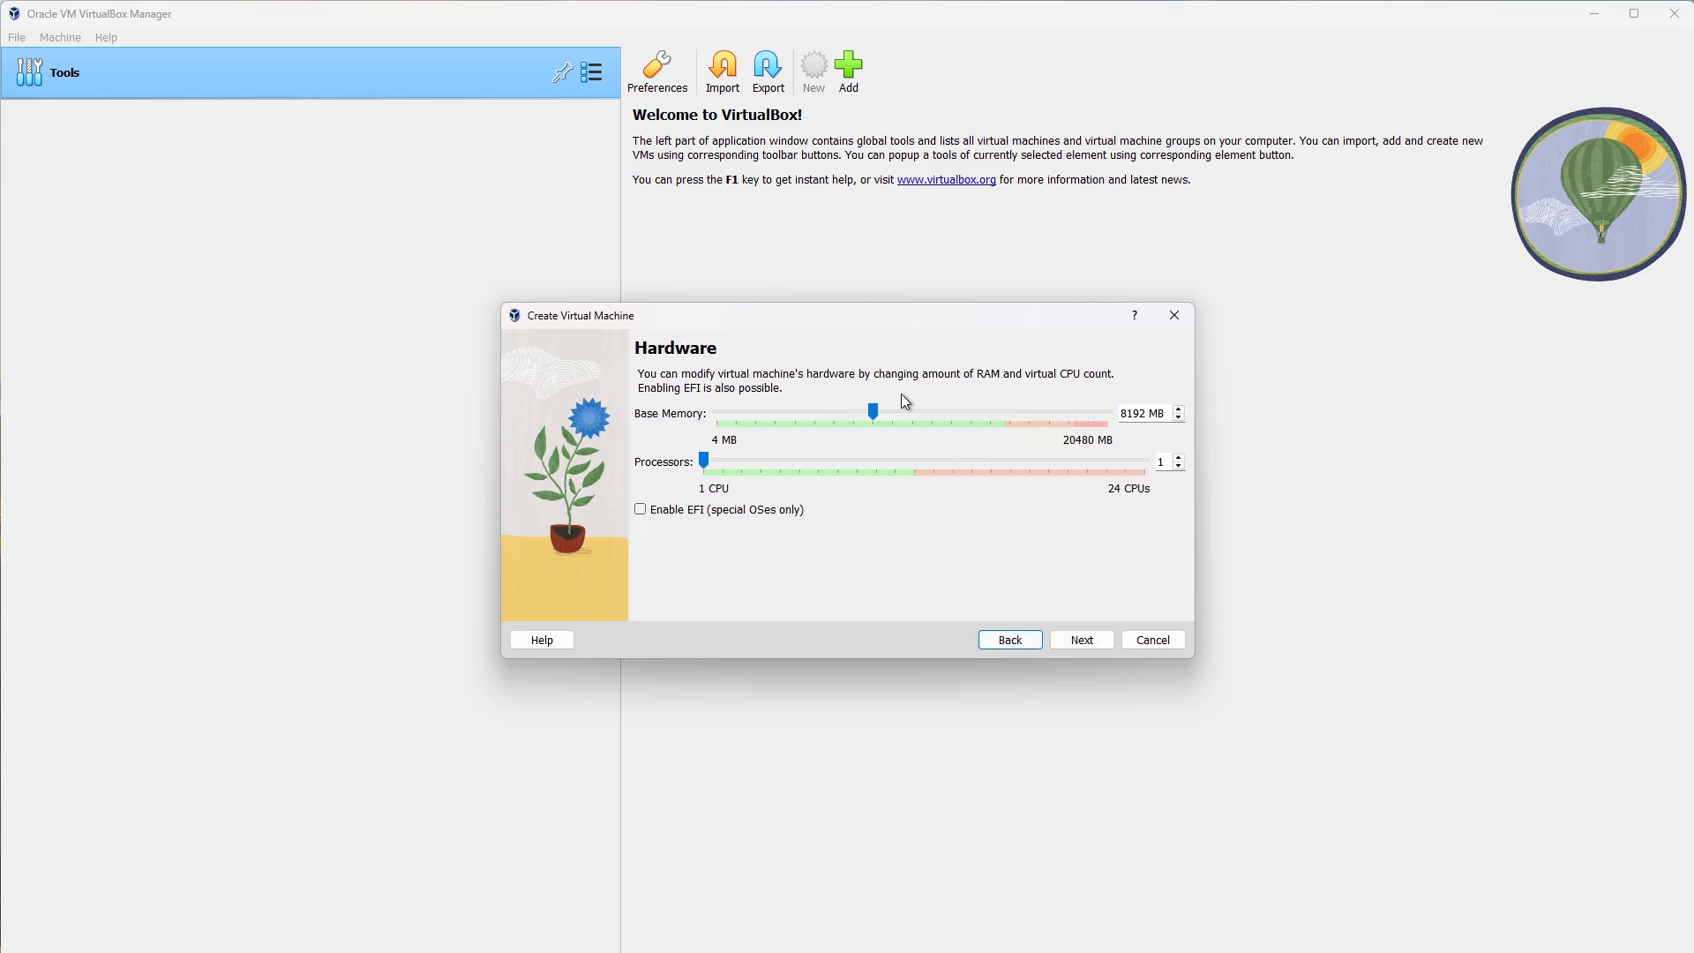
{"action": "left_click", "coordinate": [1012, 641]}
{"action": "left_click", "coordinate": [1180, 477]}
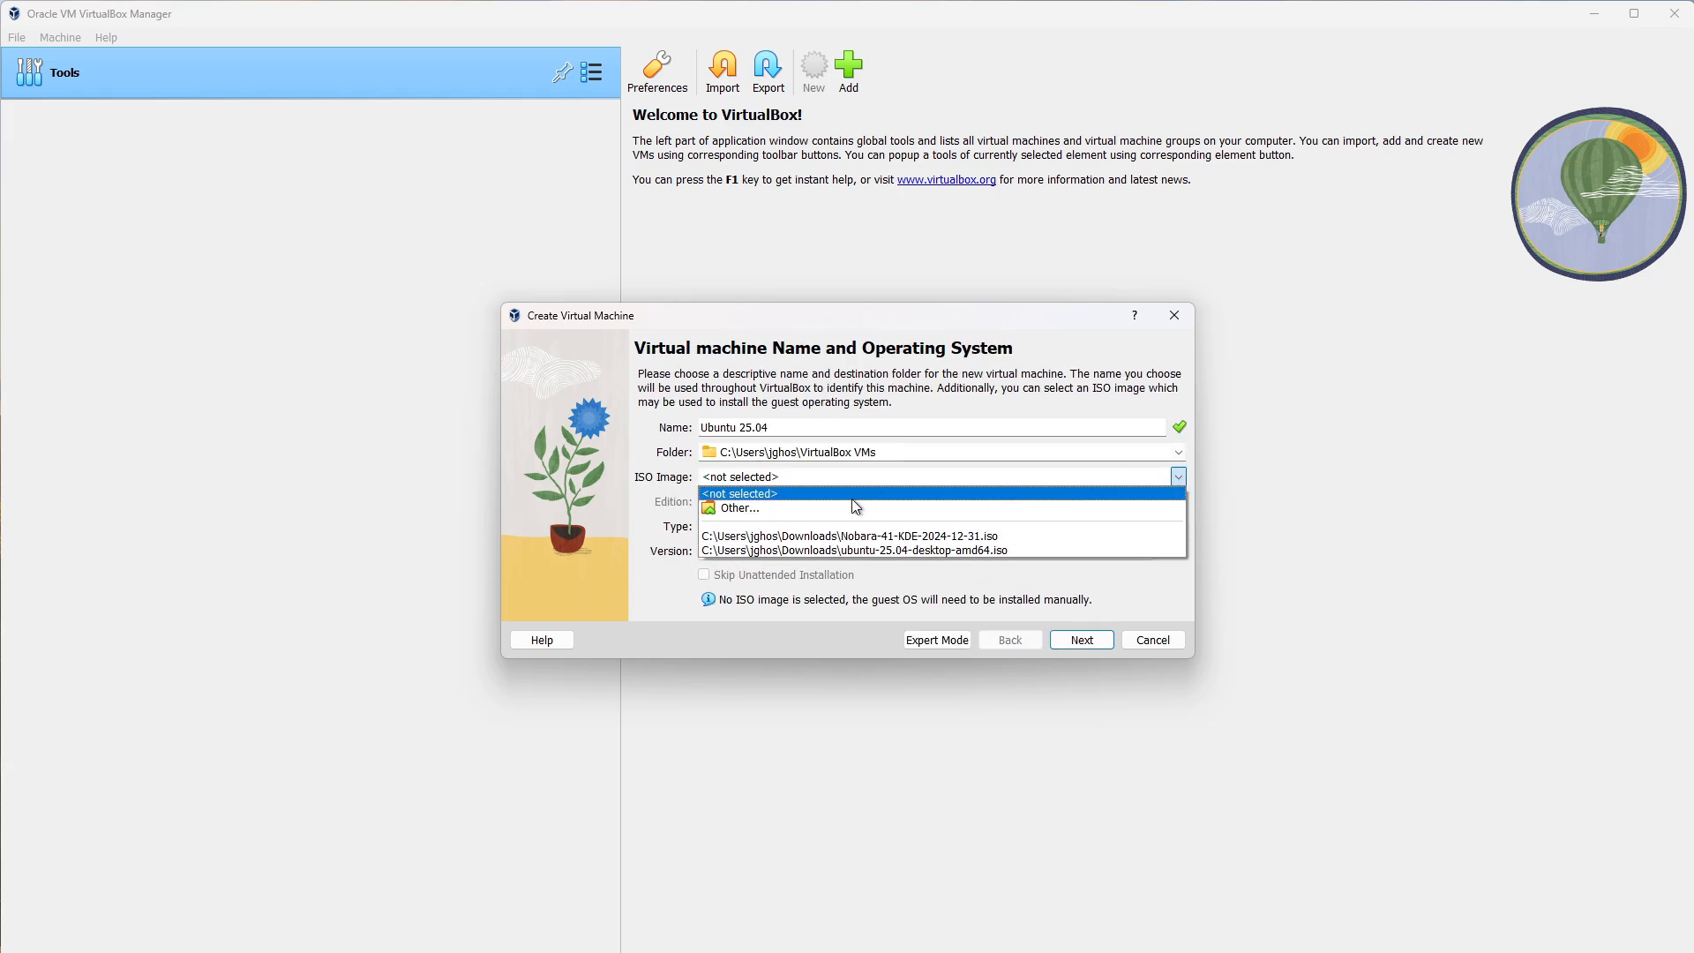
{"action": "left_click", "coordinate": [845, 550]}
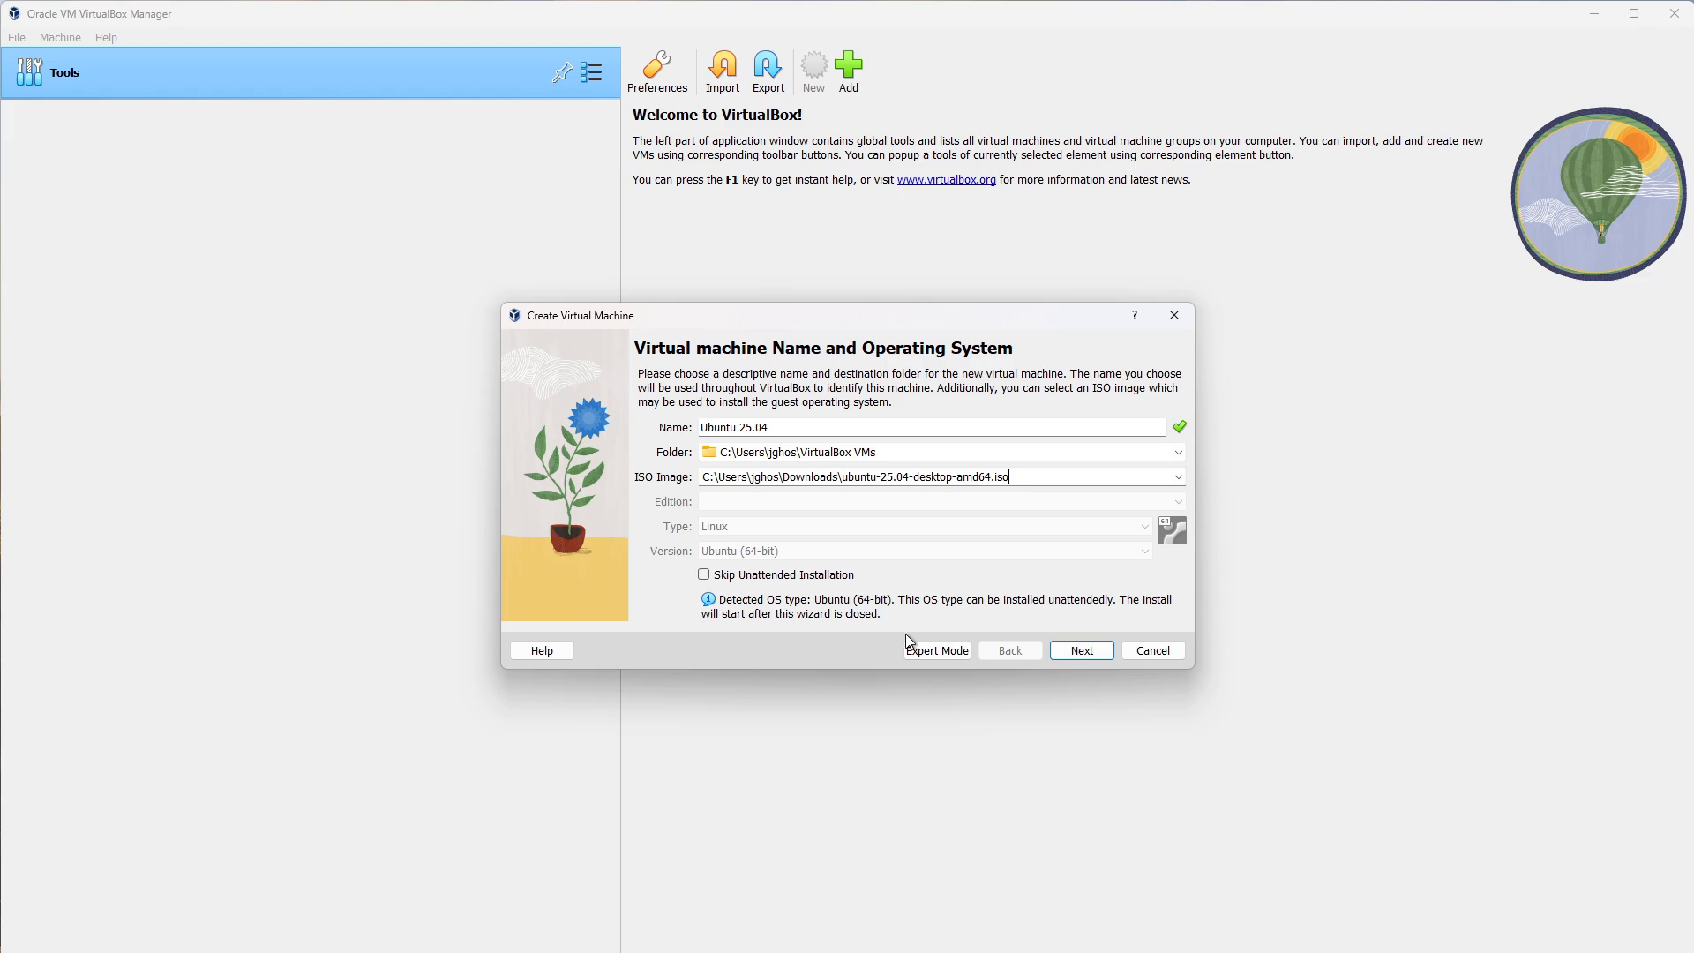
{"action": "left_click", "coordinate": [935, 651]}
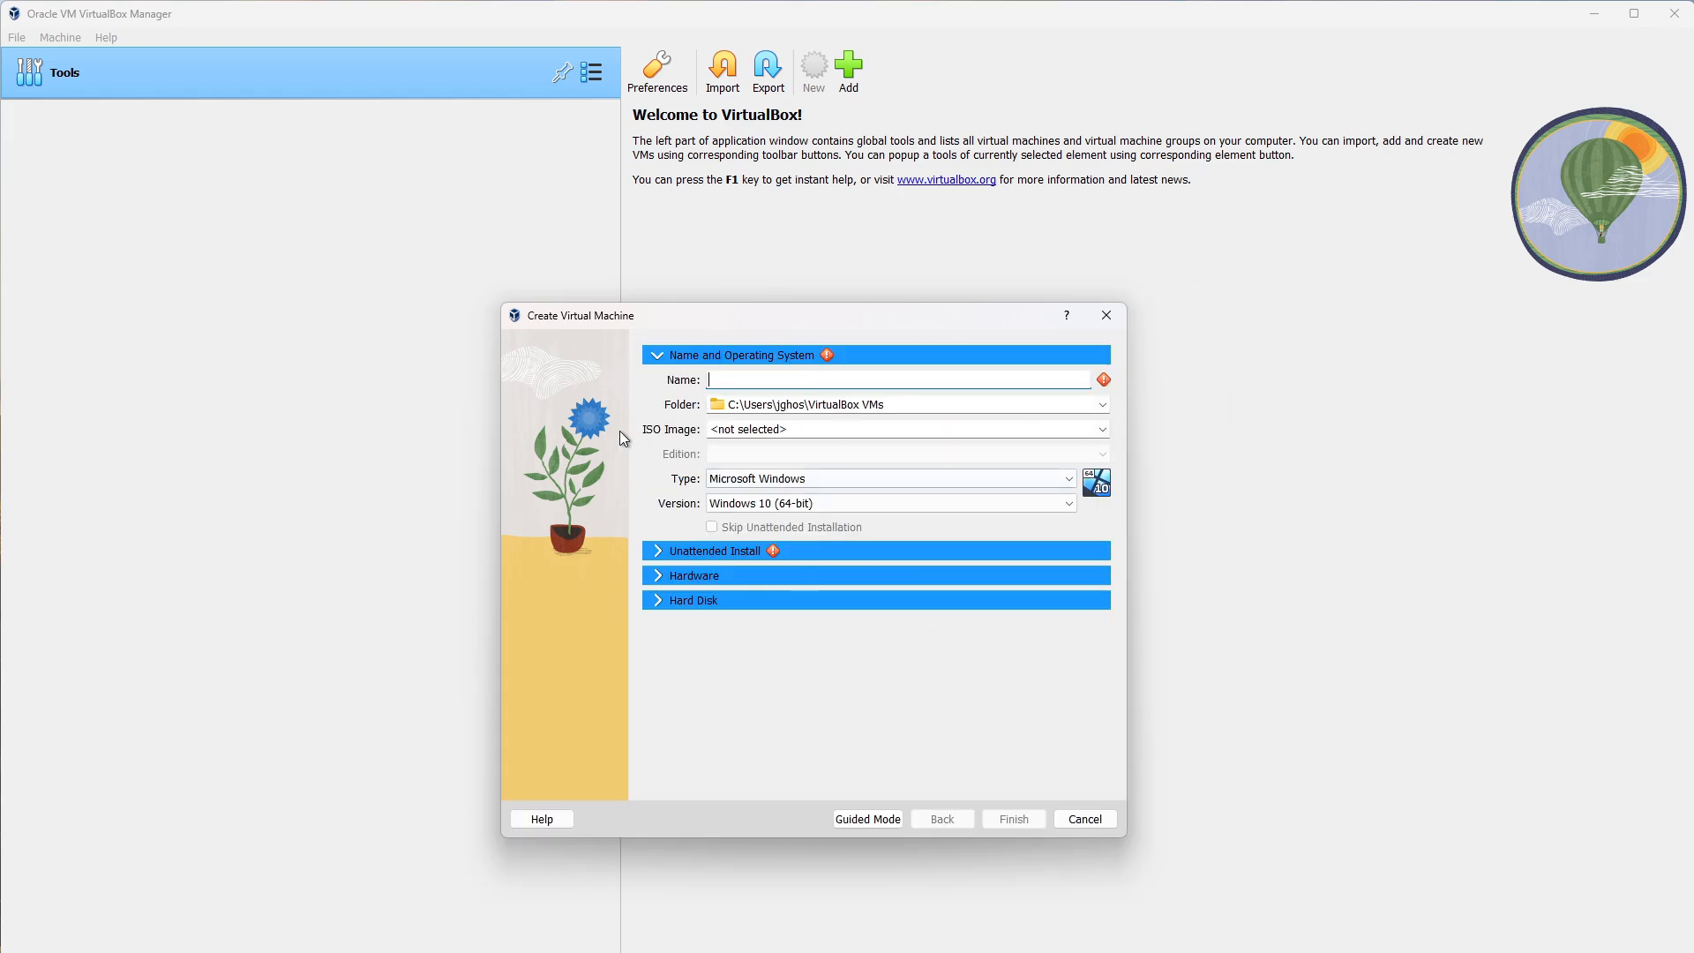
Name the VM ubuntu 25.04, browse Expert Mode's Unattended Install, Hardware and Hard Disk sections.
{"action": "left_click", "coordinate": [804, 374]}
{"action": "type", "text": "ubuntu 25.04"}
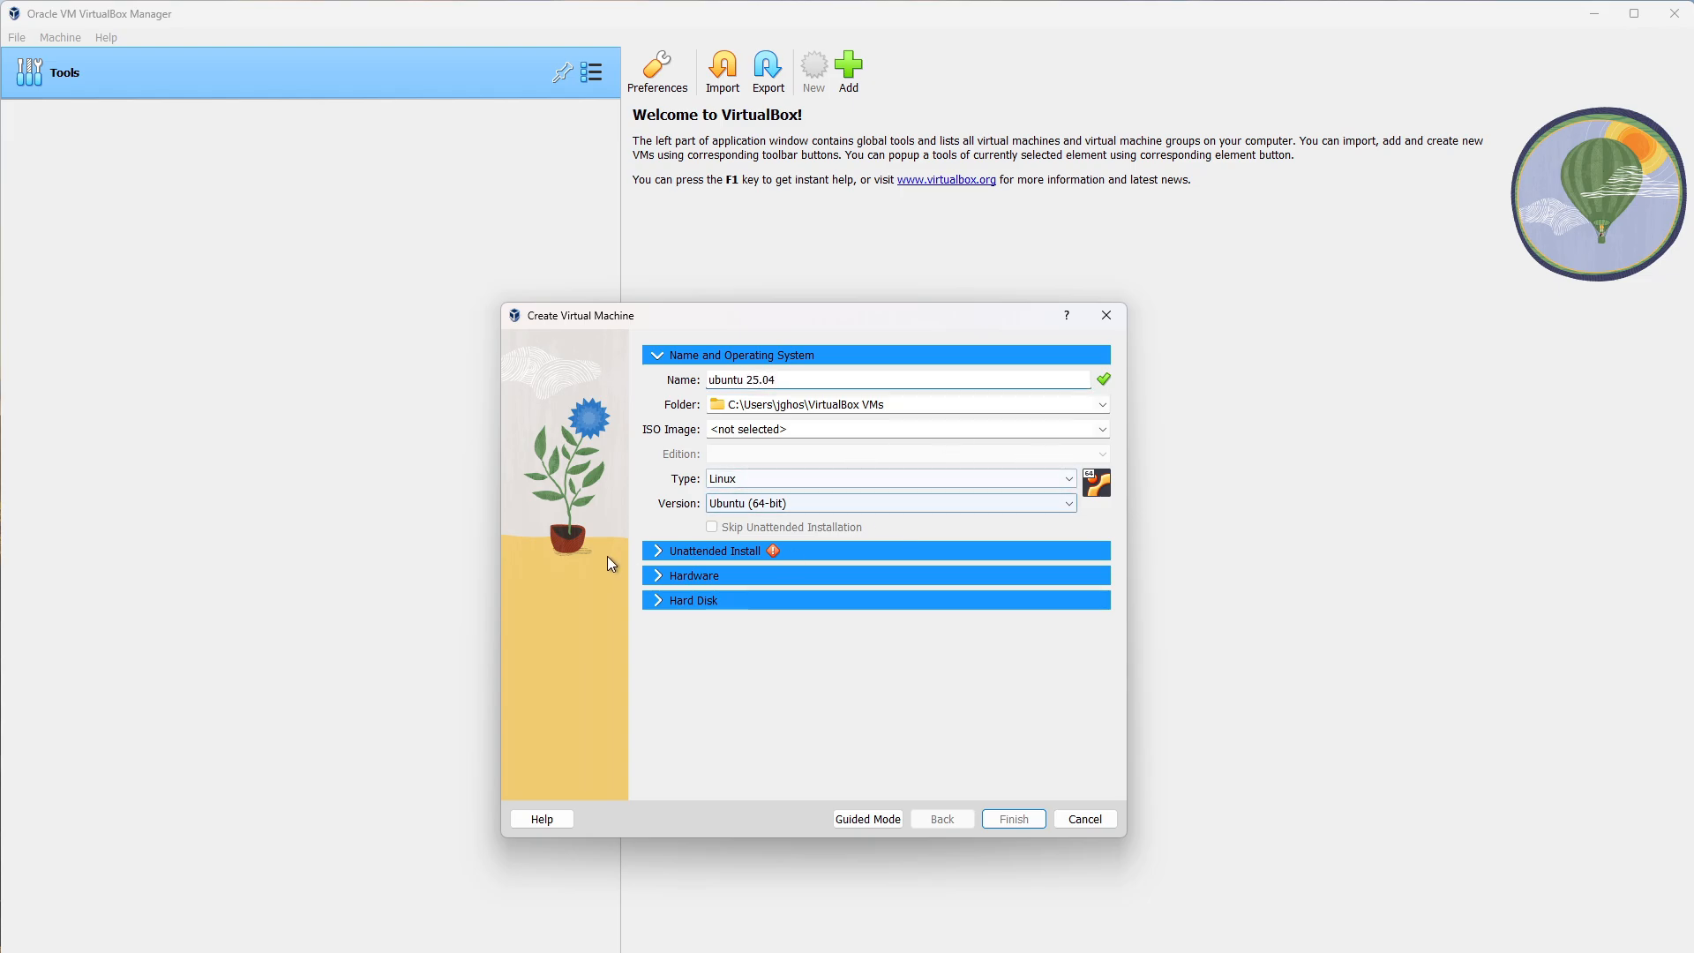
{"action": "left_click", "coordinate": [649, 554]}
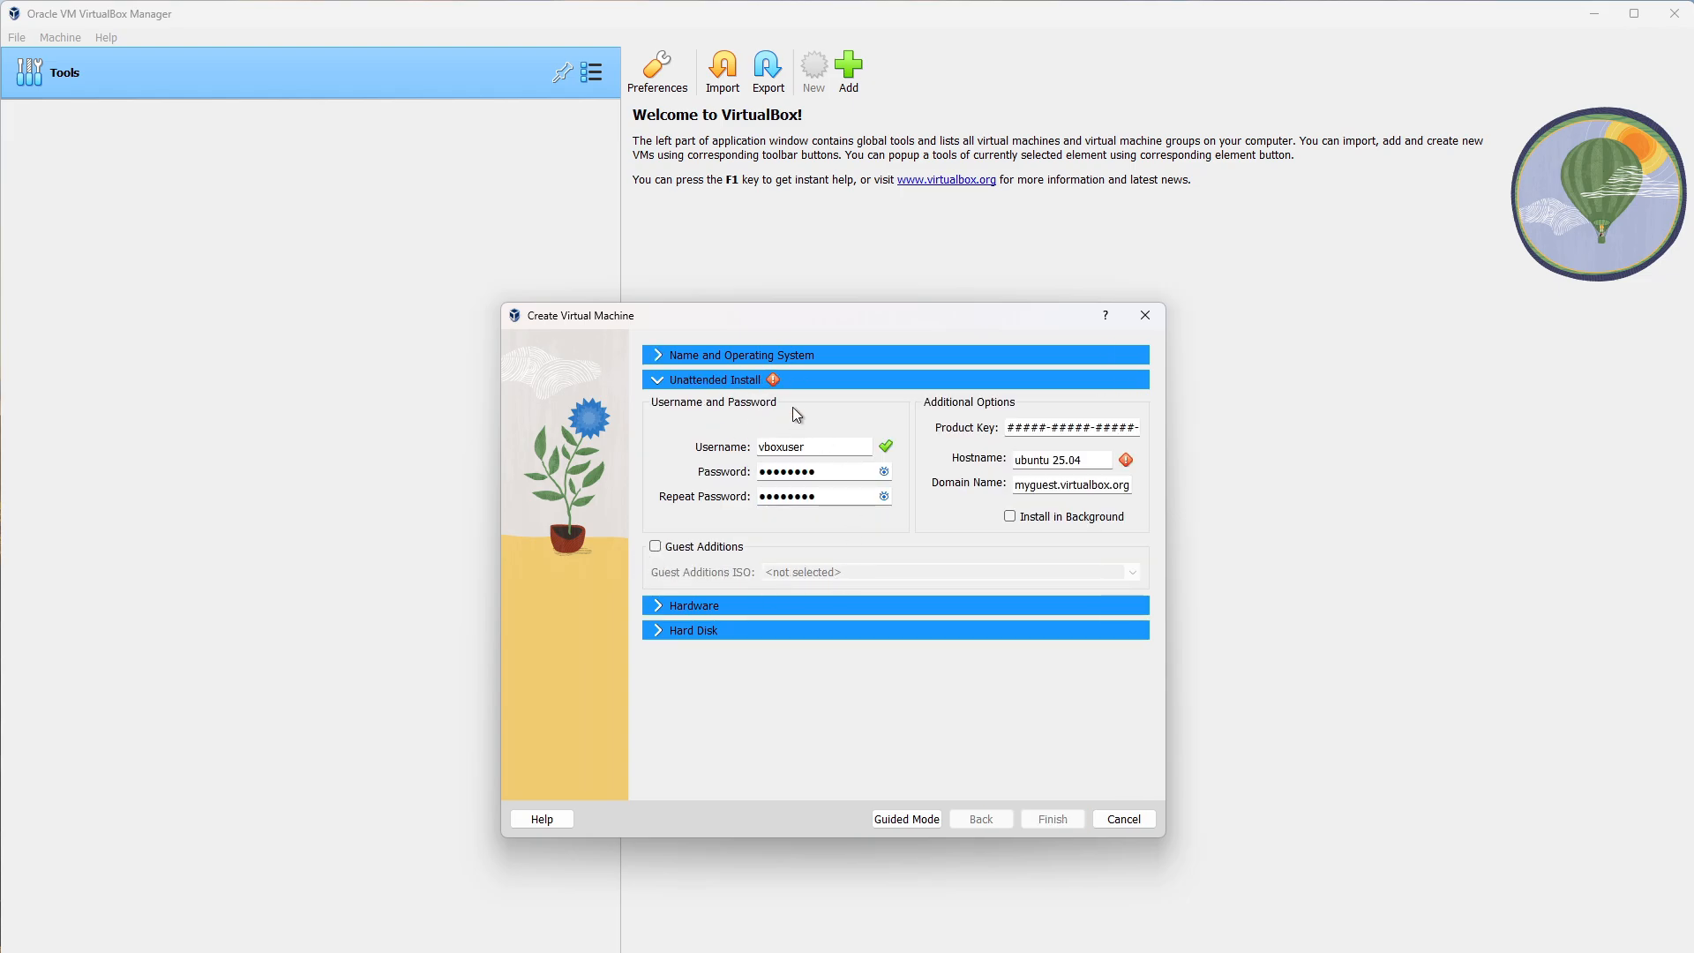
{"action": "left_click", "coordinate": [650, 613]}
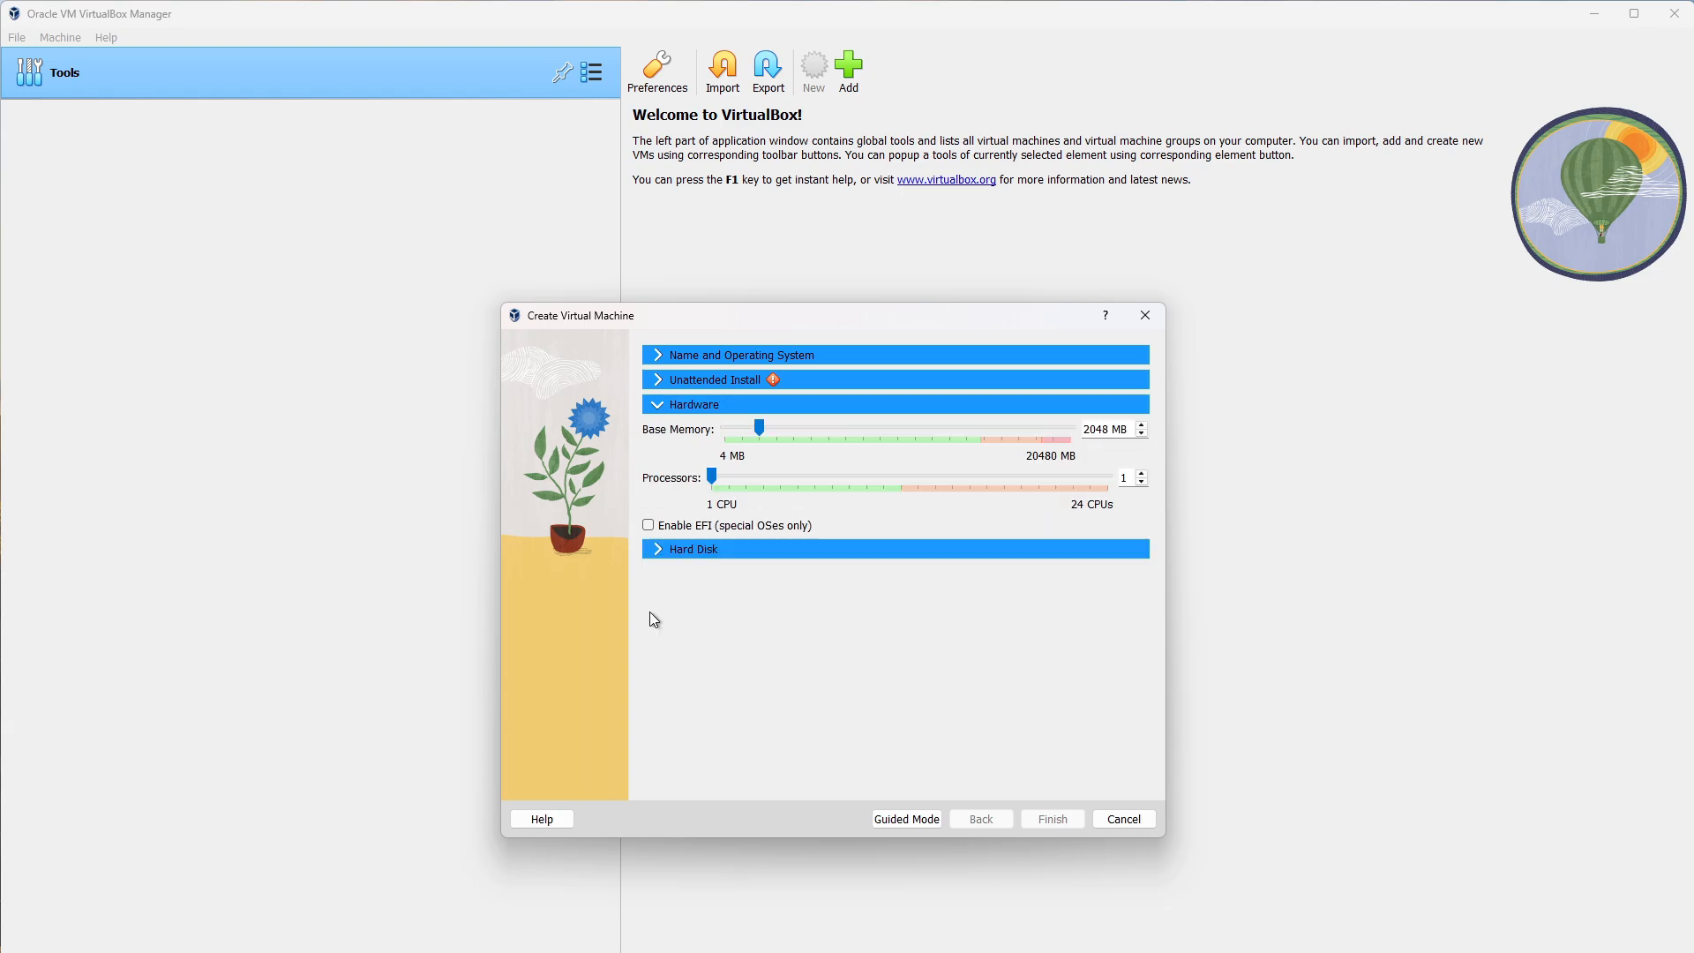
{"action": "left_click", "coordinate": [647, 554]}
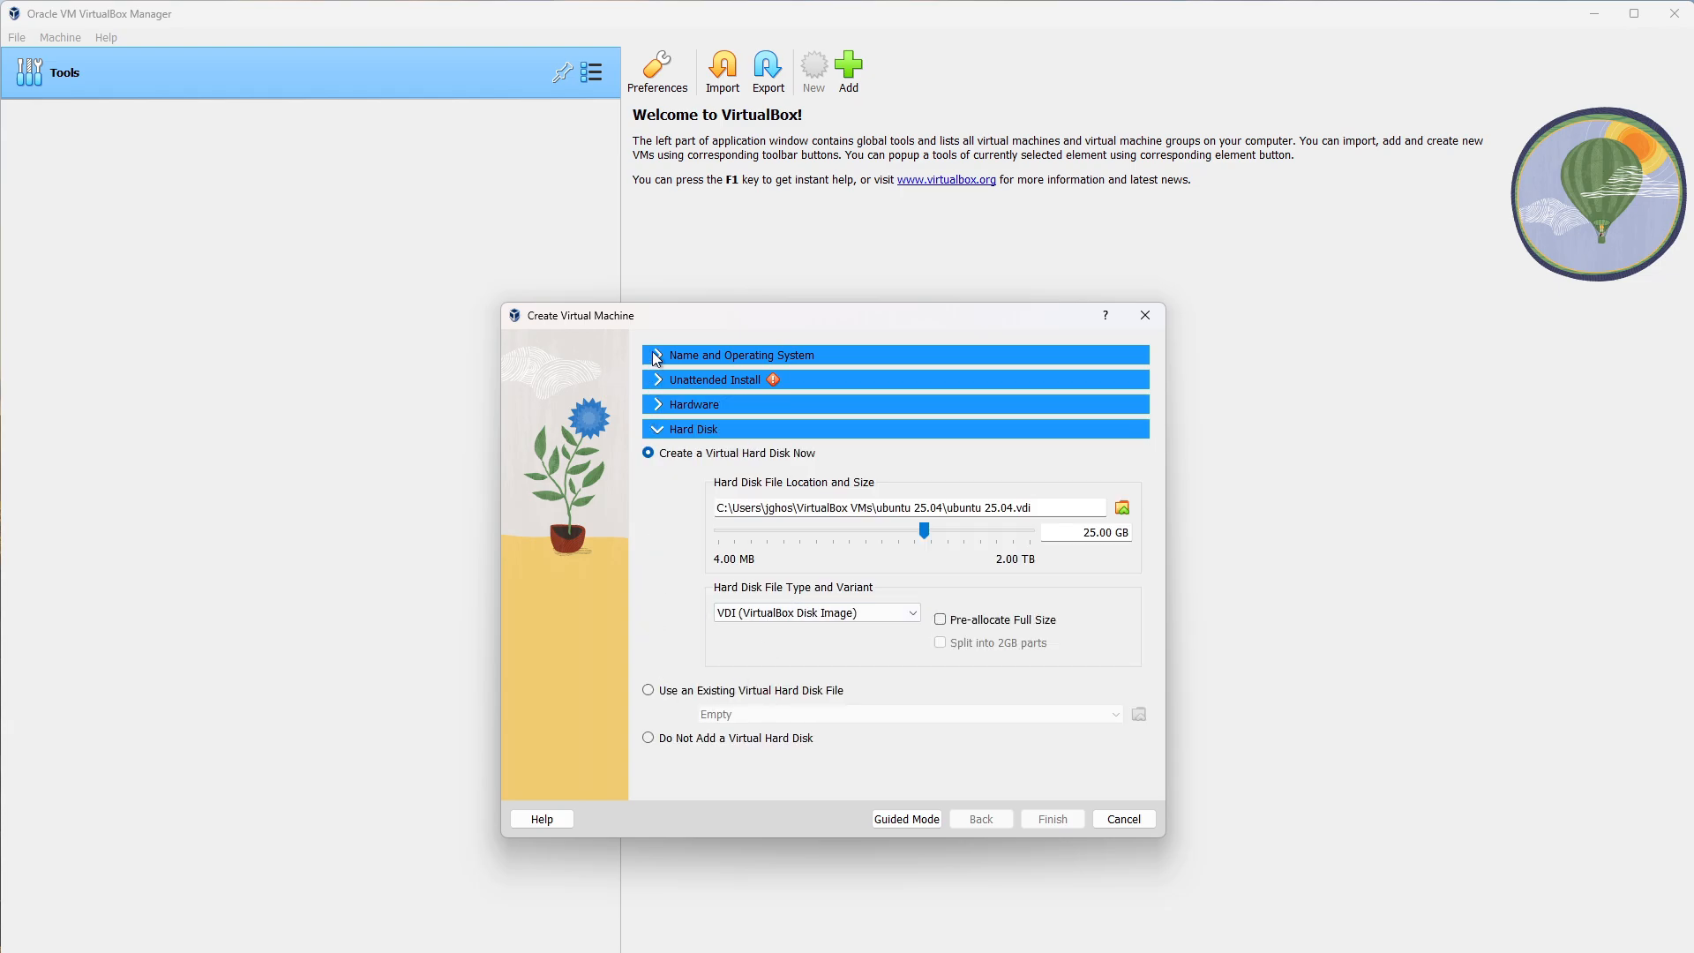
{"action": "left_click", "coordinate": [911, 817]}
{"action": "type", "text": "ubuntu 25.04"}
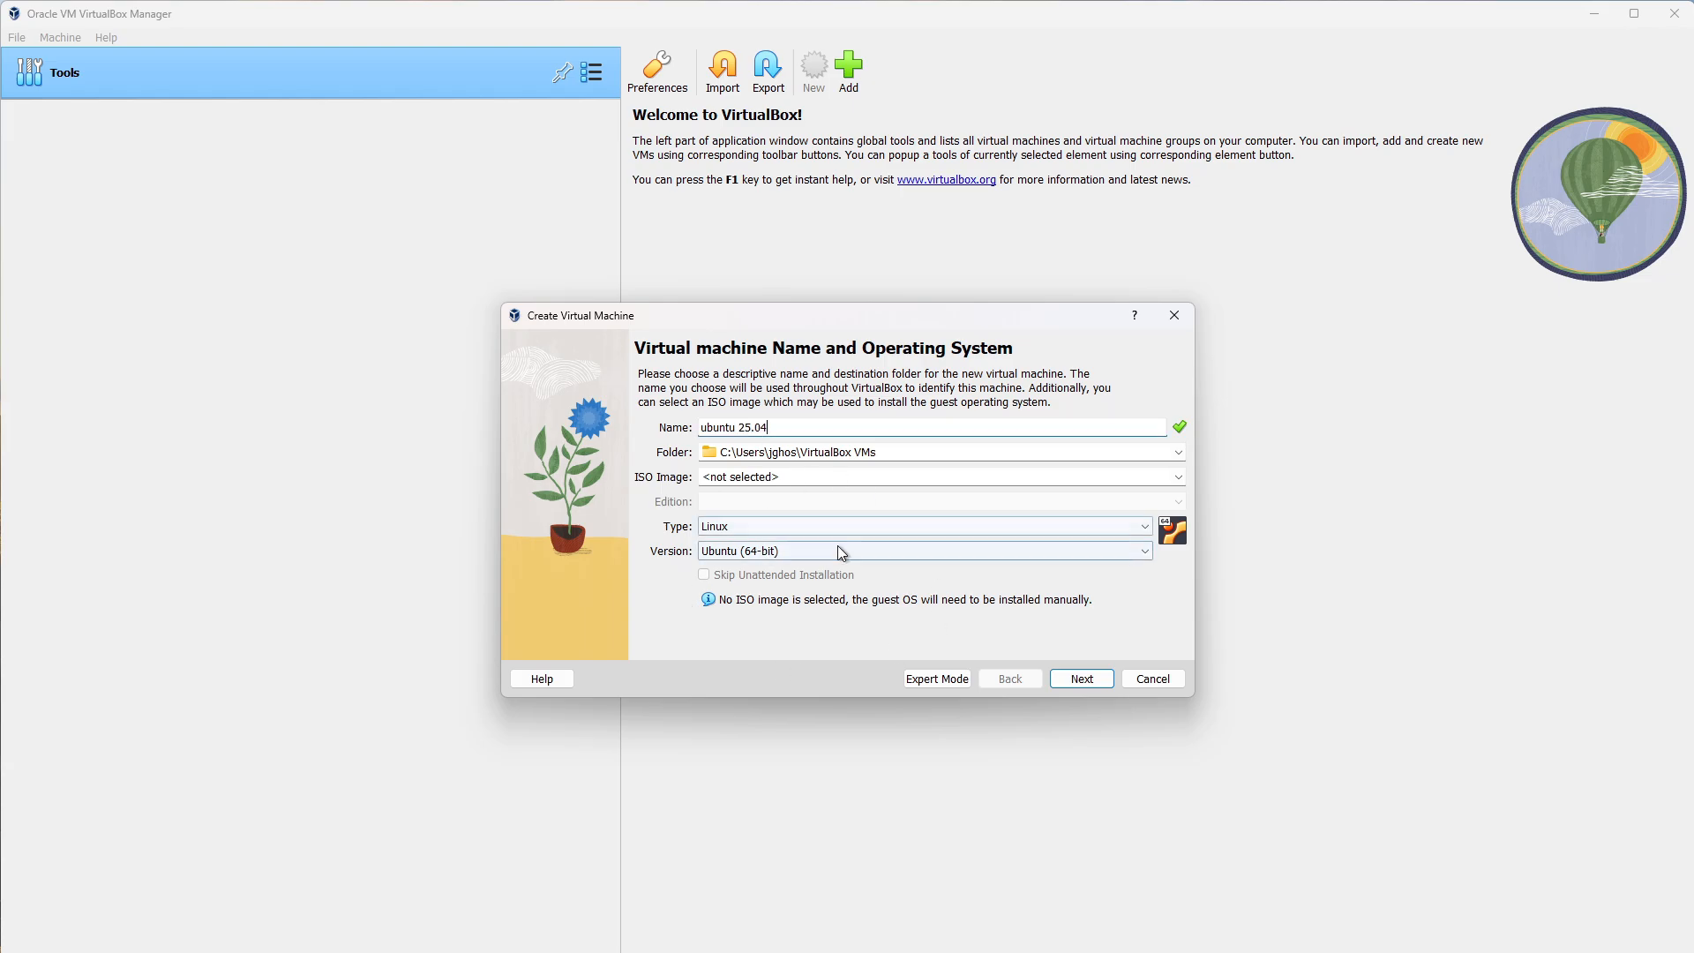
Set 8192 MB base memory and a 50 GB virtual disk, reaching the summary.
{"action": "left_click", "coordinate": [1081, 678]}
{"action": "left_click", "coordinate": [960, 412]}
{"action": "left_click", "coordinate": [964, 413]}
{"action": "left_click", "coordinate": [974, 413]}
{"action": "left_click", "coordinate": [986, 411]}
{"action": "left_click", "coordinate": [996, 412]}
{"action": "left_click", "coordinate": [1067, 680]}
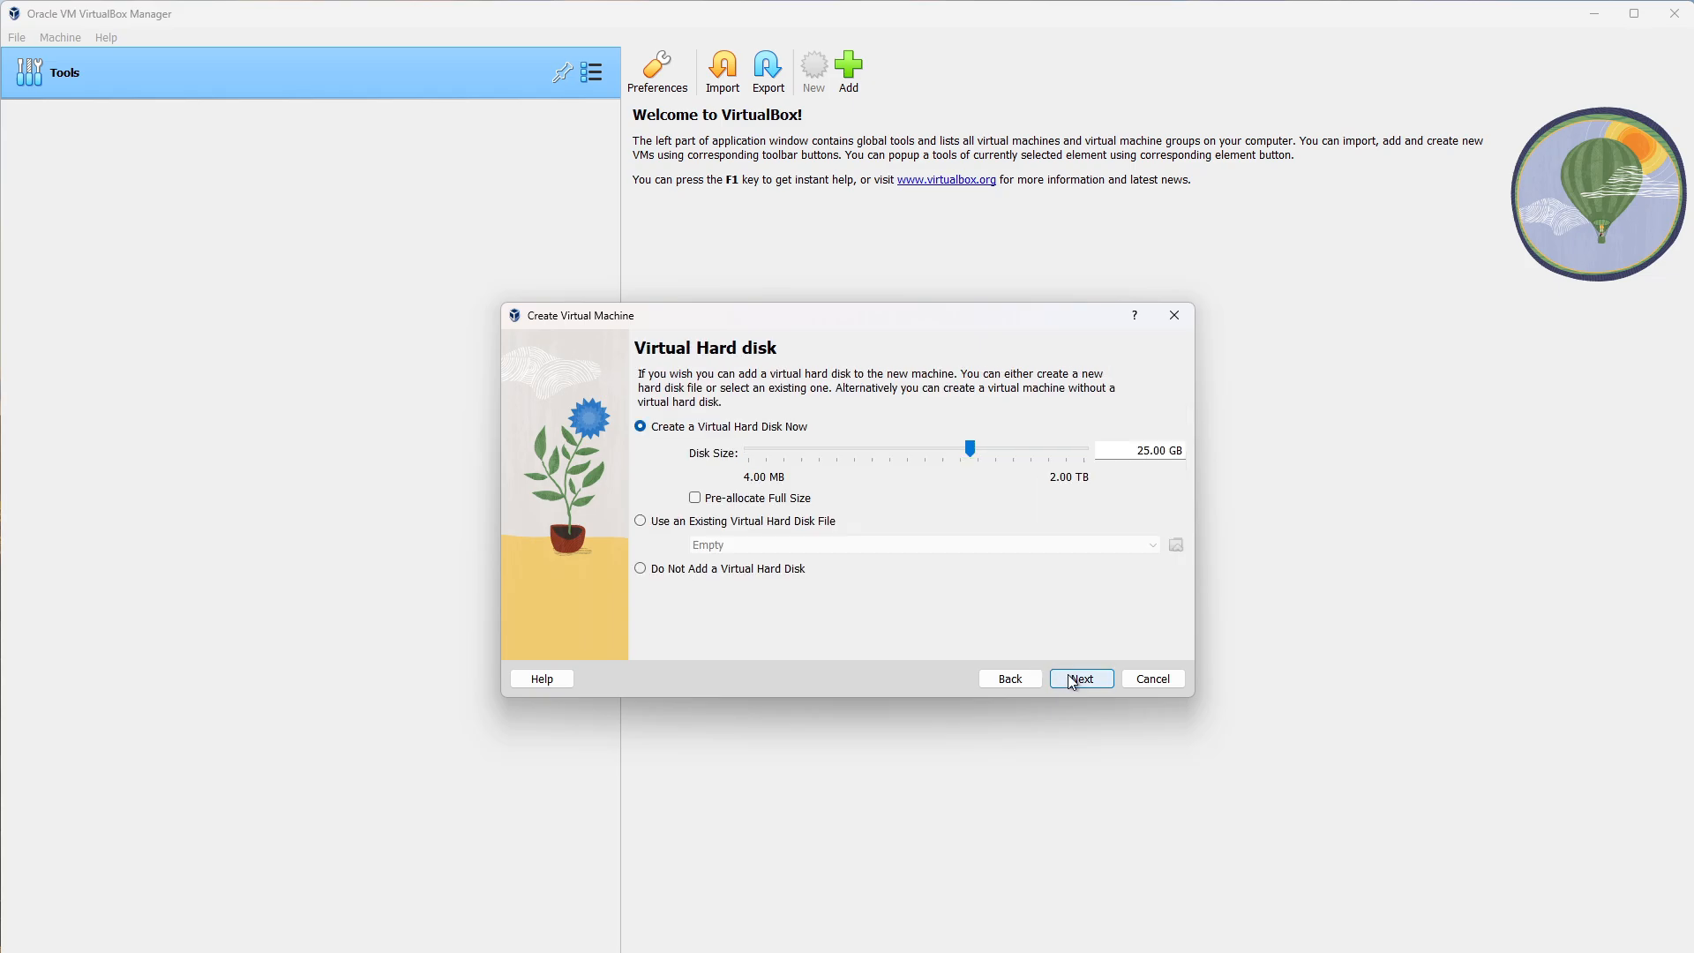
{"action": "left_click", "coordinate": [1033, 454]}
{"action": "left_click", "coordinate": [1065, 674]}
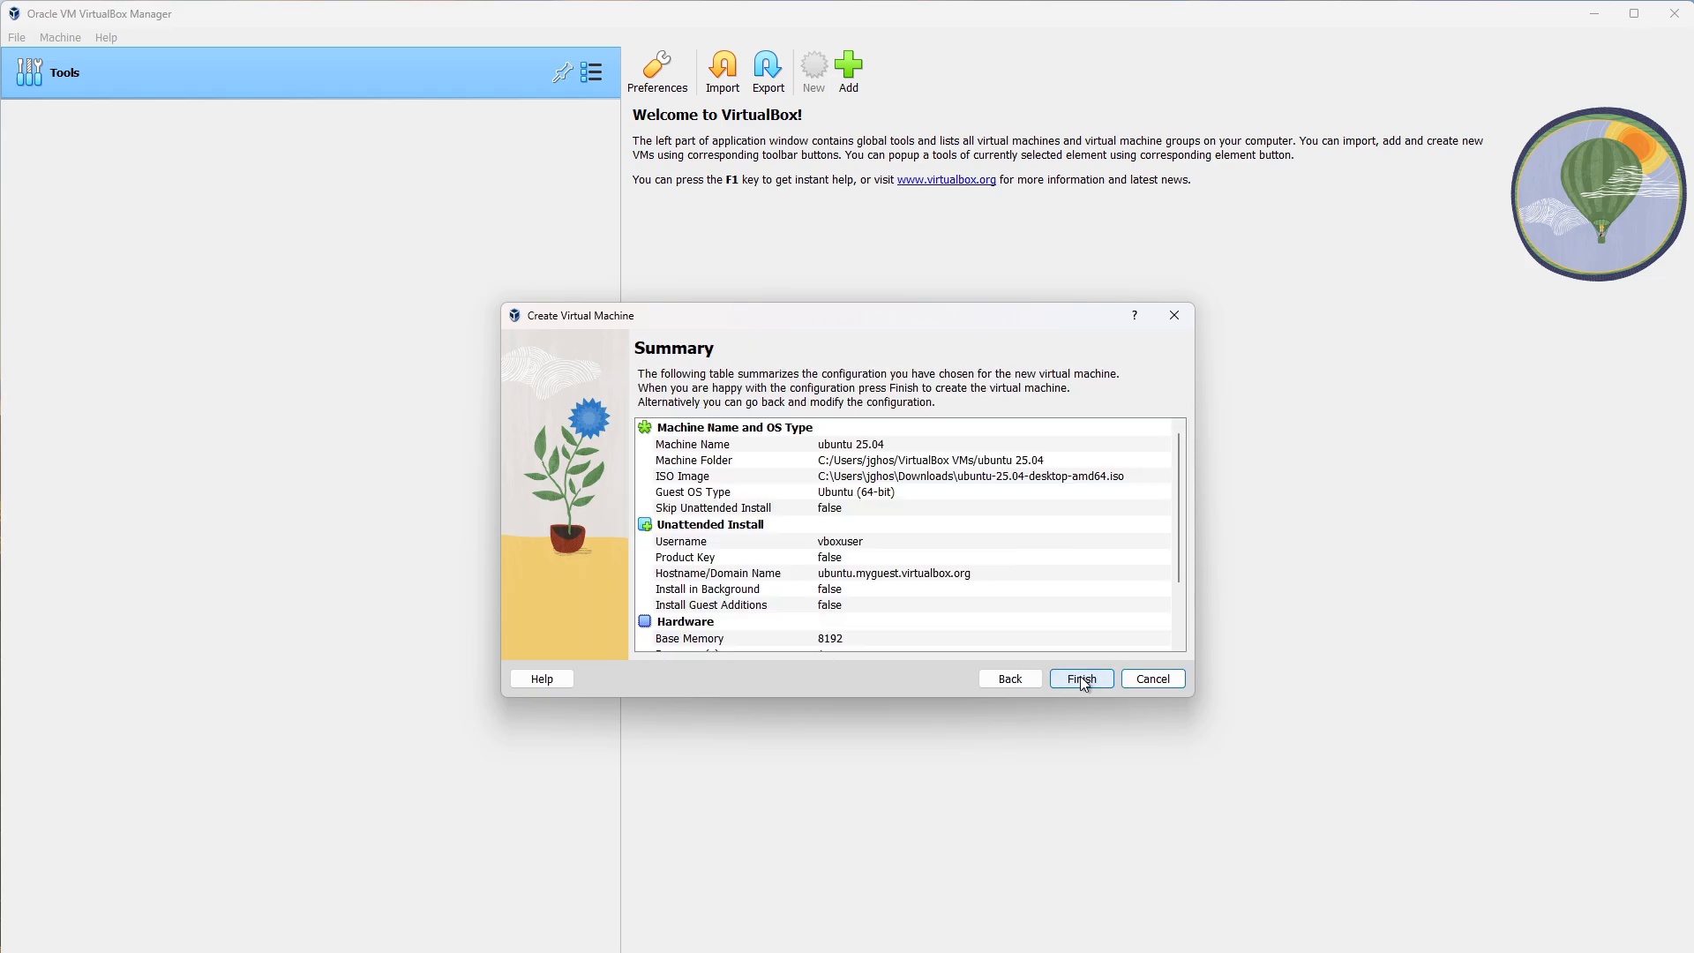
Open the ubuntu 25.04 VM's System settings and view Processor and Acceleration.
{"action": "scroll", "coordinate": [1174, 543], "scroll_direction": "down", "scroll_amount": 1}
{"action": "scroll", "coordinate": [1174, 544], "scroll_direction": "down", "scroll_amount": 1}
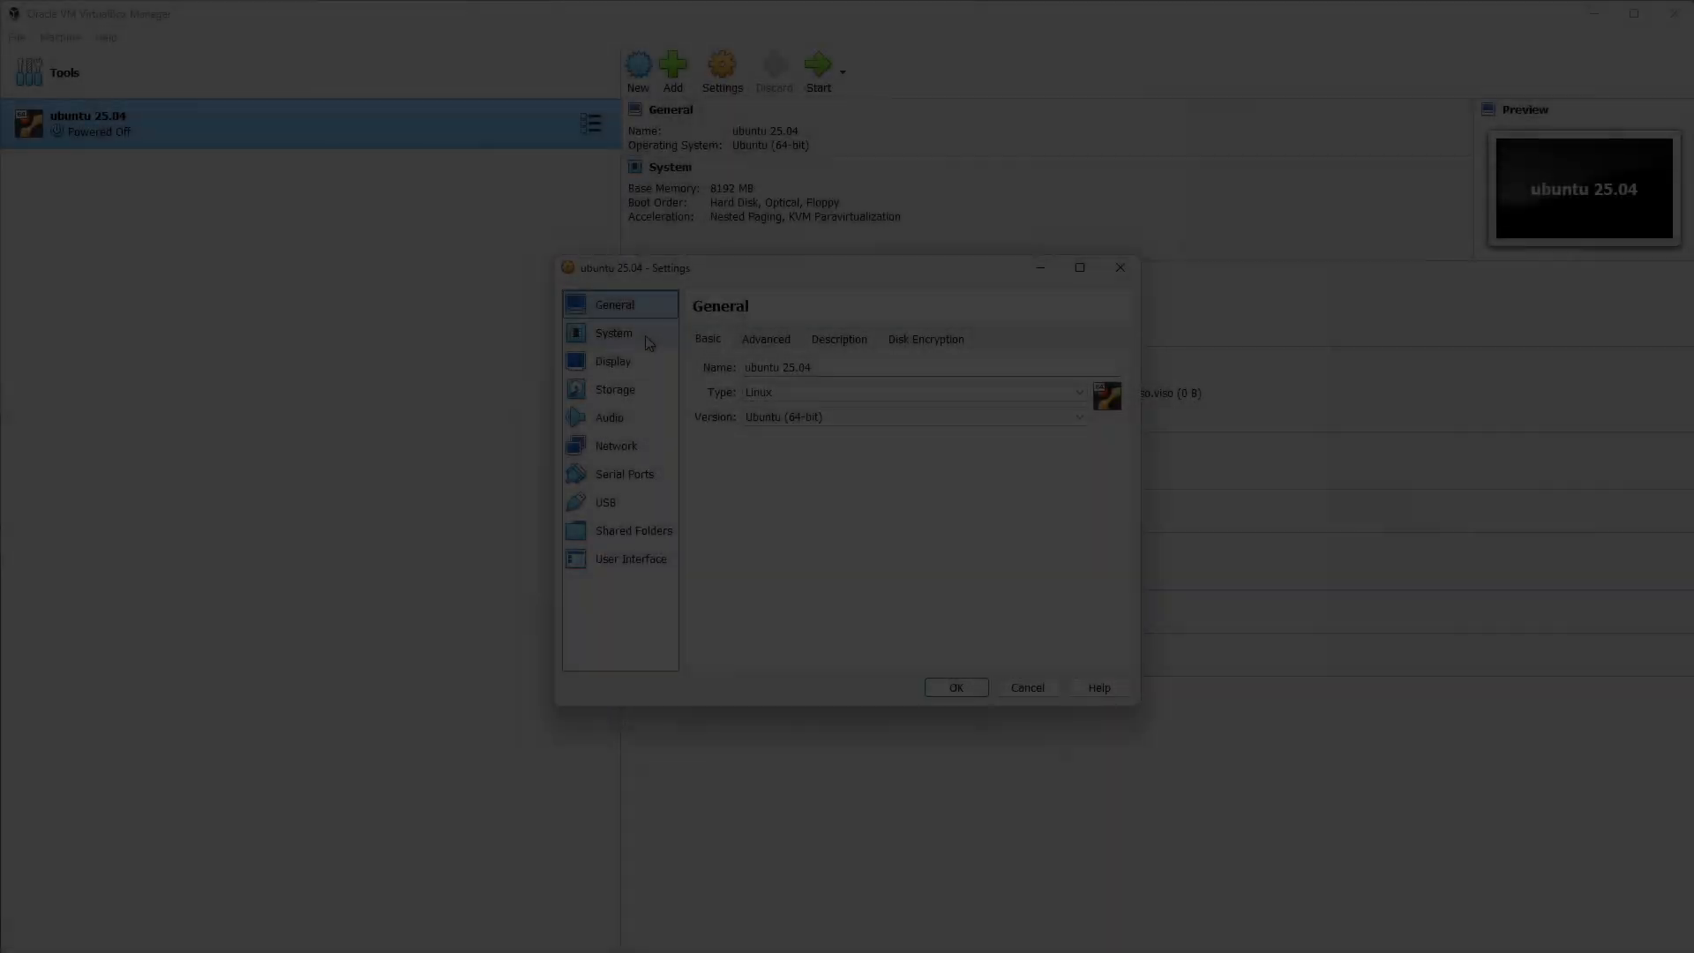
{"action": "left_click", "coordinate": [644, 335]}
{"action": "left_click", "coordinate": [805, 339]}
{"action": "left_click", "coordinate": [873, 341]}
Set 4 processors and leave EFI and Secure Boot turned off.
{"action": "left_click", "coordinate": [807, 343]}
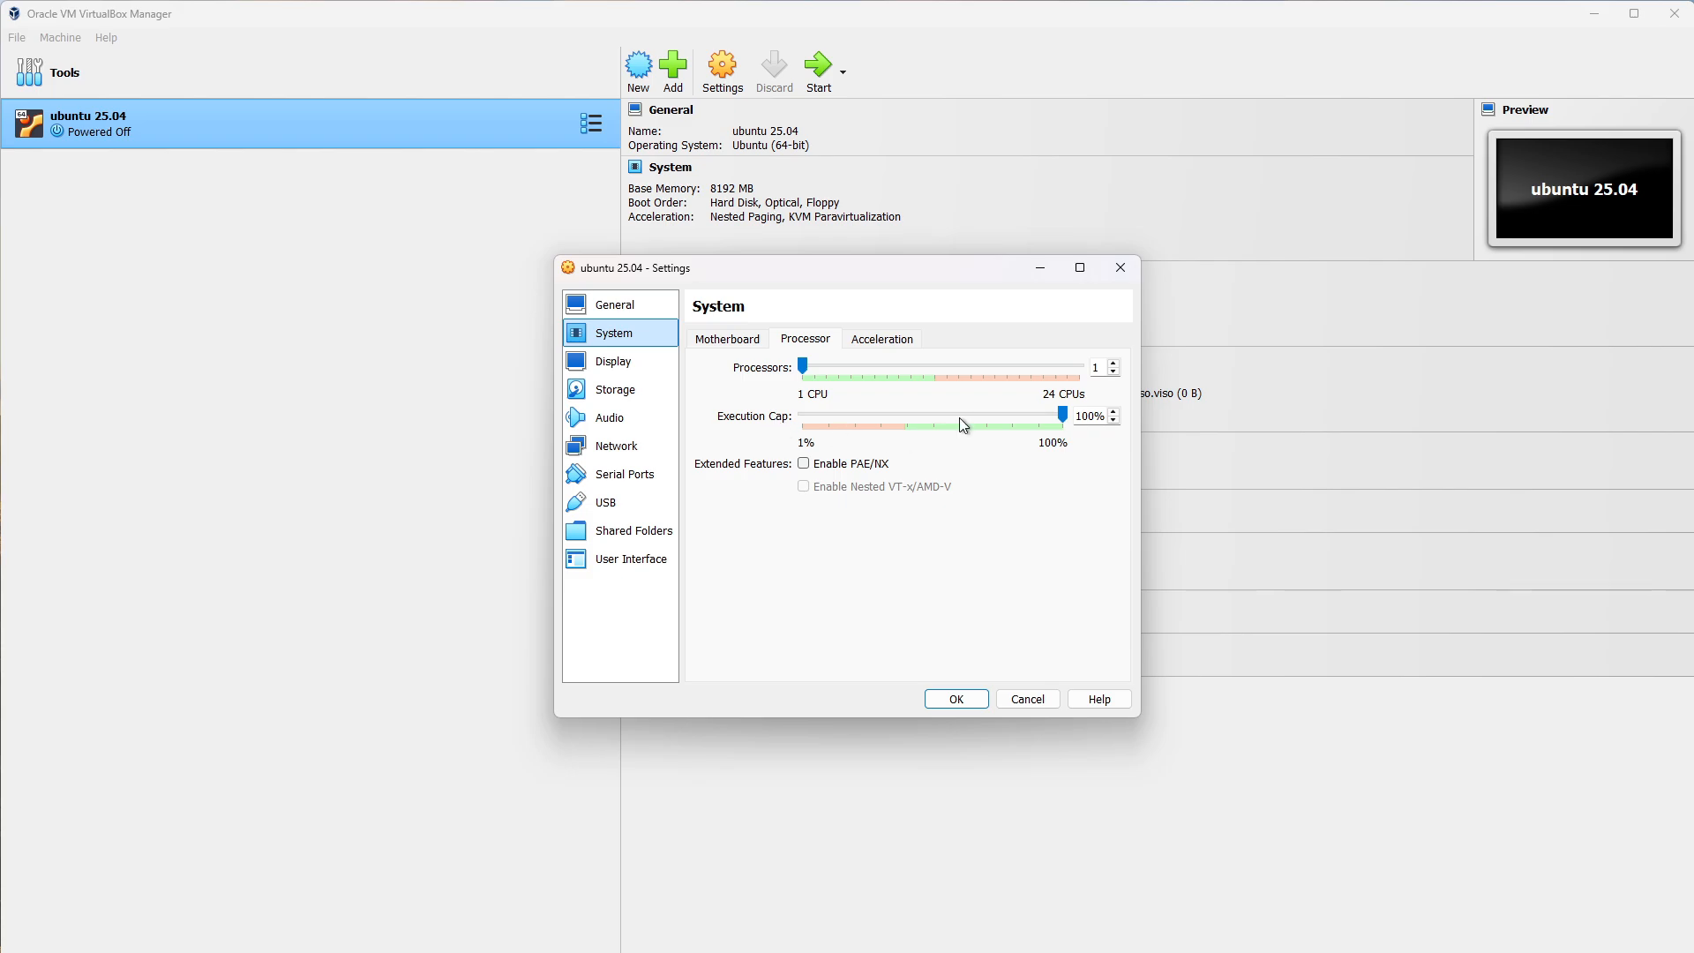
{"action": "left_click", "coordinate": [886, 364]}
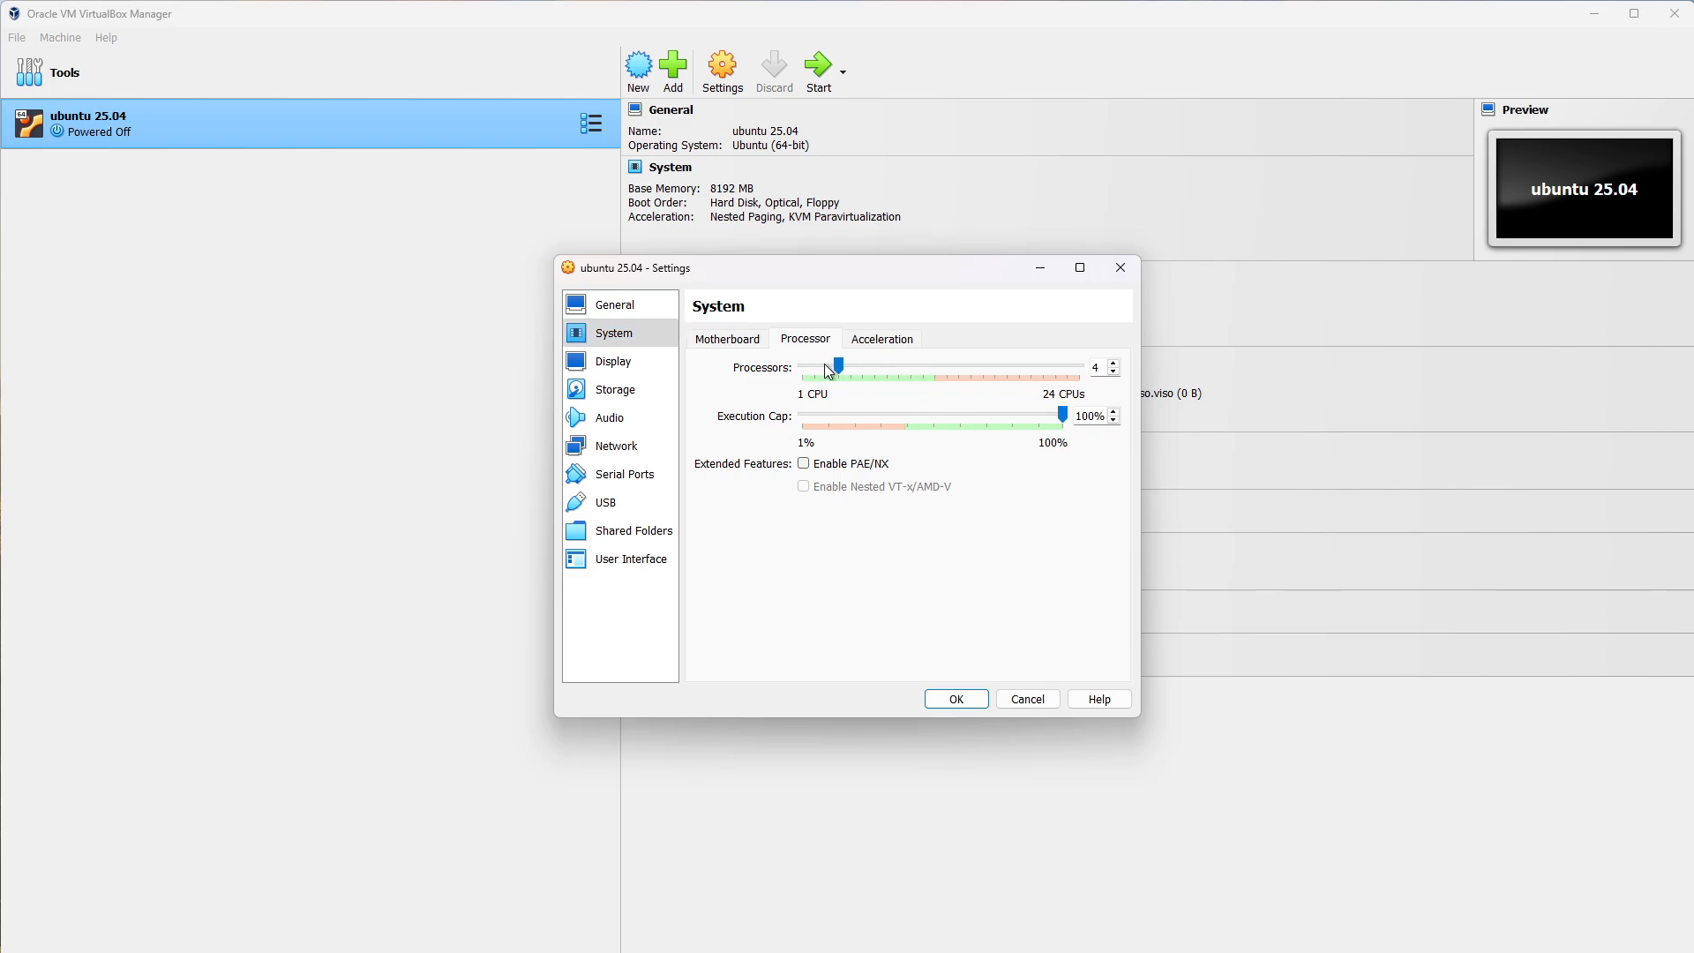
{"action": "left_click", "coordinate": [742, 346]}
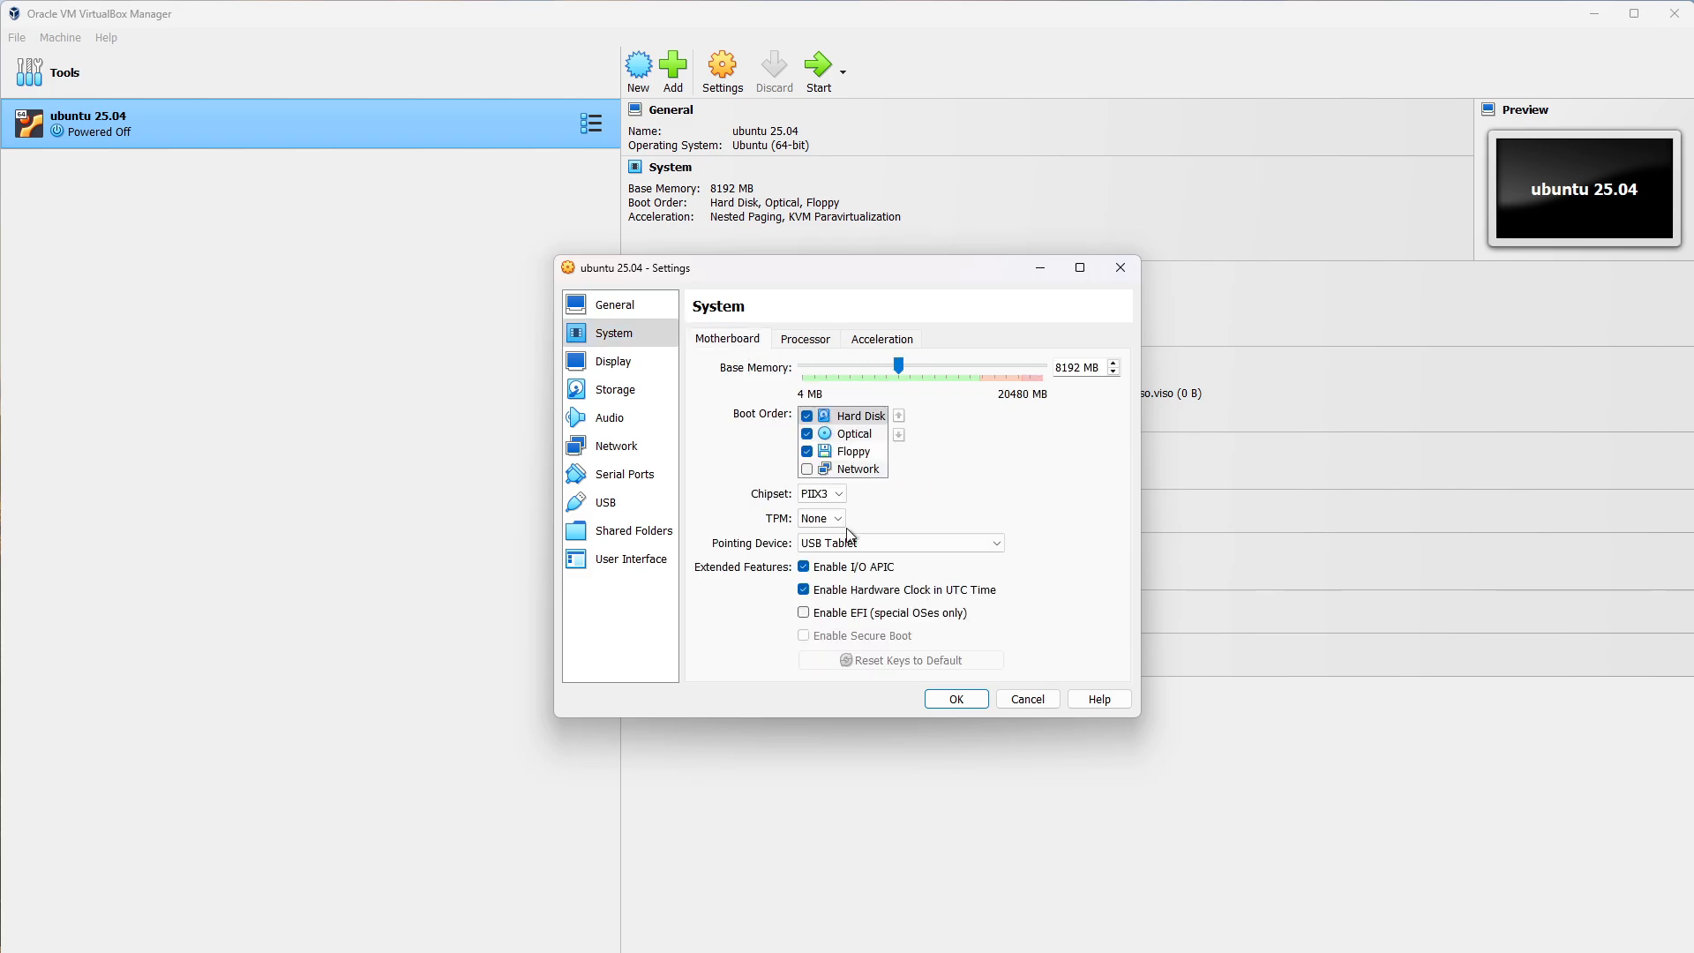
{"action": "left_click", "coordinate": [885, 615]}
{"action": "left_click", "coordinate": [803, 637]}
{"action": "left_click", "coordinate": [804, 636]}
{"action": "left_click", "coordinate": [804, 612]}
Review Acceleration, then Display settings showing 256 MB video memory.
{"action": "left_click", "coordinate": [806, 340]}
{"action": "left_click", "coordinate": [854, 342]}
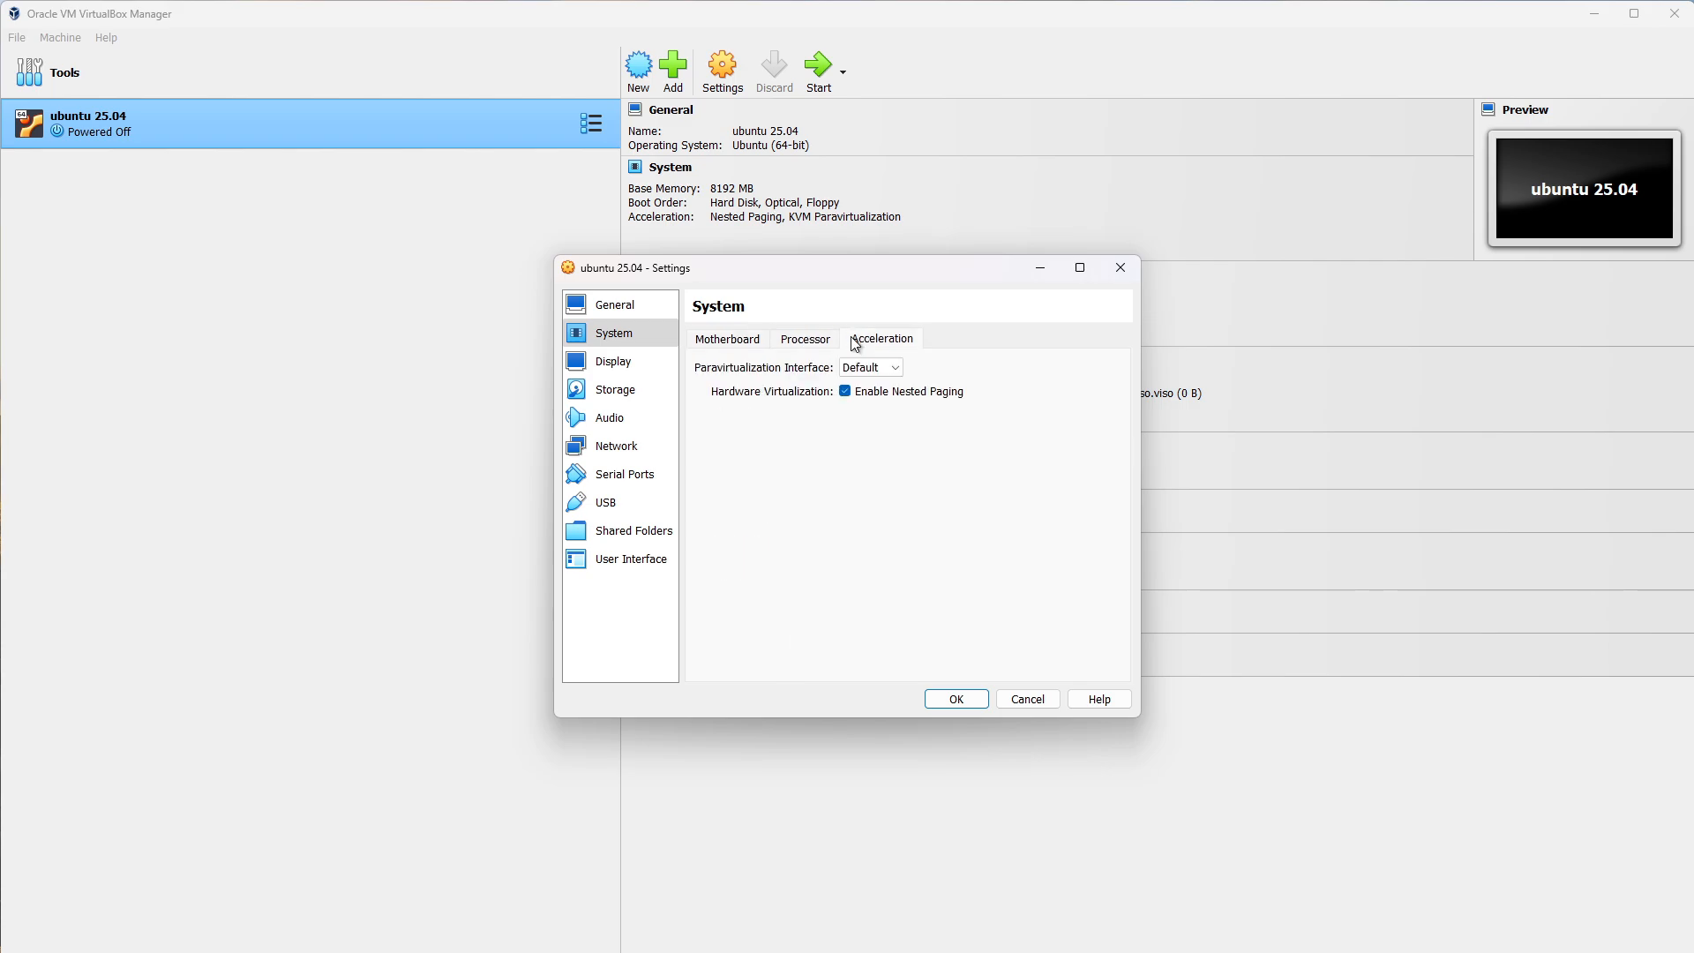
{"action": "left_click", "coordinate": [650, 361]}
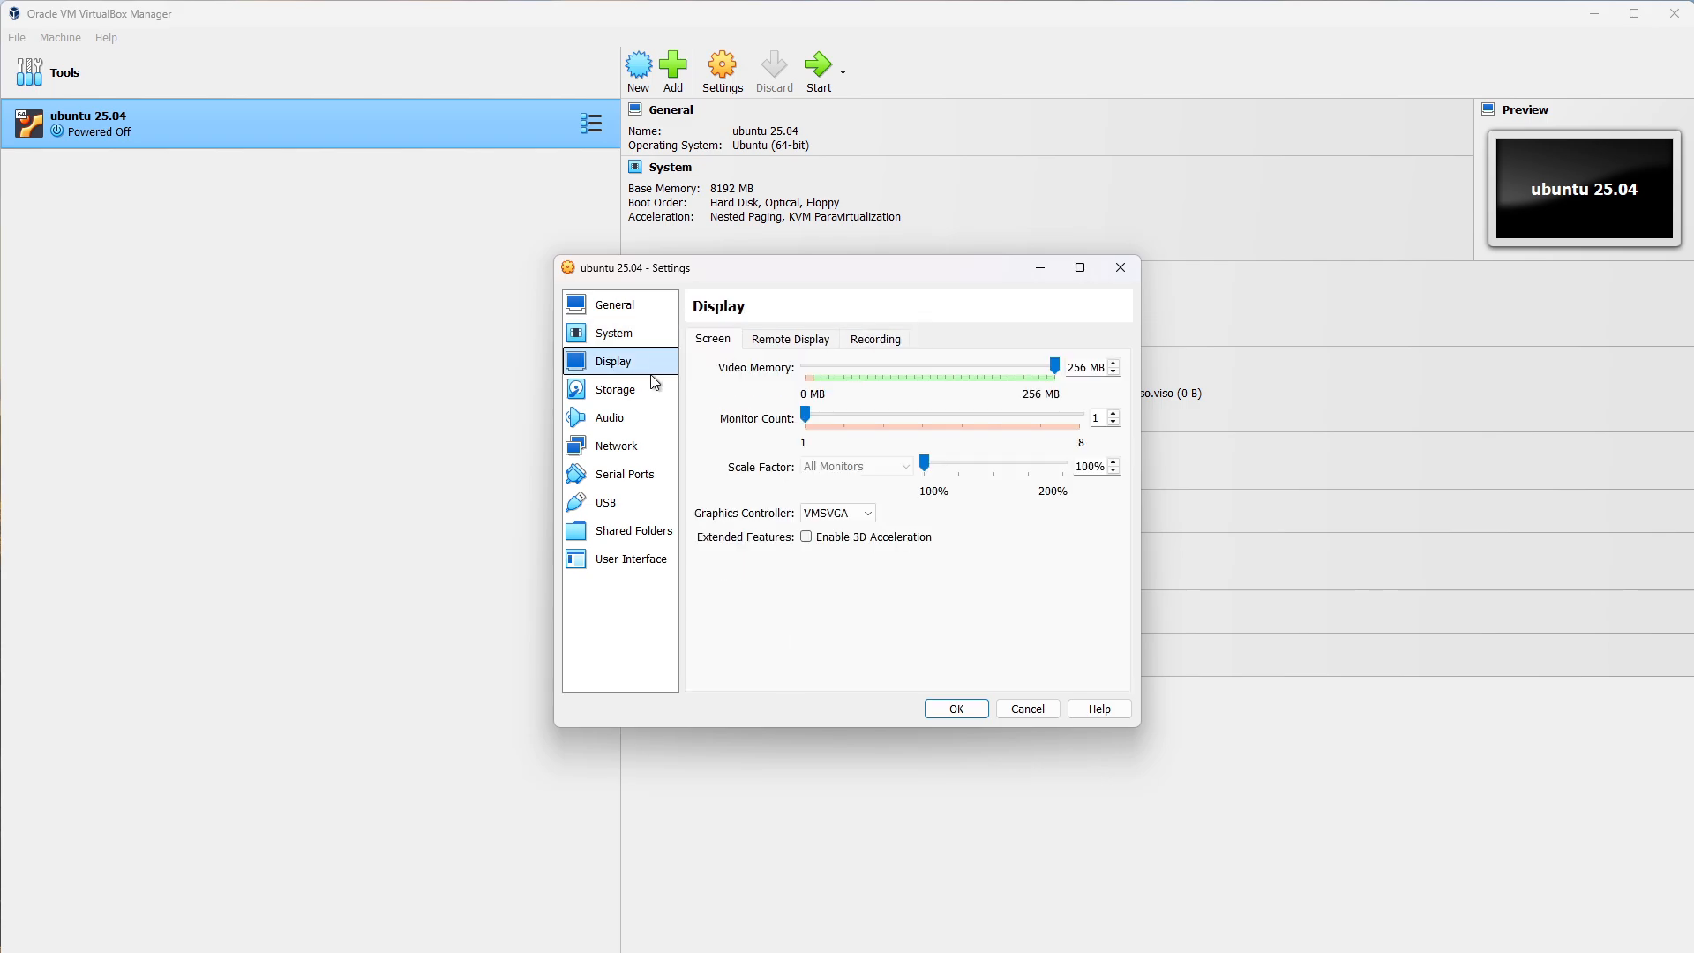
{"action": "left_click", "coordinate": [865, 338]}
{"action": "left_click", "coordinate": [714, 339]}
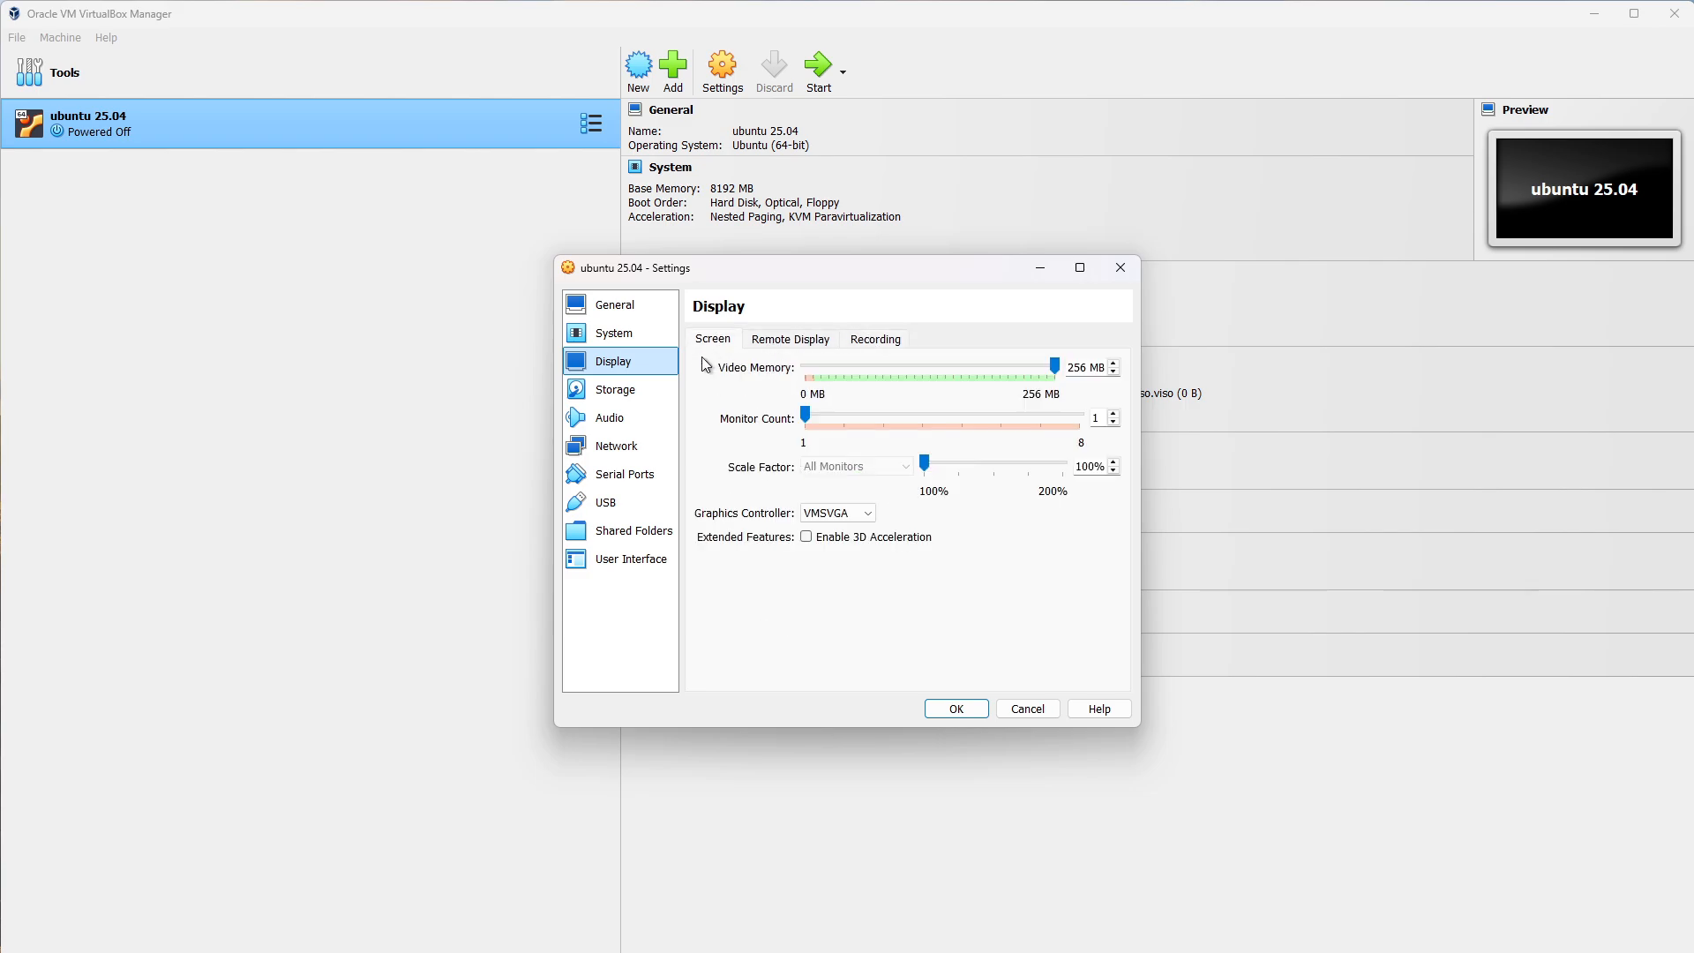
Load ubuntu-25.04-desktop-amd64.iso into the VM's optical drive and save the settings.
{"action": "left_click", "coordinate": [636, 395]}
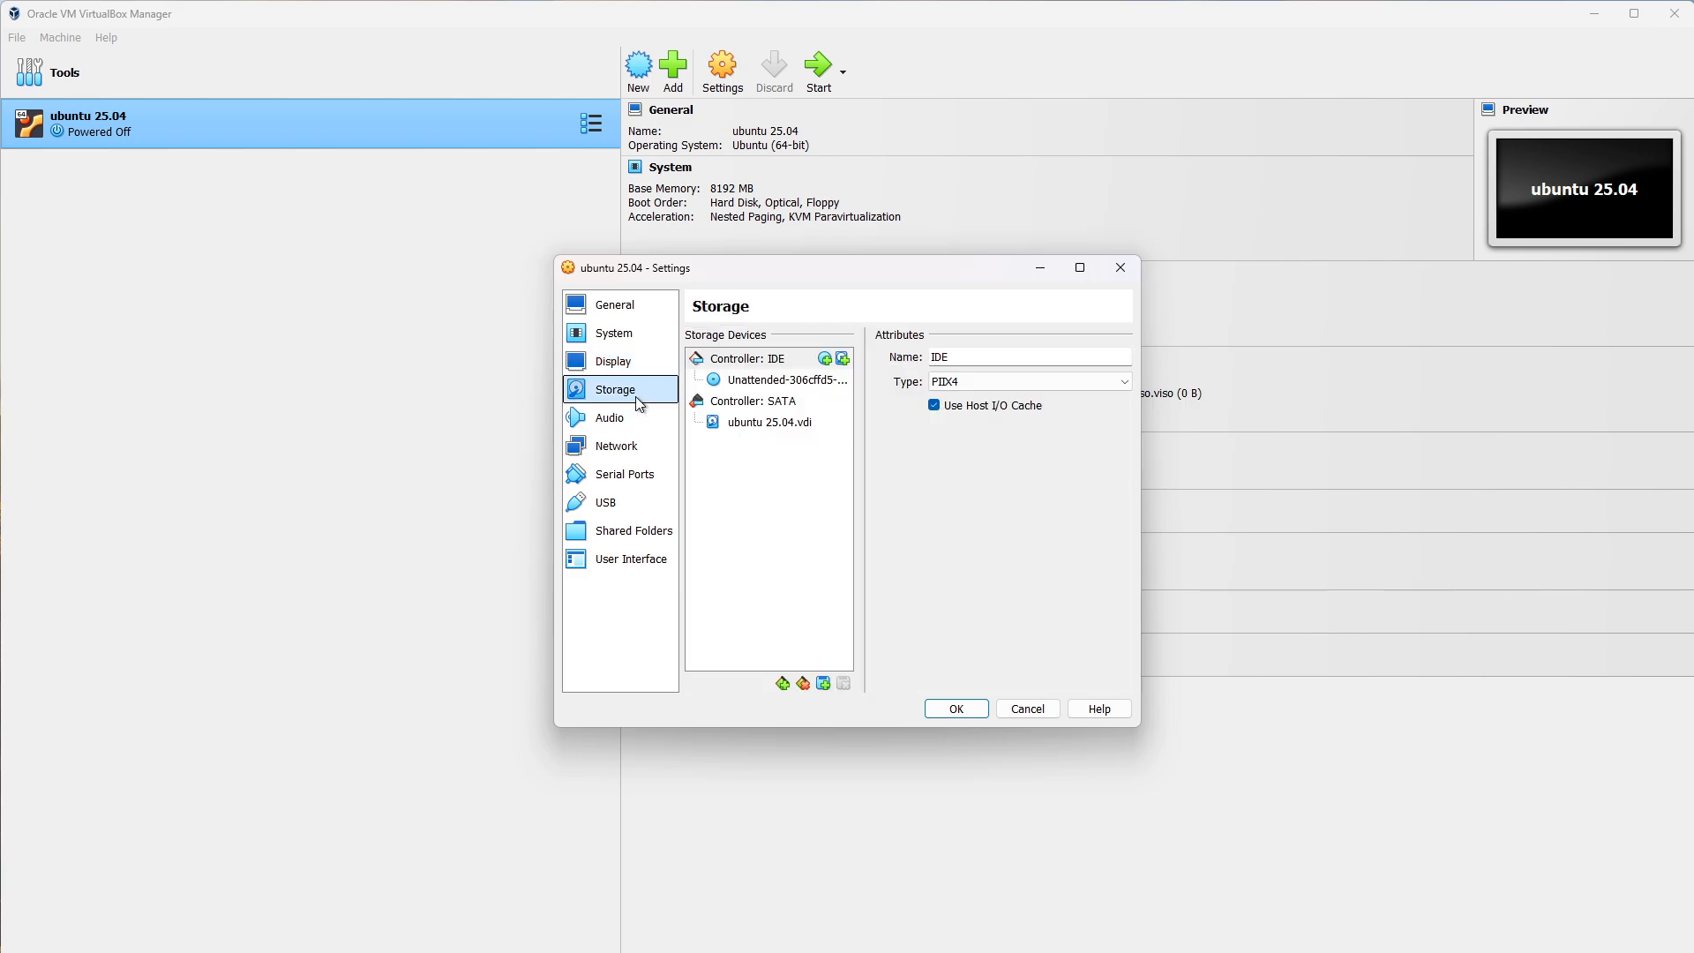
{"action": "left_click", "coordinate": [769, 381]}
{"action": "left_click", "coordinate": [1168, 357]}
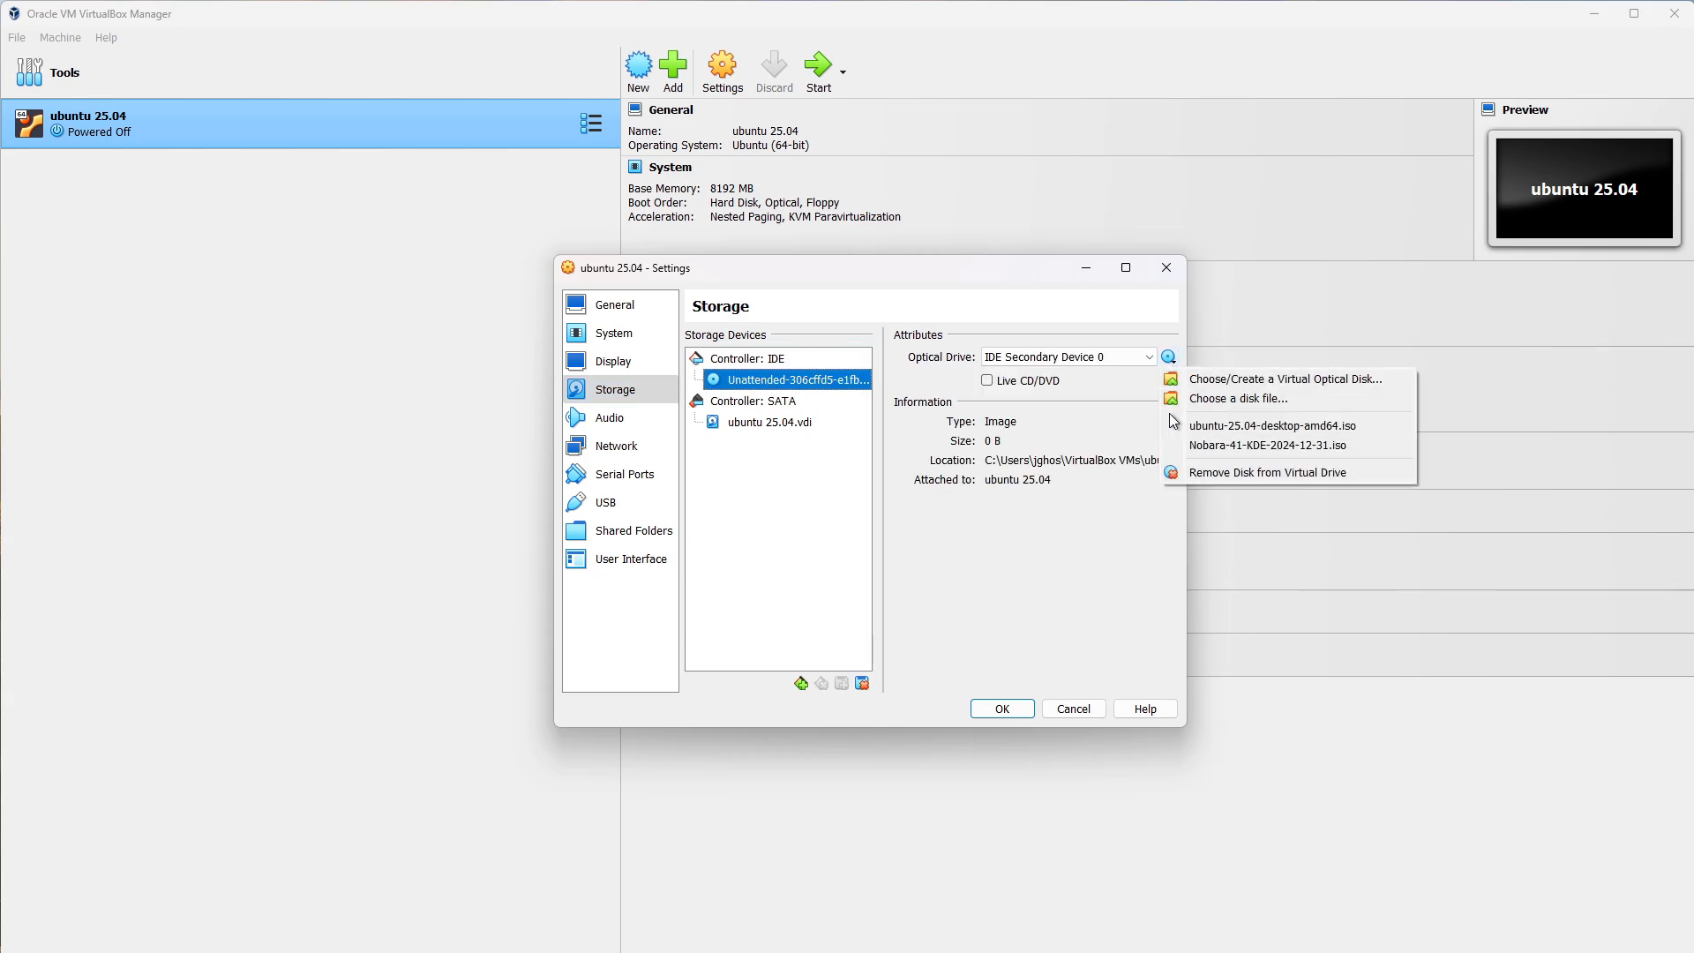
{"action": "left_click", "coordinate": [1239, 427]}
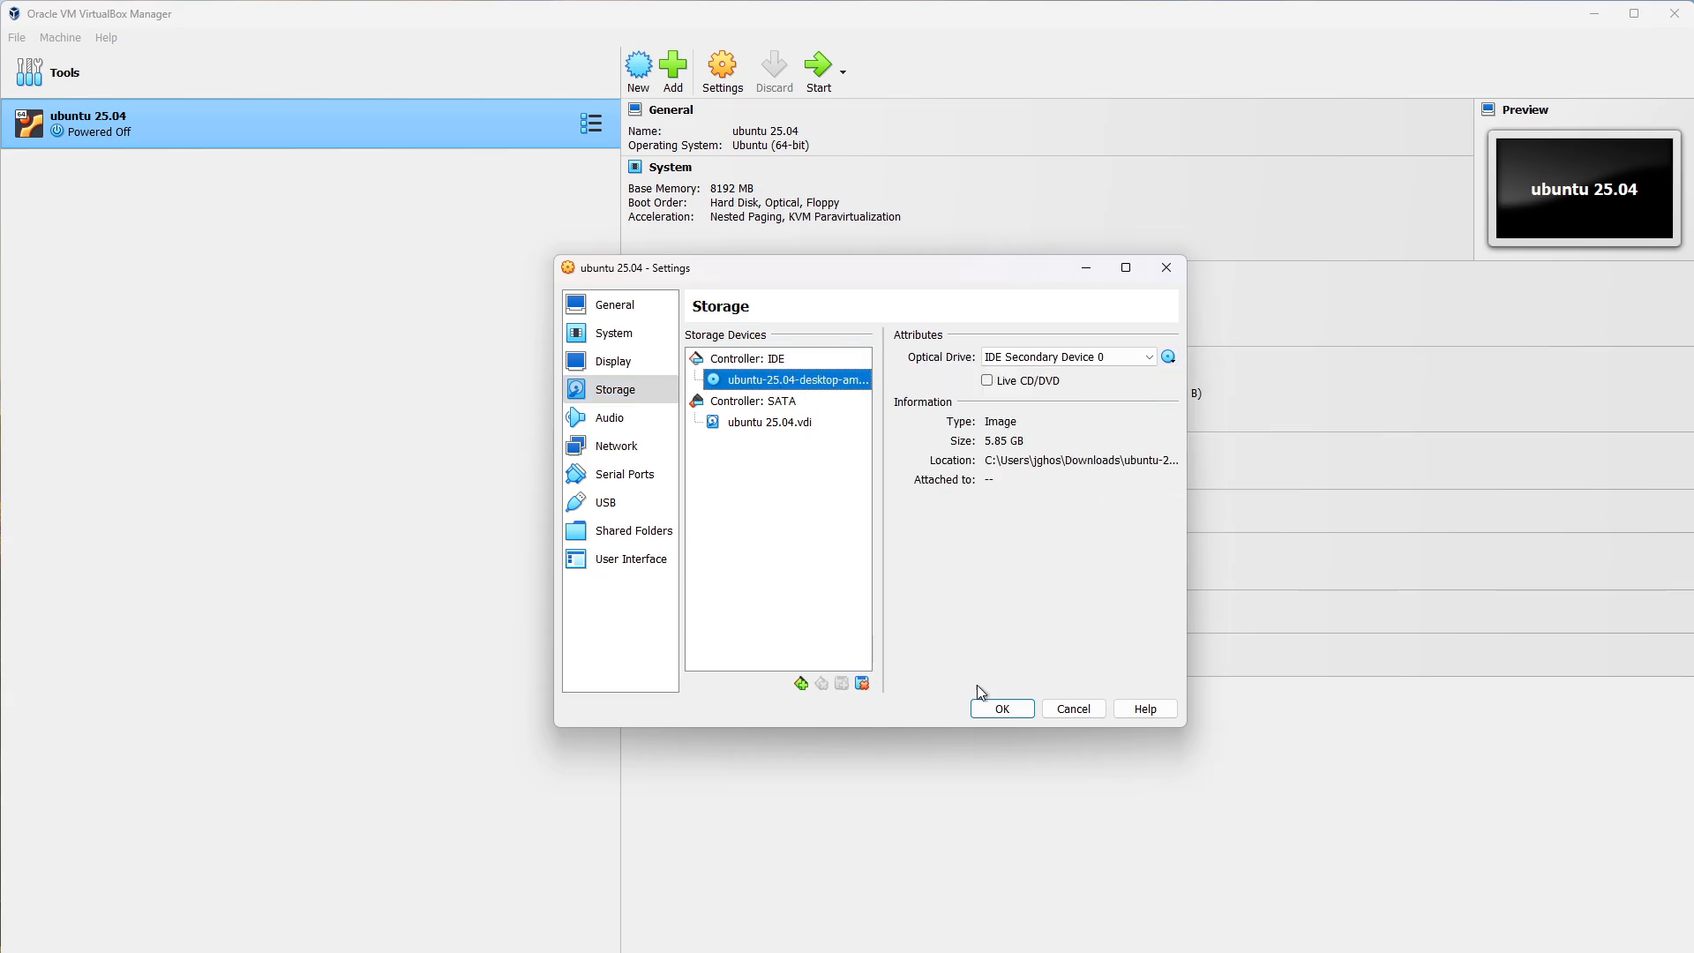
{"action": "left_click", "coordinate": [1021, 710]}
Set the VM's User Interface visual state to Full-screen and save the settings.
{"action": "left_click", "coordinate": [722, 71]}
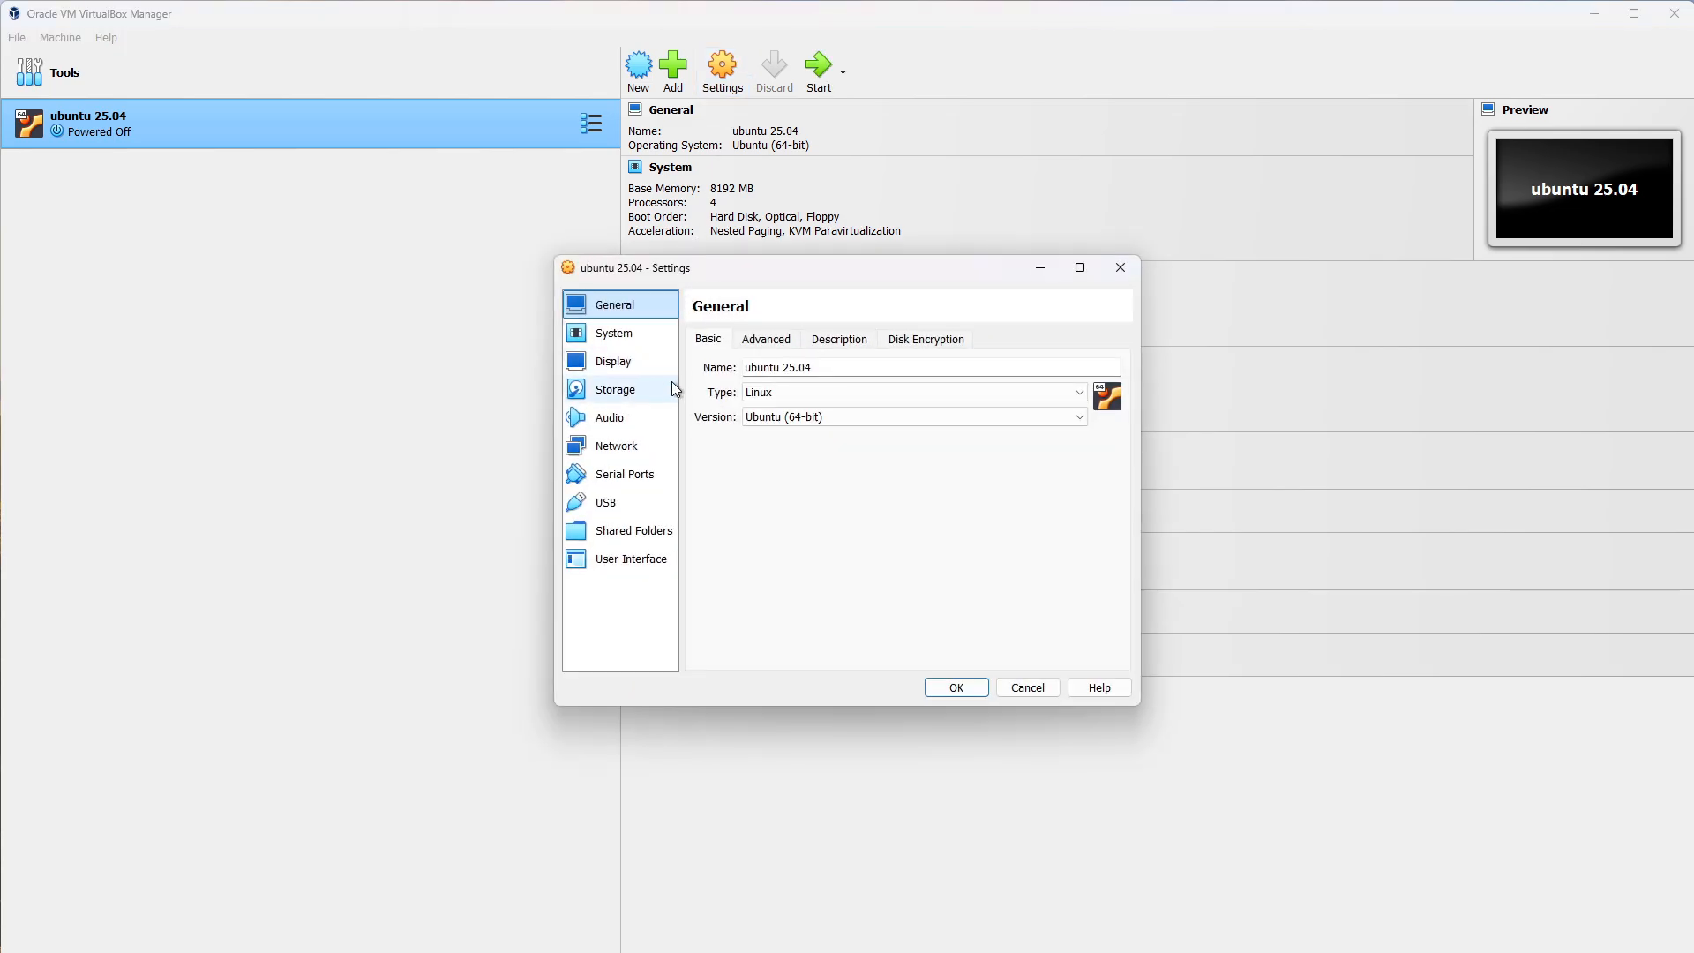
{"action": "left_click", "coordinate": [673, 389]}
{"action": "left_click", "coordinate": [642, 428]}
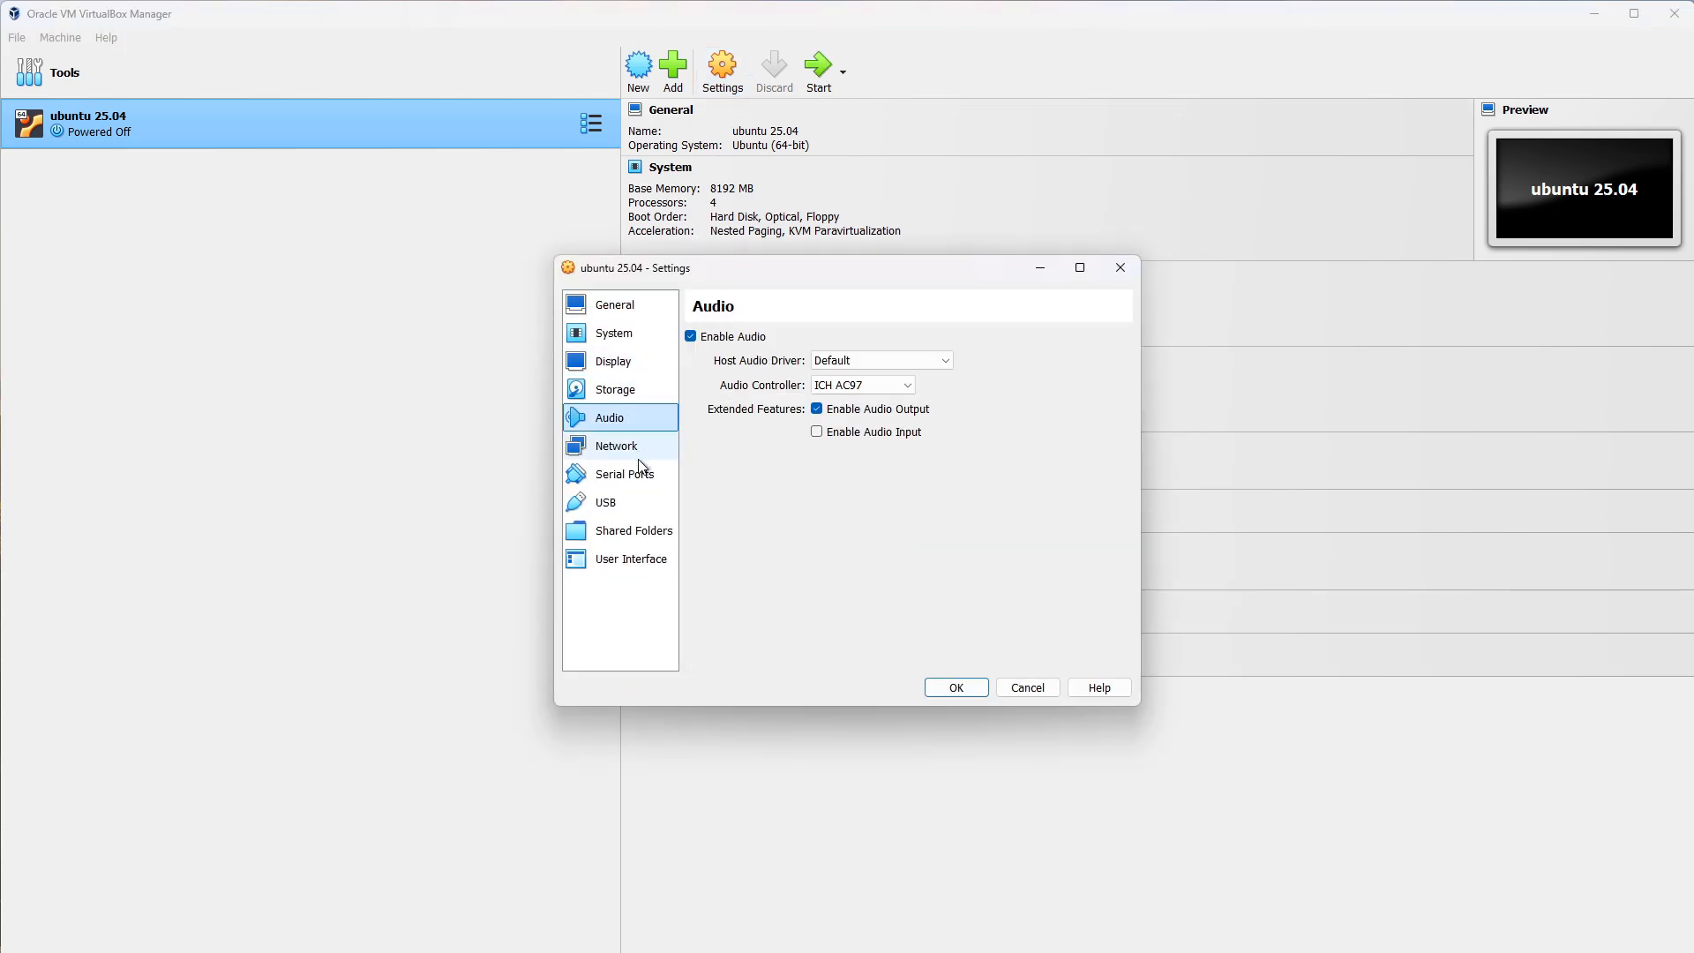
{"action": "left_click", "coordinate": [640, 447]}
{"action": "left_click", "coordinate": [632, 476]}
{"action": "left_click", "coordinate": [628, 502]}
{"action": "left_click", "coordinate": [632, 532]}
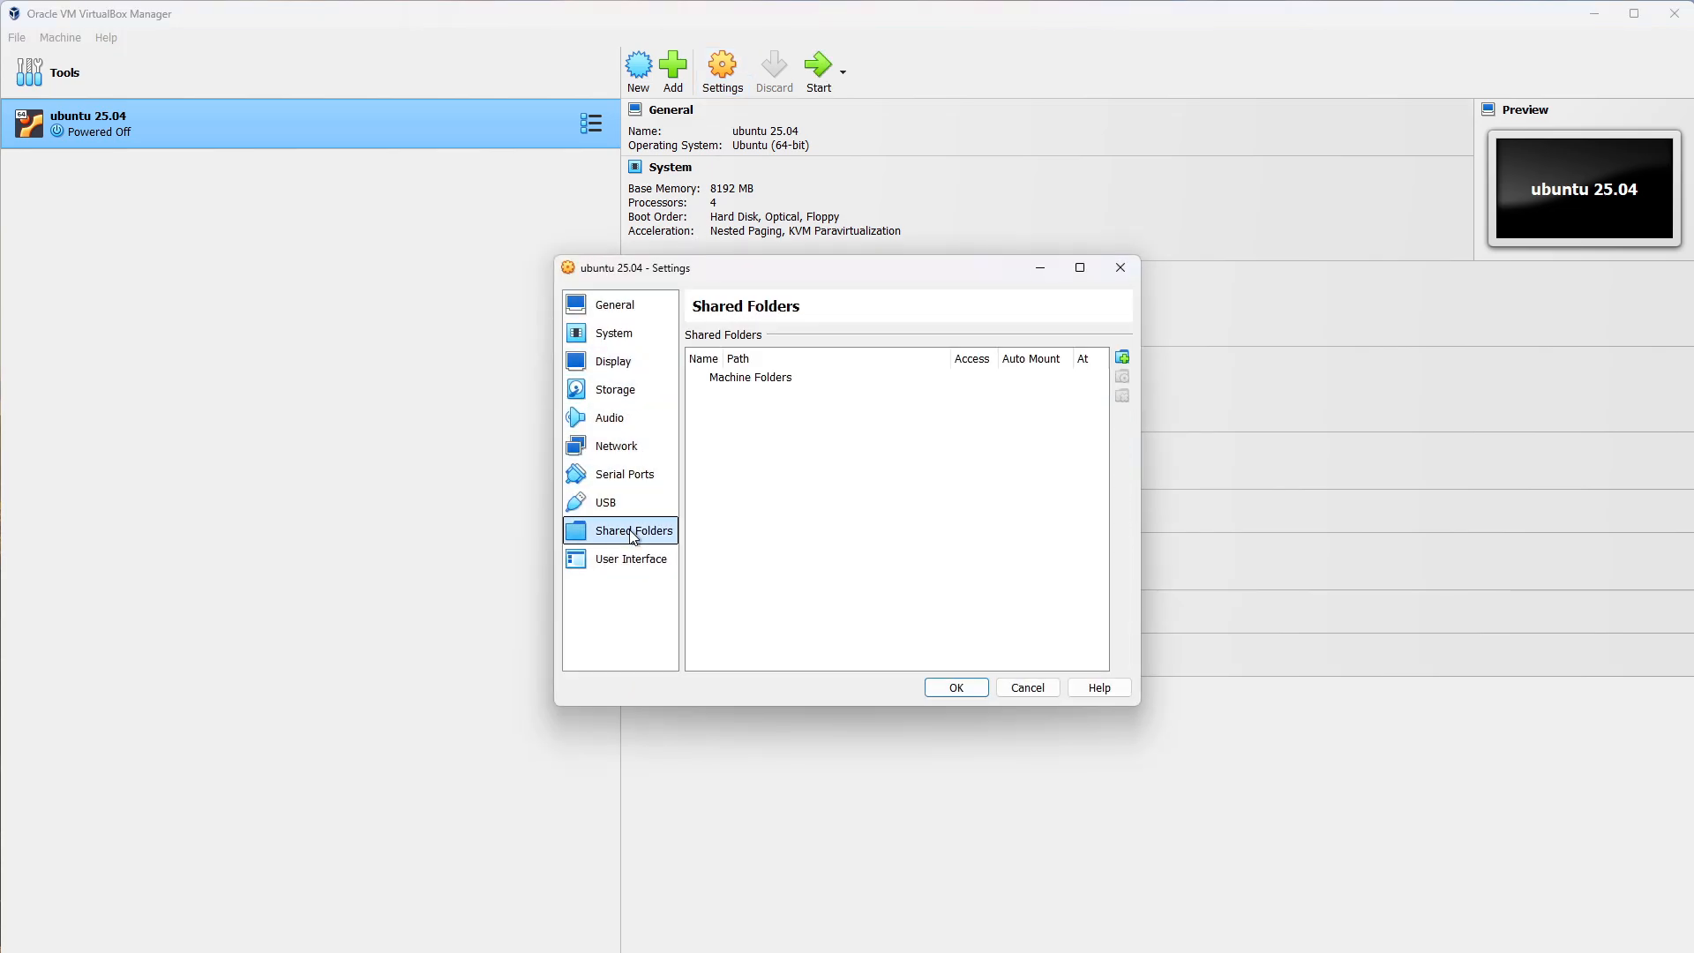
{"action": "left_click", "coordinate": [632, 559]}
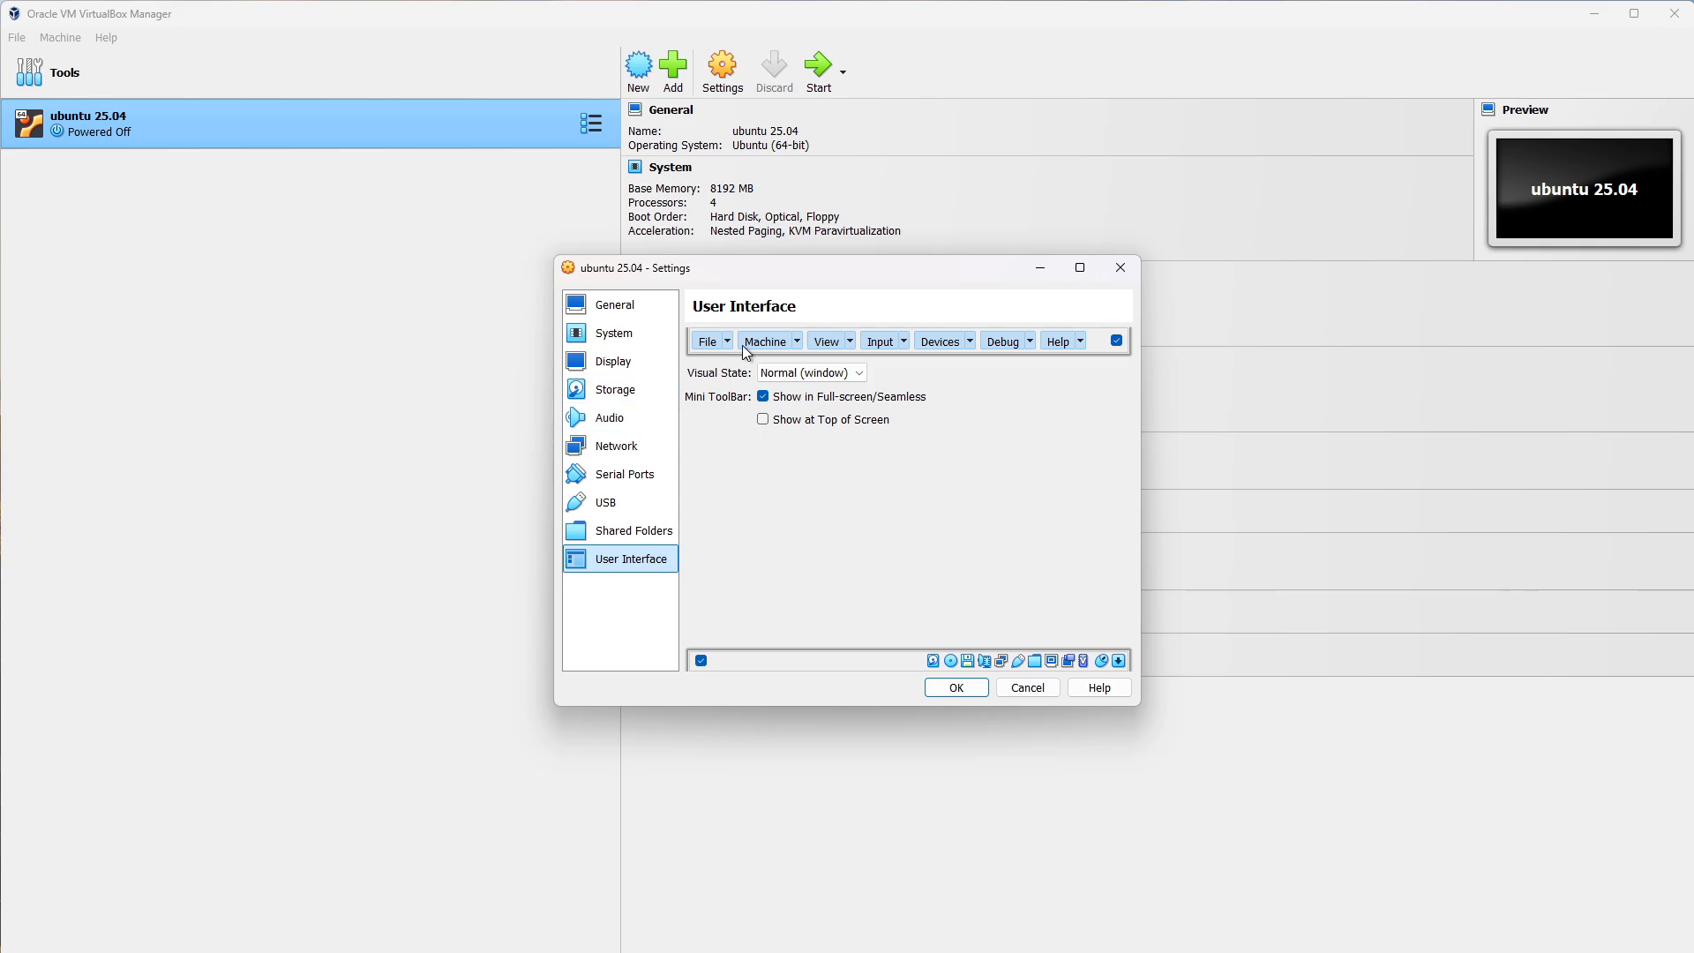
{"action": "left_click", "coordinate": [850, 374]}
{"action": "left_click", "coordinate": [790, 391]}
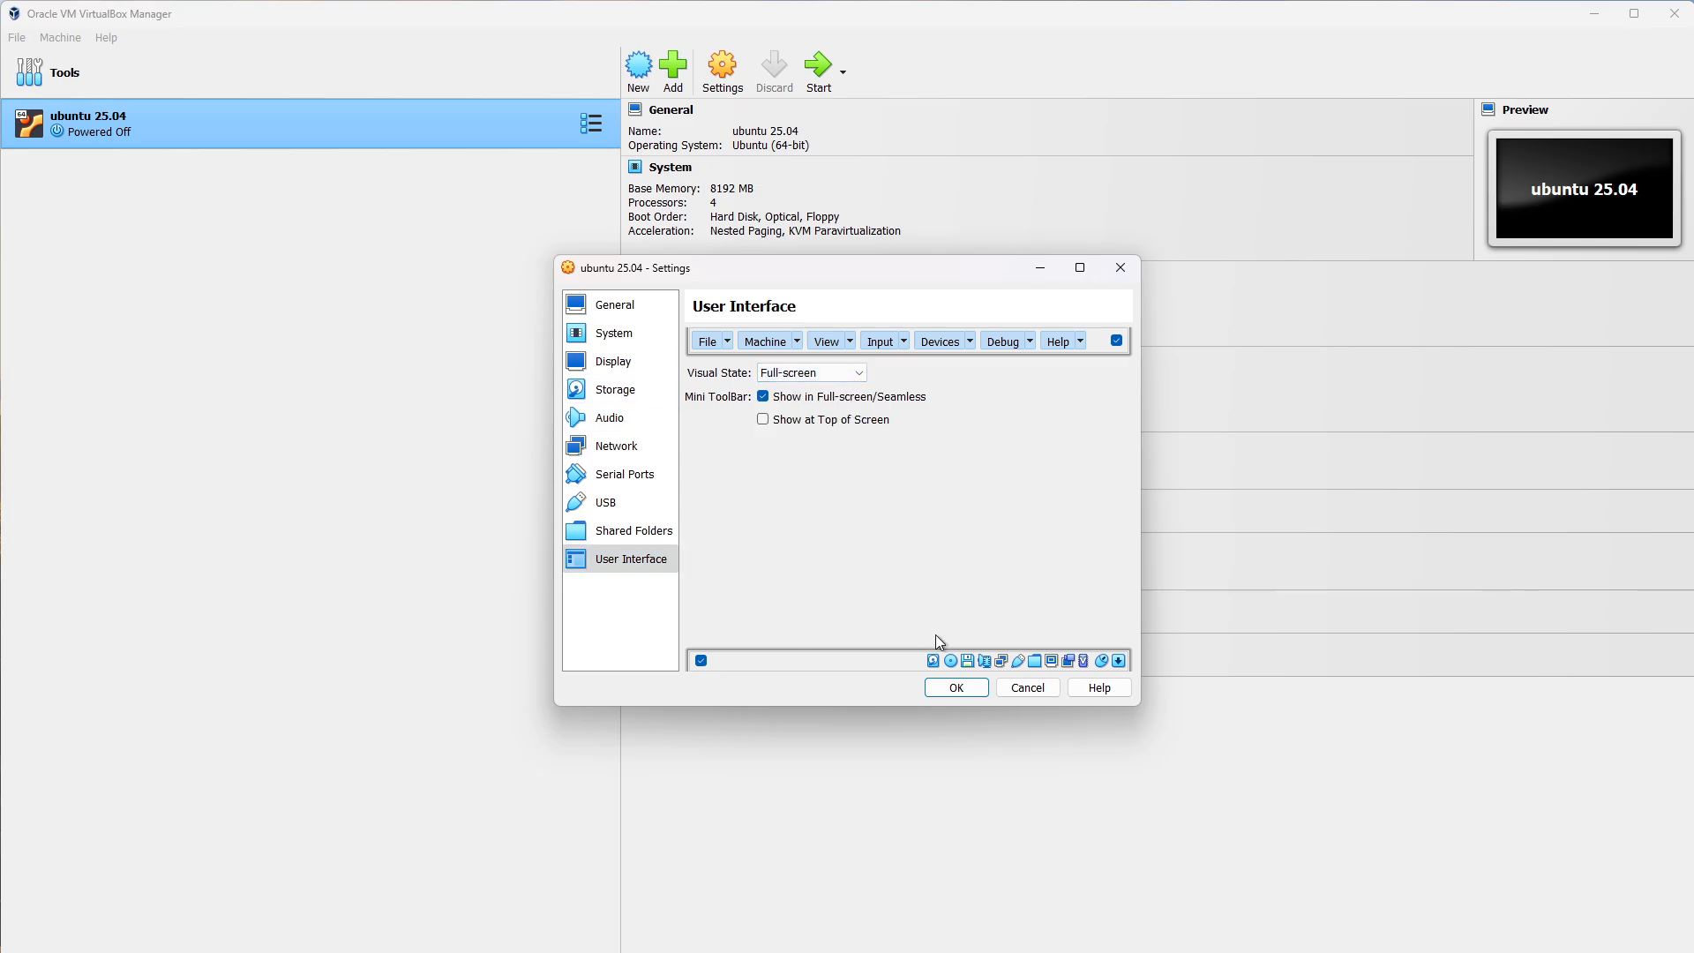
{"action": "left_click", "coordinate": [956, 689]}
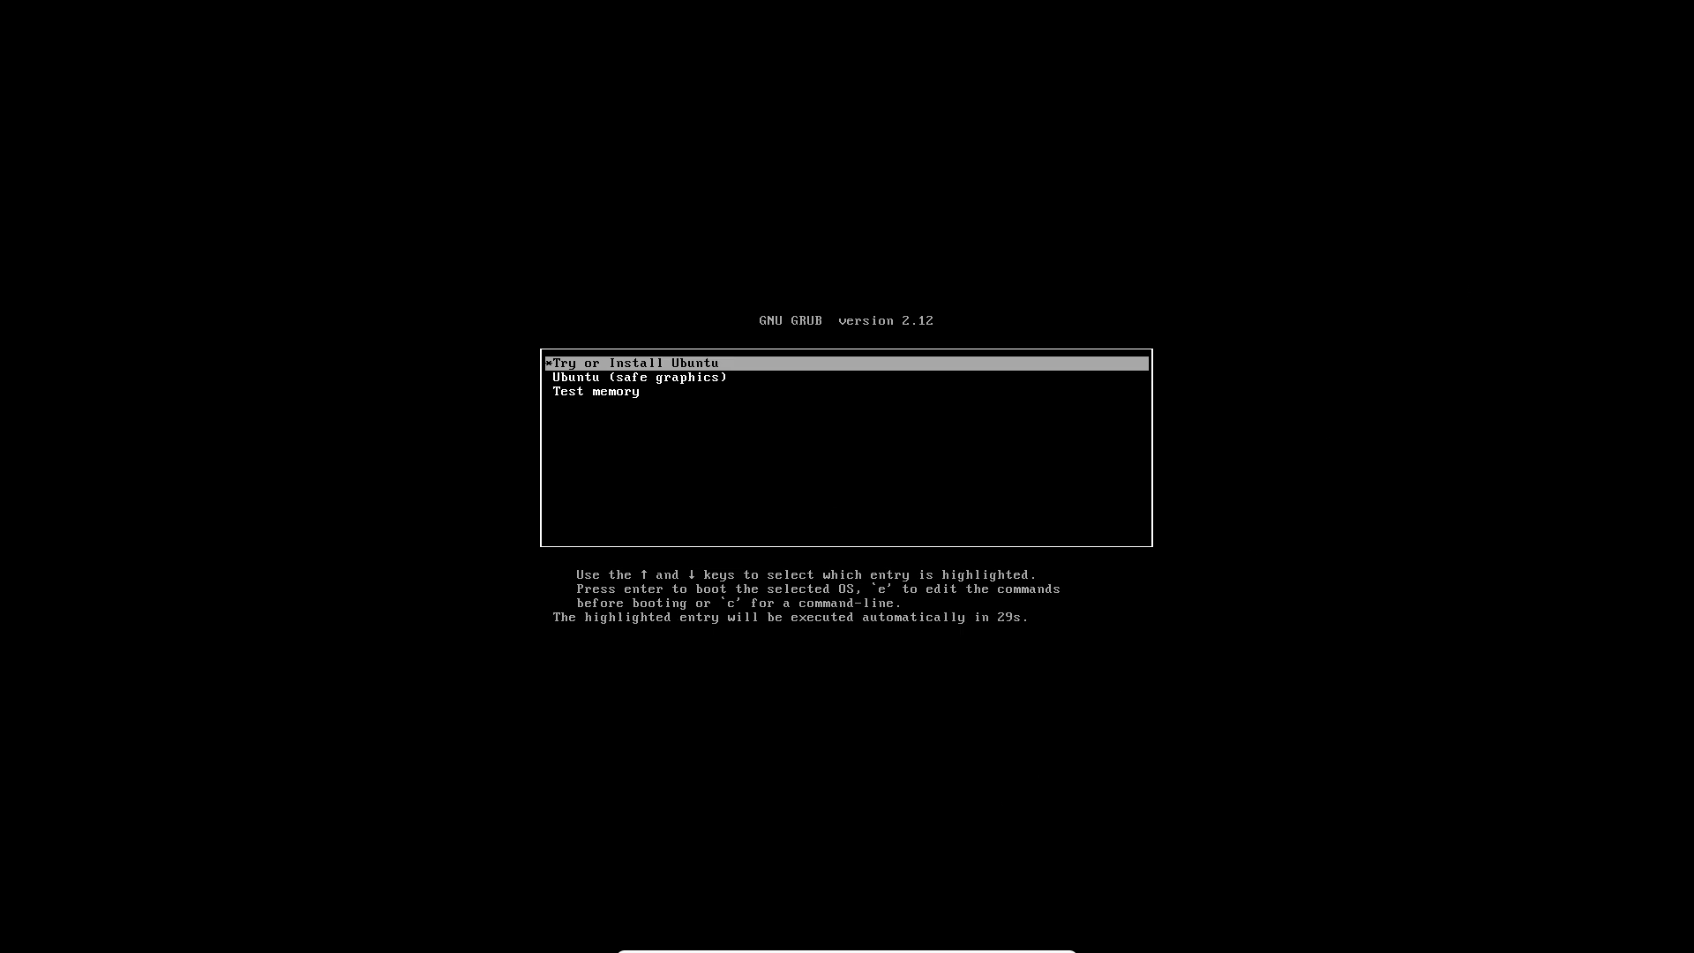
Boot the 'Try or Install Ubuntu' entry from the GRUB menu.
{"action": "key", "text": "Down"}
{"action": "key", "text": "Down"}
{"action": "key", "text": "Up"}
{"action": "key", "text": "Up"}
{"action": "key", "text": "Return"}
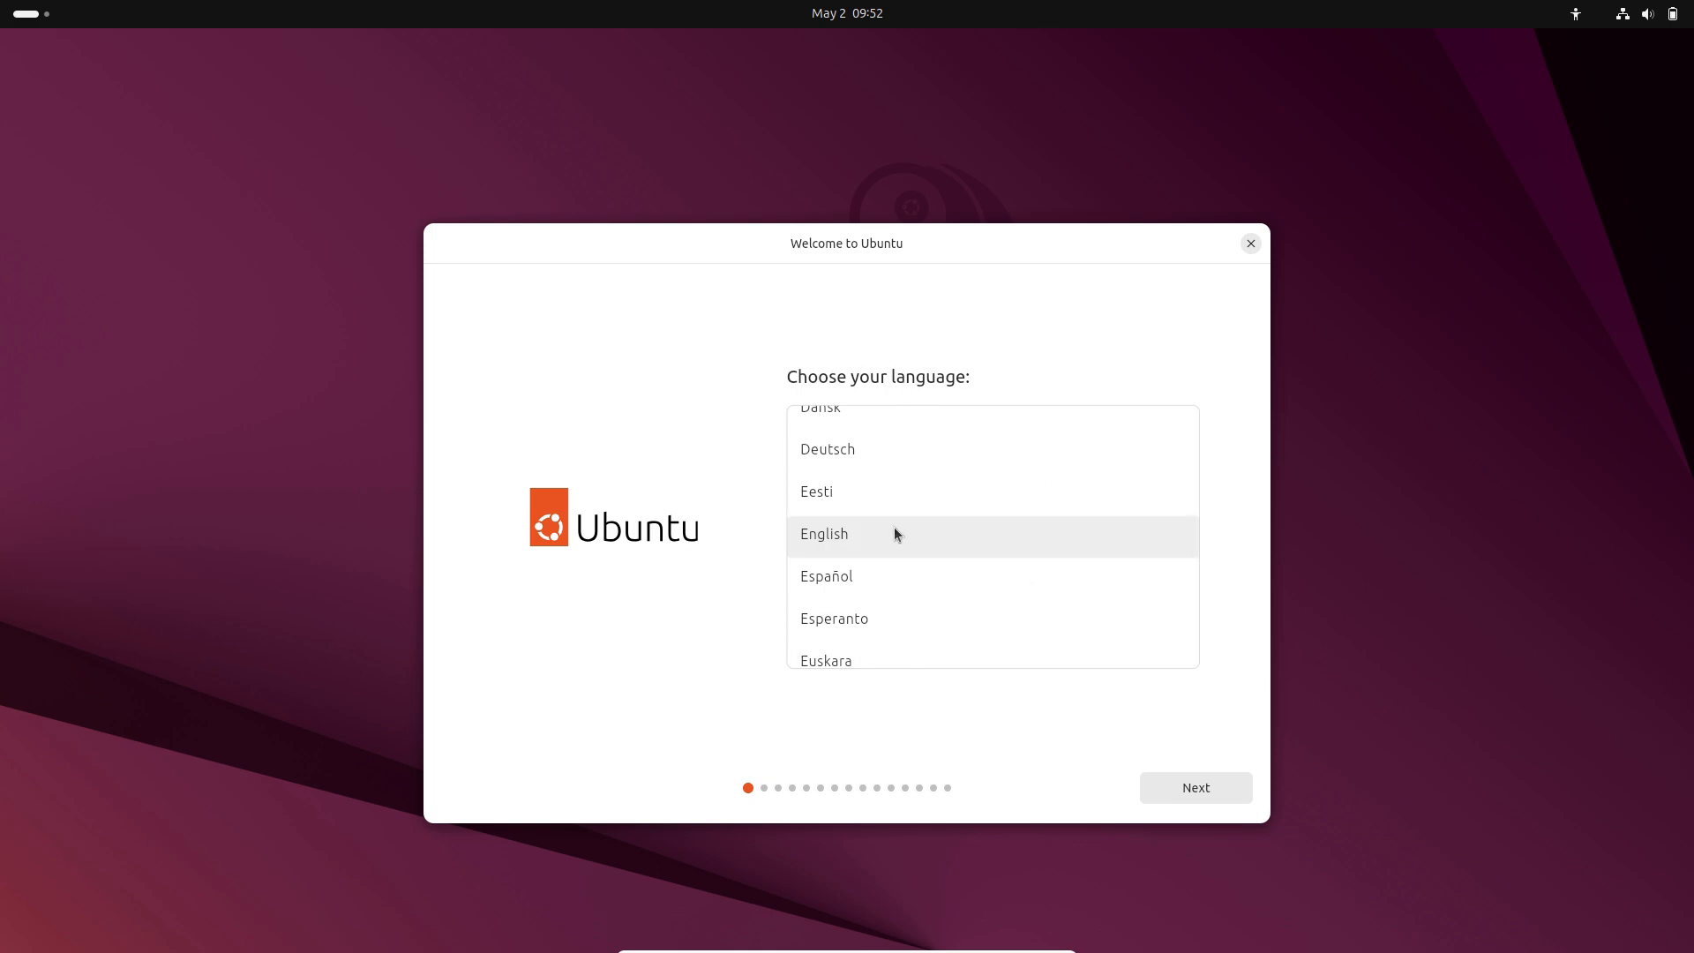
Keep English as the installer language and continue.
{"action": "scroll", "coordinate": [1193, 438], "scroll_direction": "up", "scroll_amount": 5}
{"action": "scroll", "coordinate": [1195, 427], "scroll_direction": "down", "scroll_amount": 20}
{"action": "left_click_drag", "start_coordinate": [1192, 648], "coordinate": [1193, 452]}
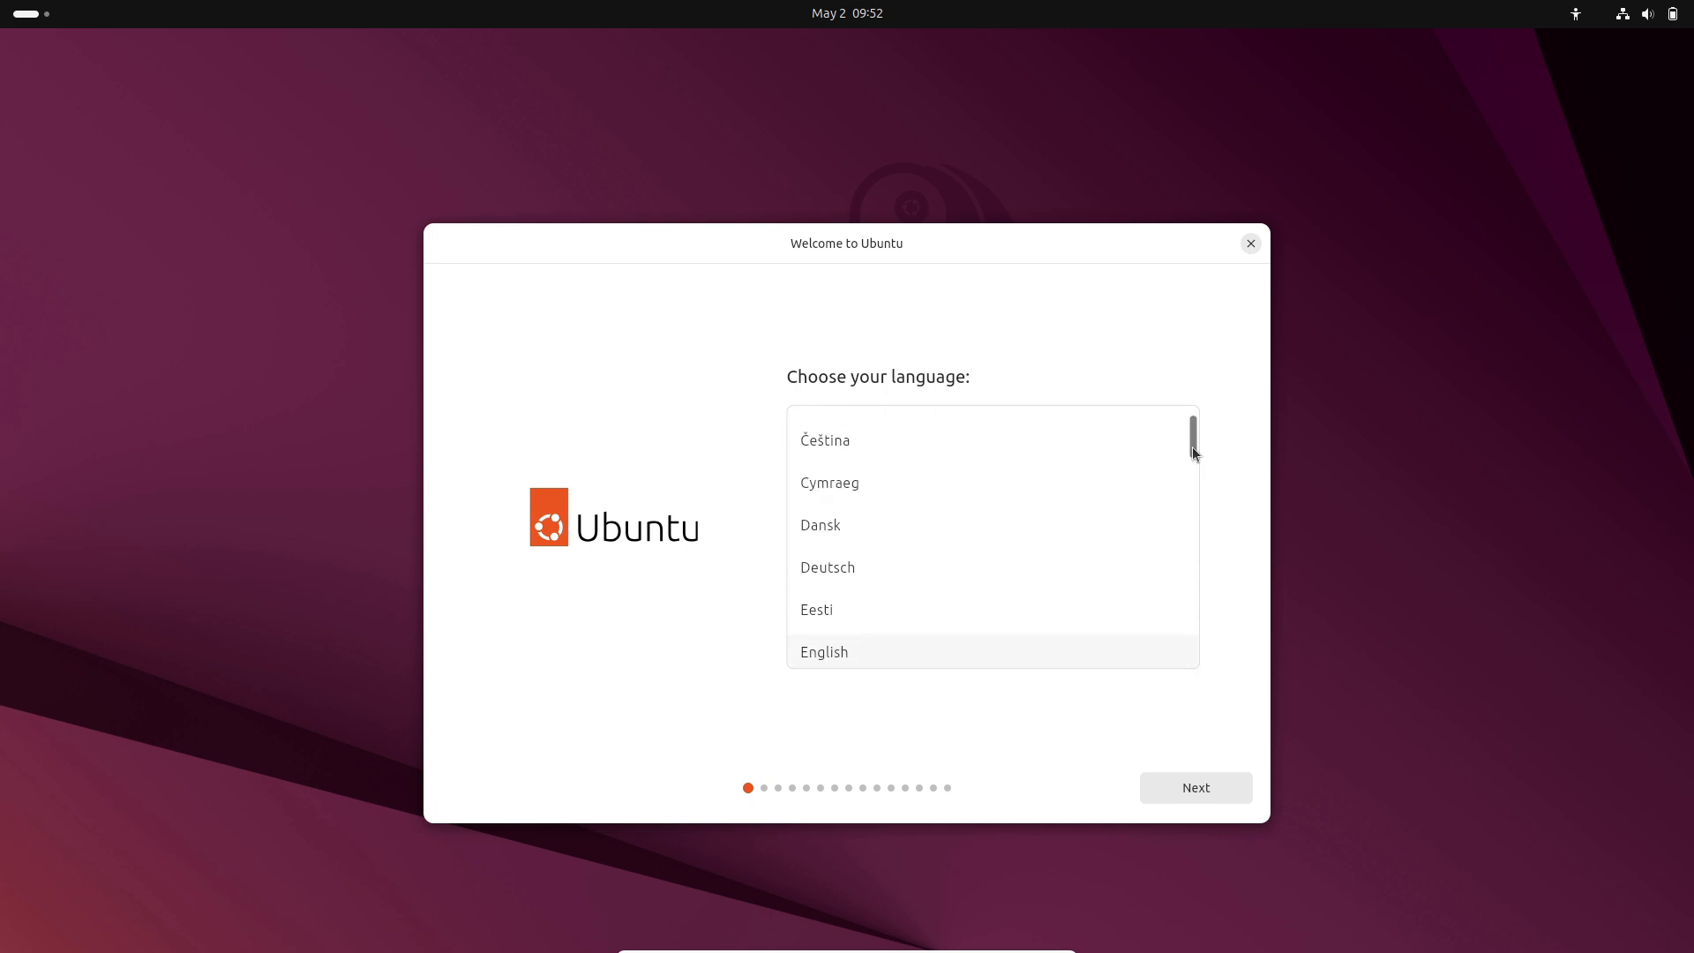
{"action": "scroll", "coordinate": [1193, 452], "scroll_direction": "down", "scroll_amount": 1}
{"action": "left_click", "coordinate": [1196, 788]}
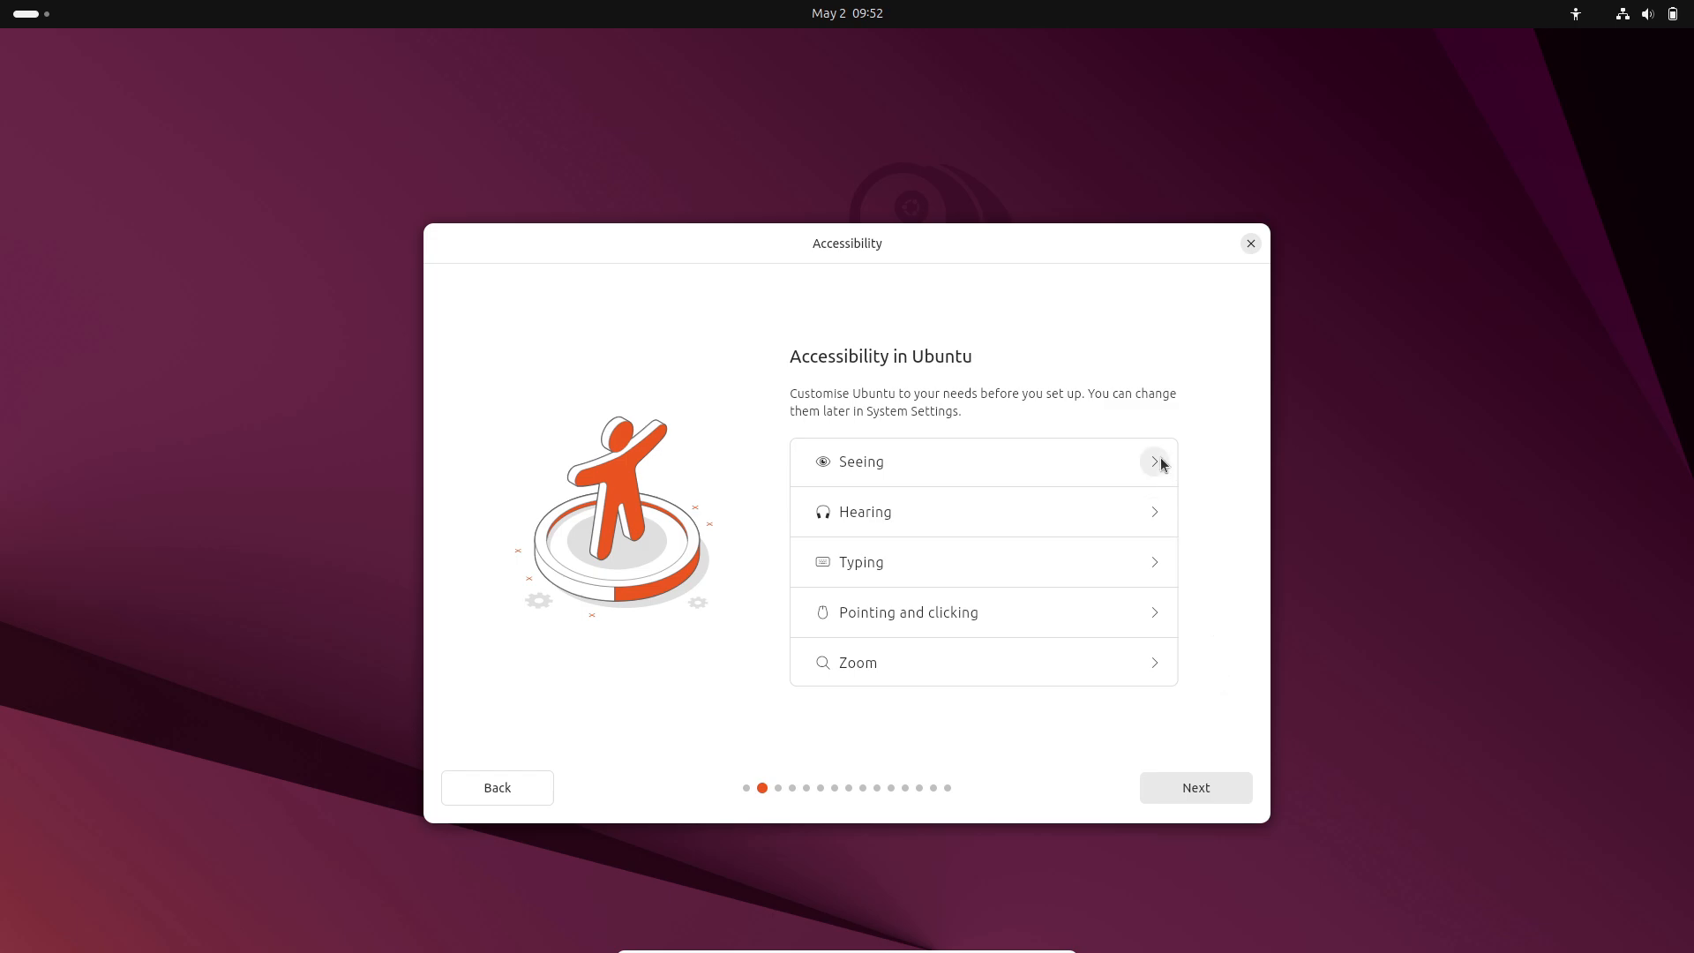
Review the Seeing, Hearing, Typing, Pointing and Zoom accessibility options, then continue.
{"action": "left_click", "coordinate": [1161, 464]}
{"action": "left_click", "coordinate": [1159, 661]}
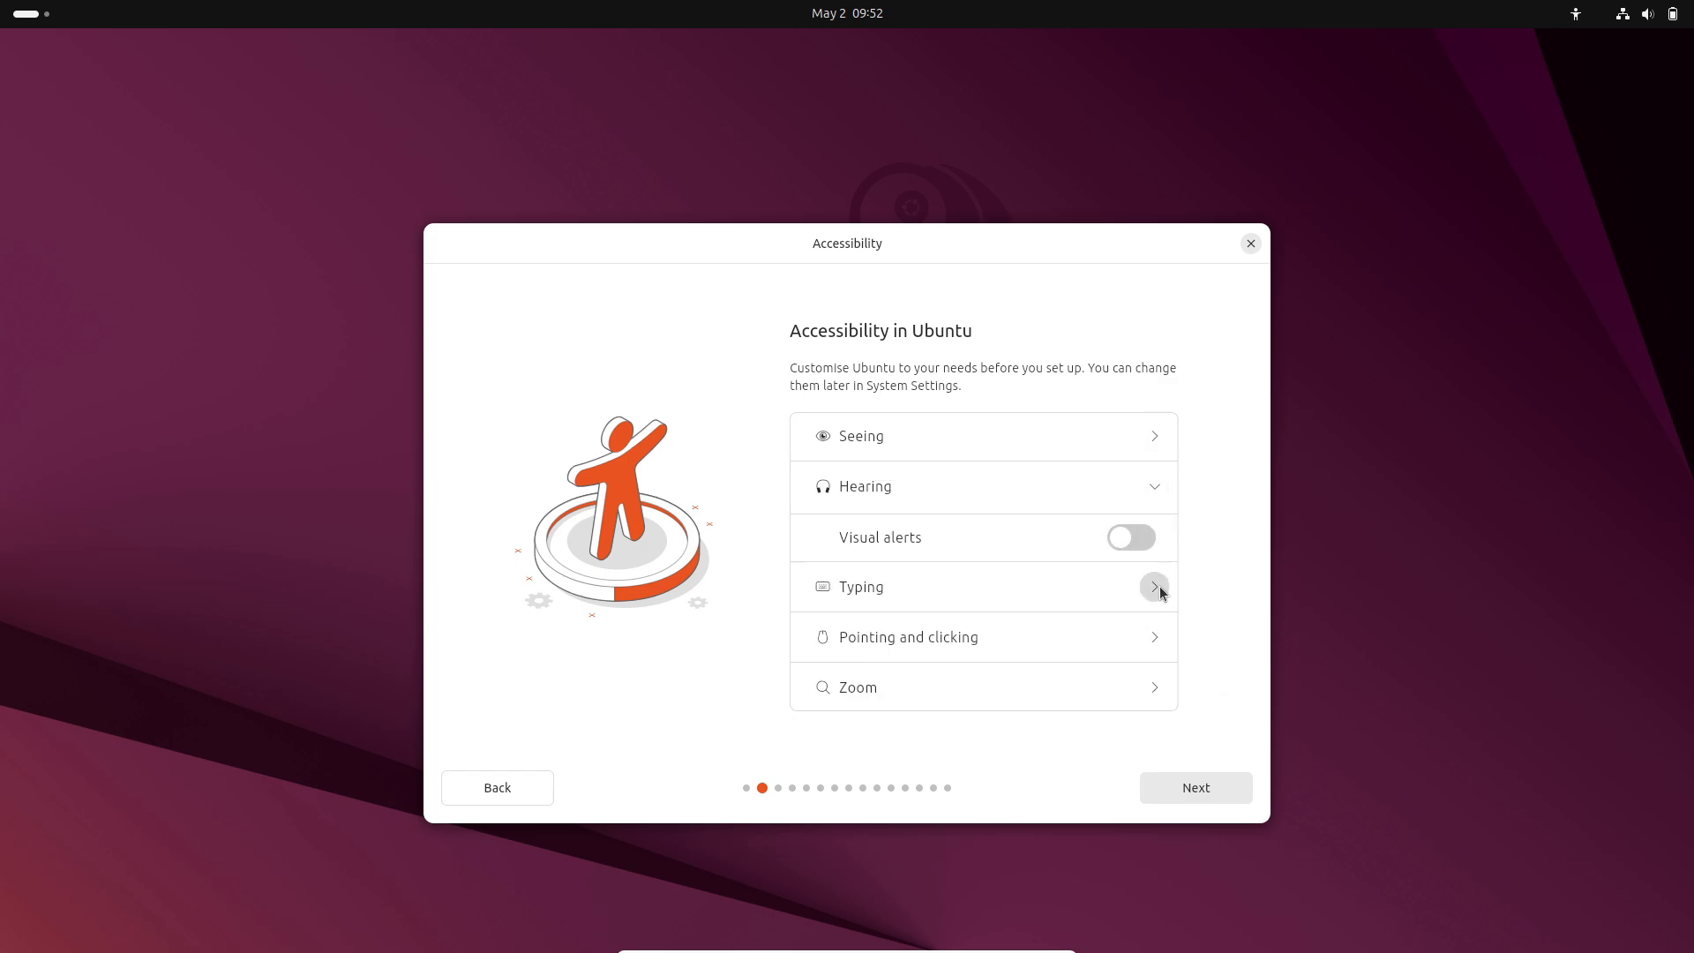
{"action": "left_click", "coordinate": [1156, 588]}
{"action": "left_click", "coordinate": [1155, 677]}
{"action": "left_click", "coordinate": [1156, 688]}
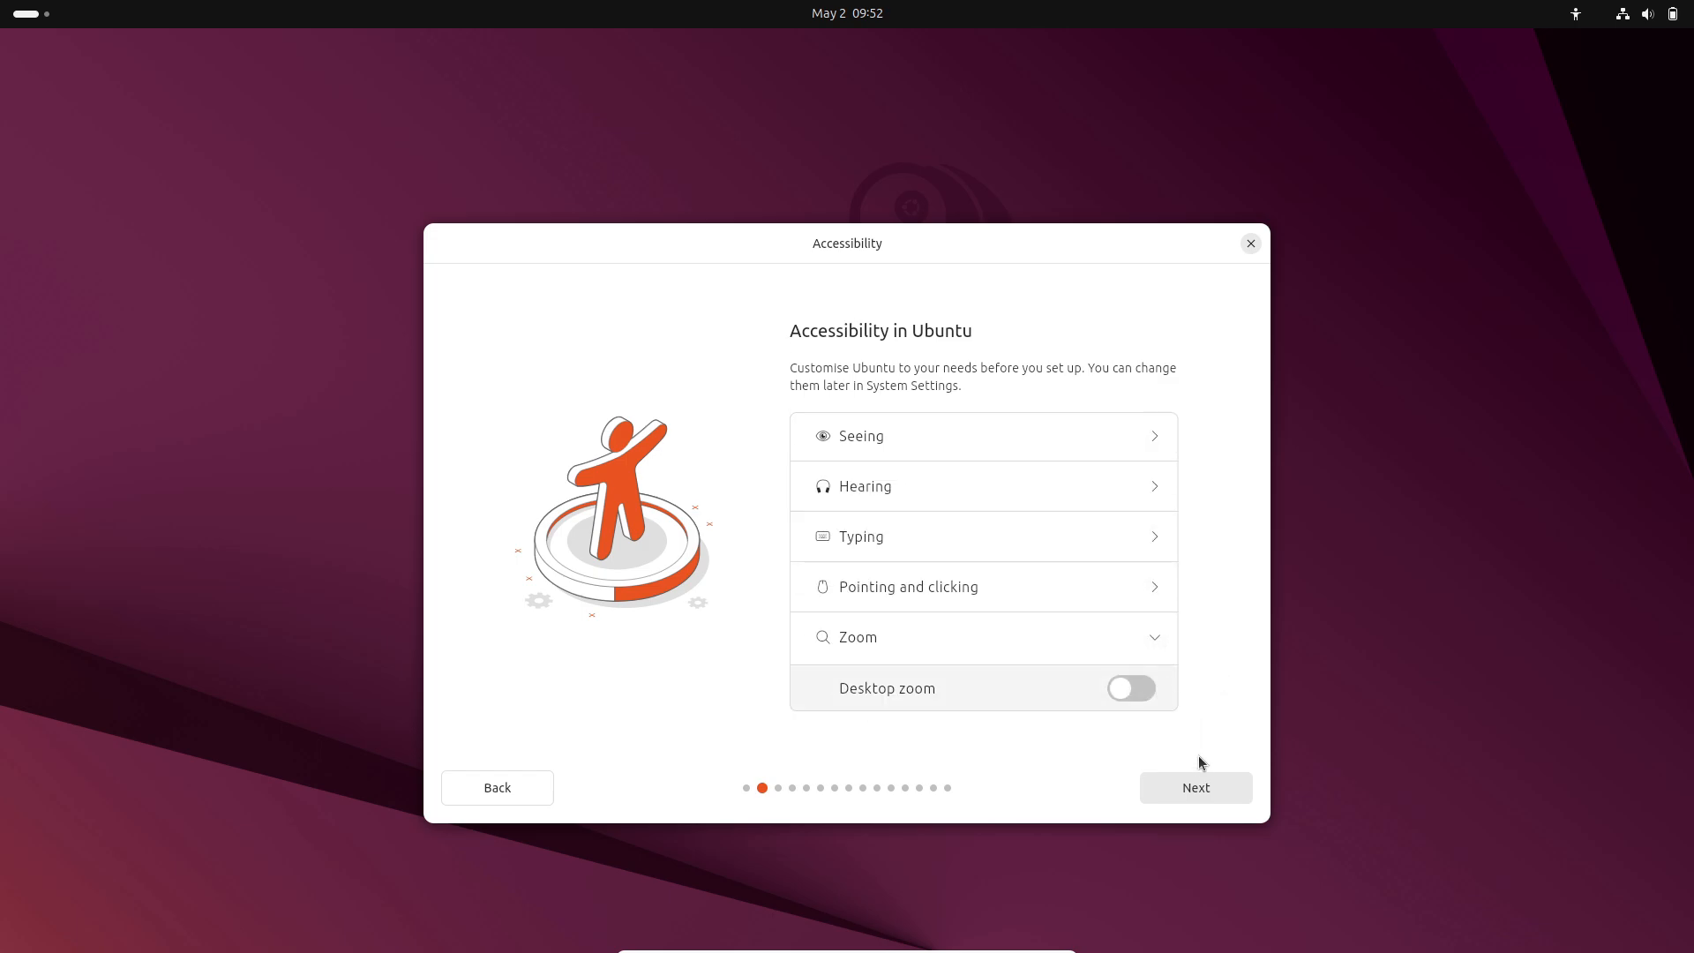
{"action": "left_click", "coordinate": [1196, 787]}
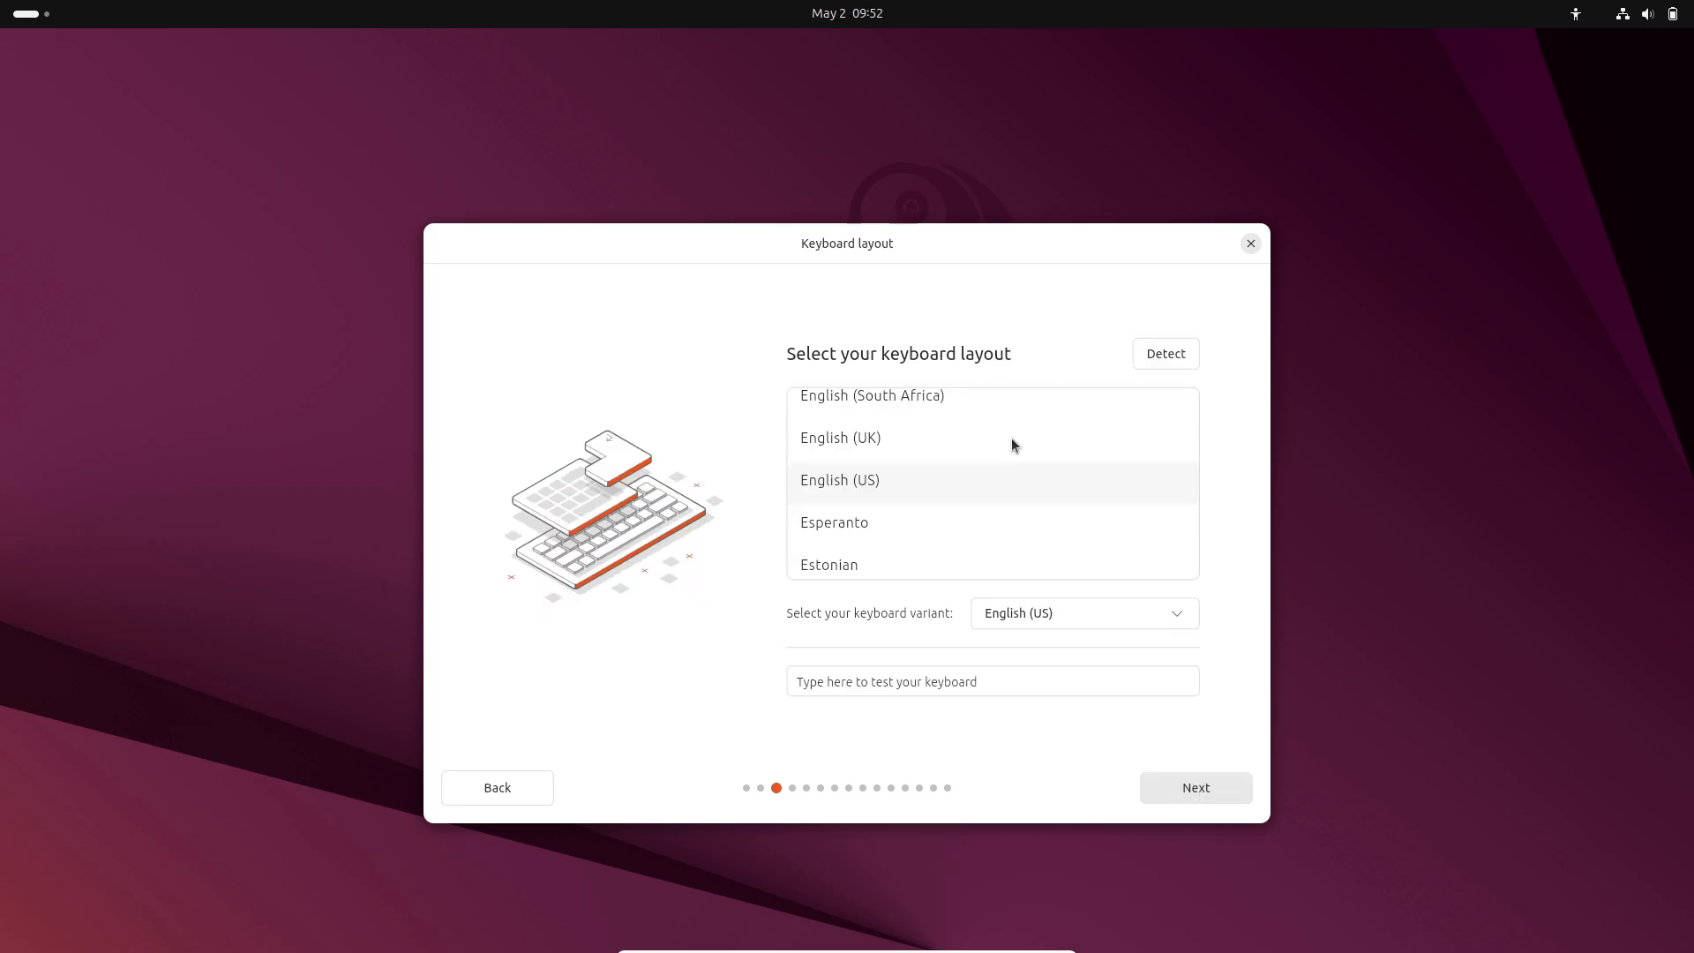
Keep the English (US) keyboard and wired connection, reaching the Try or install Ubuntu page.
{"action": "left_click", "coordinate": [1085, 615]}
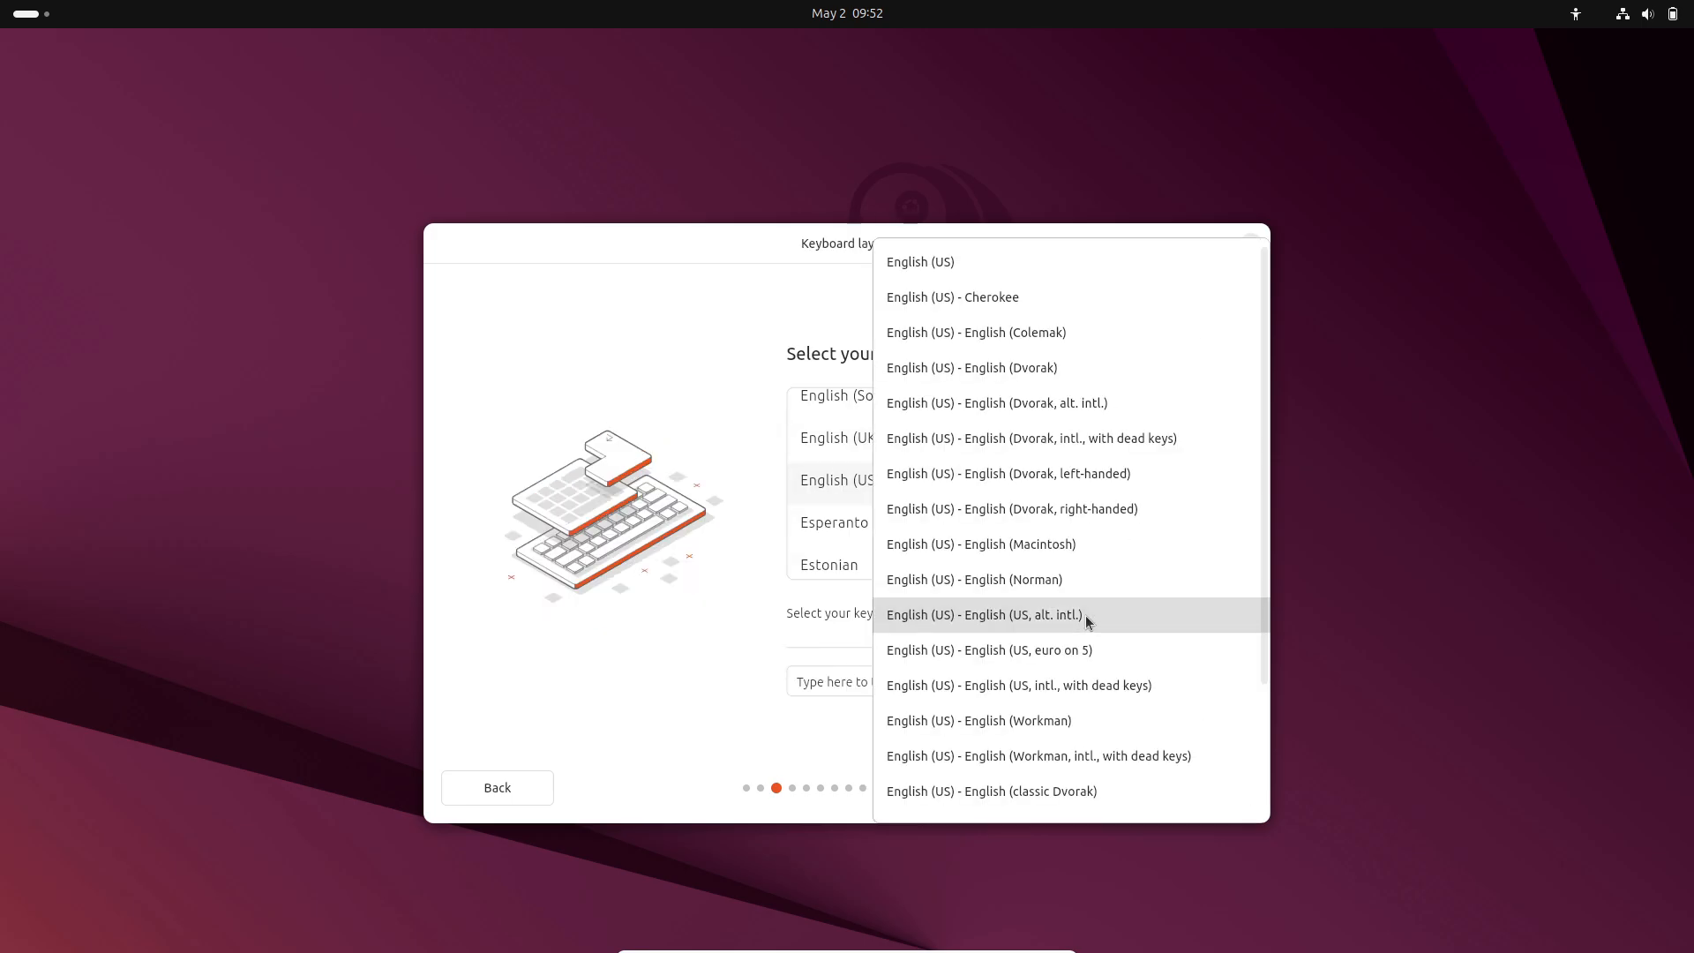
{"action": "left_click", "coordinate": [669, 598]}
{"action": "left_click", "coordinate": [977, 679]}
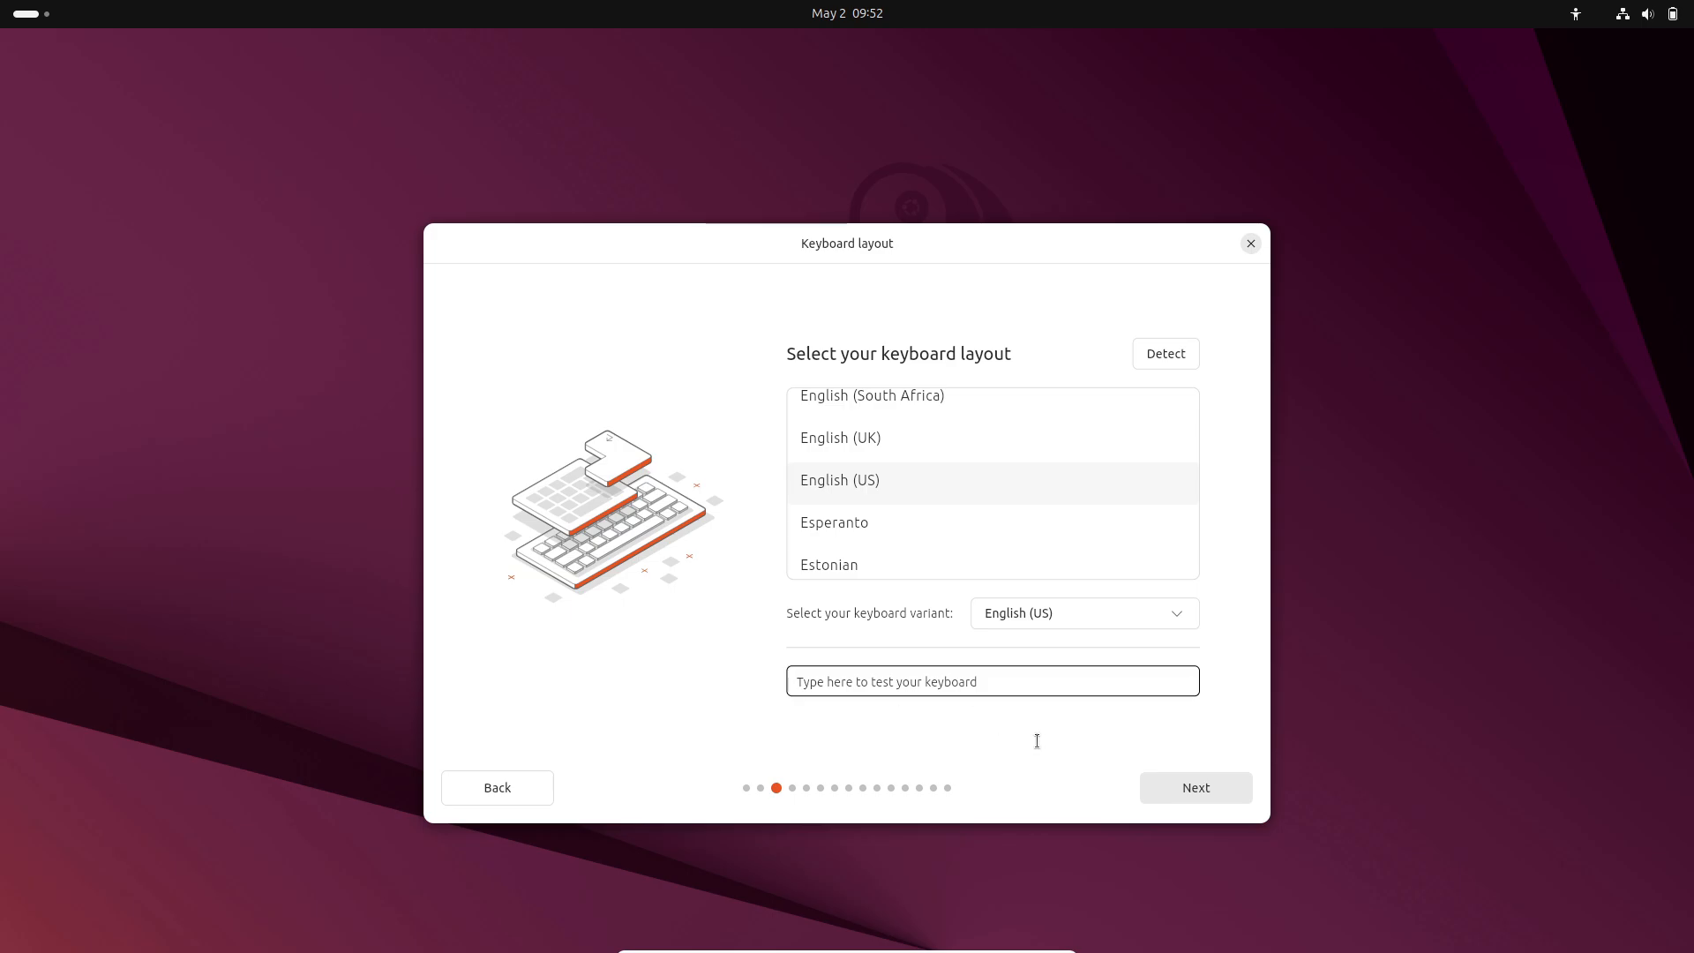
{"action": "left_click", "coordinate": [1179, 787]}
{"action": "left_click", "coordinate": [877, 608]}
{"action": "left_click", "coordinate": [877, 534]}
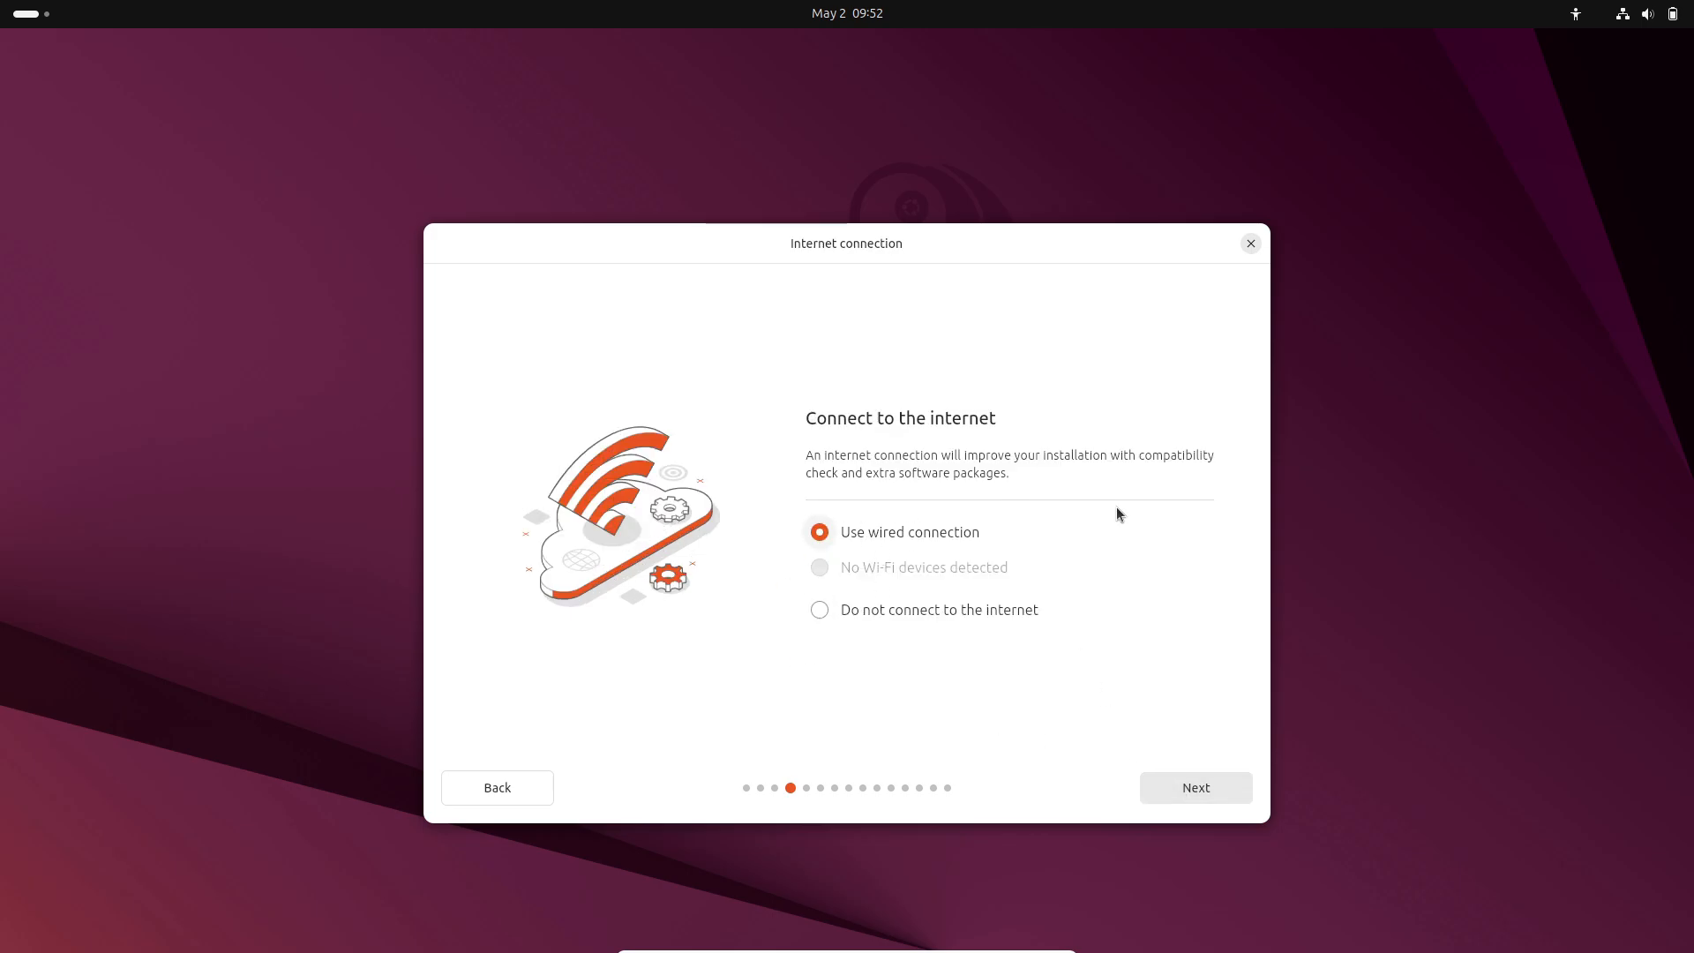
{"action": "left_click", "coordinate": [1163, 784]}
{"action": "left_click", "coordinate": [963, 569]}
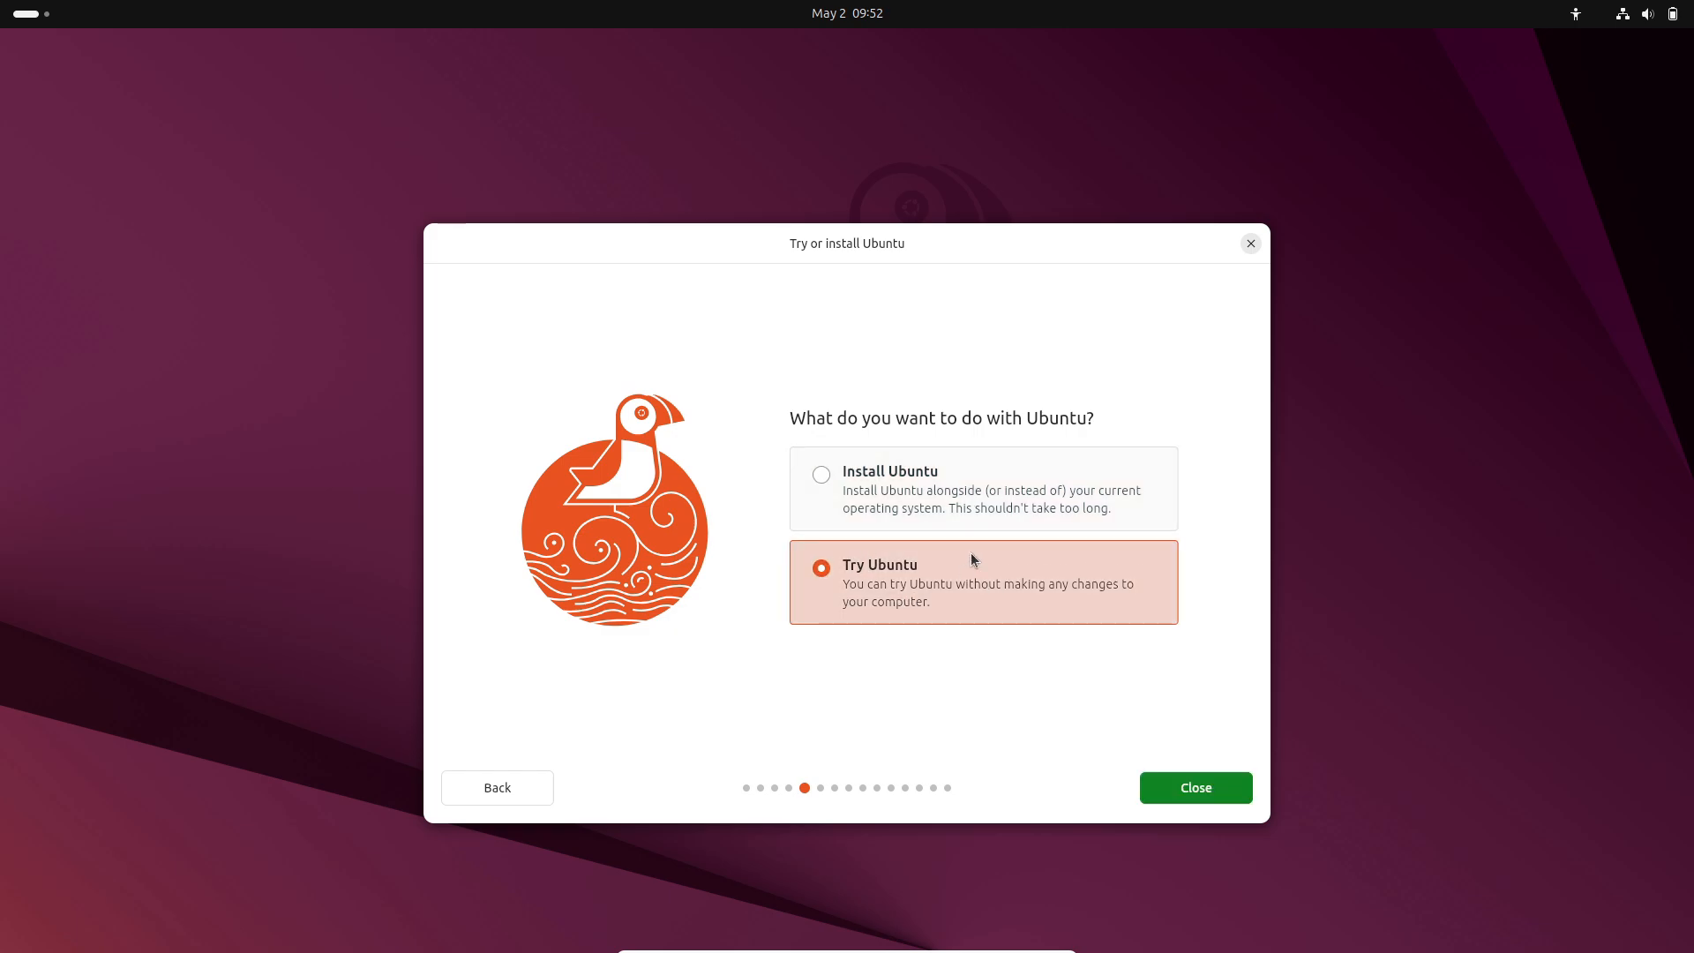
Choose Install Ubuntu with the Interactive installation type.
{"action": "left_click", "coordinate": [1046, 505]}
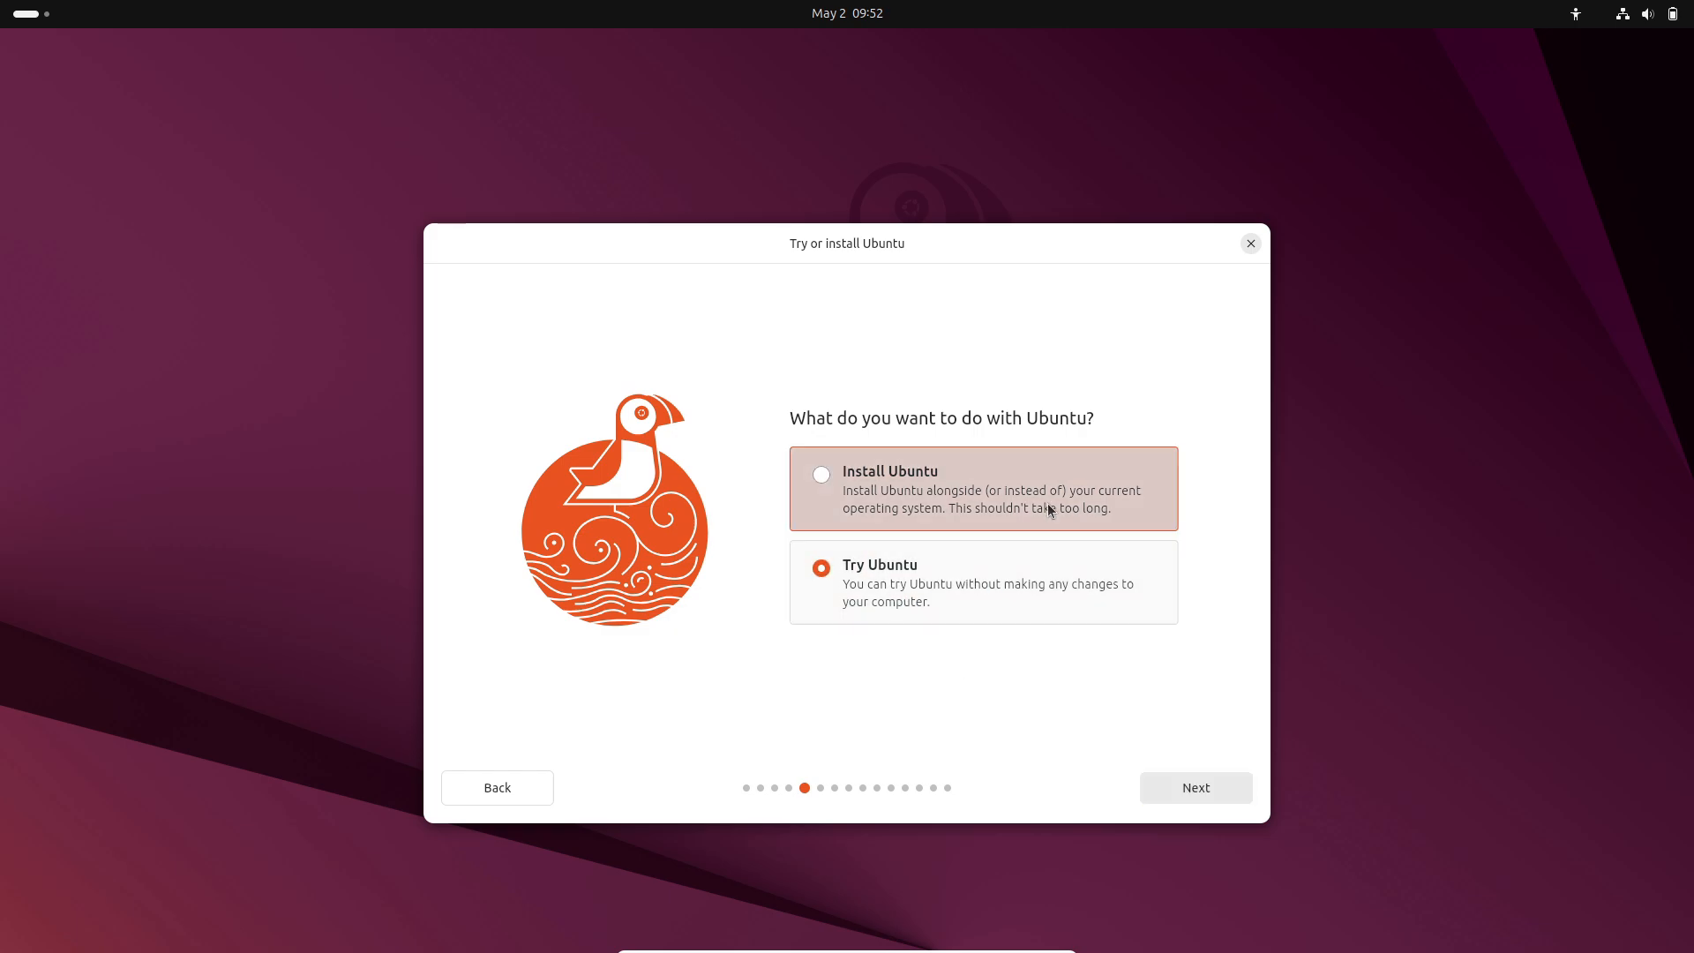
{"action": "left_click", "coordinate": [1210, 785]}
{"action": "left_click", "coordinate": [1105, 600]}
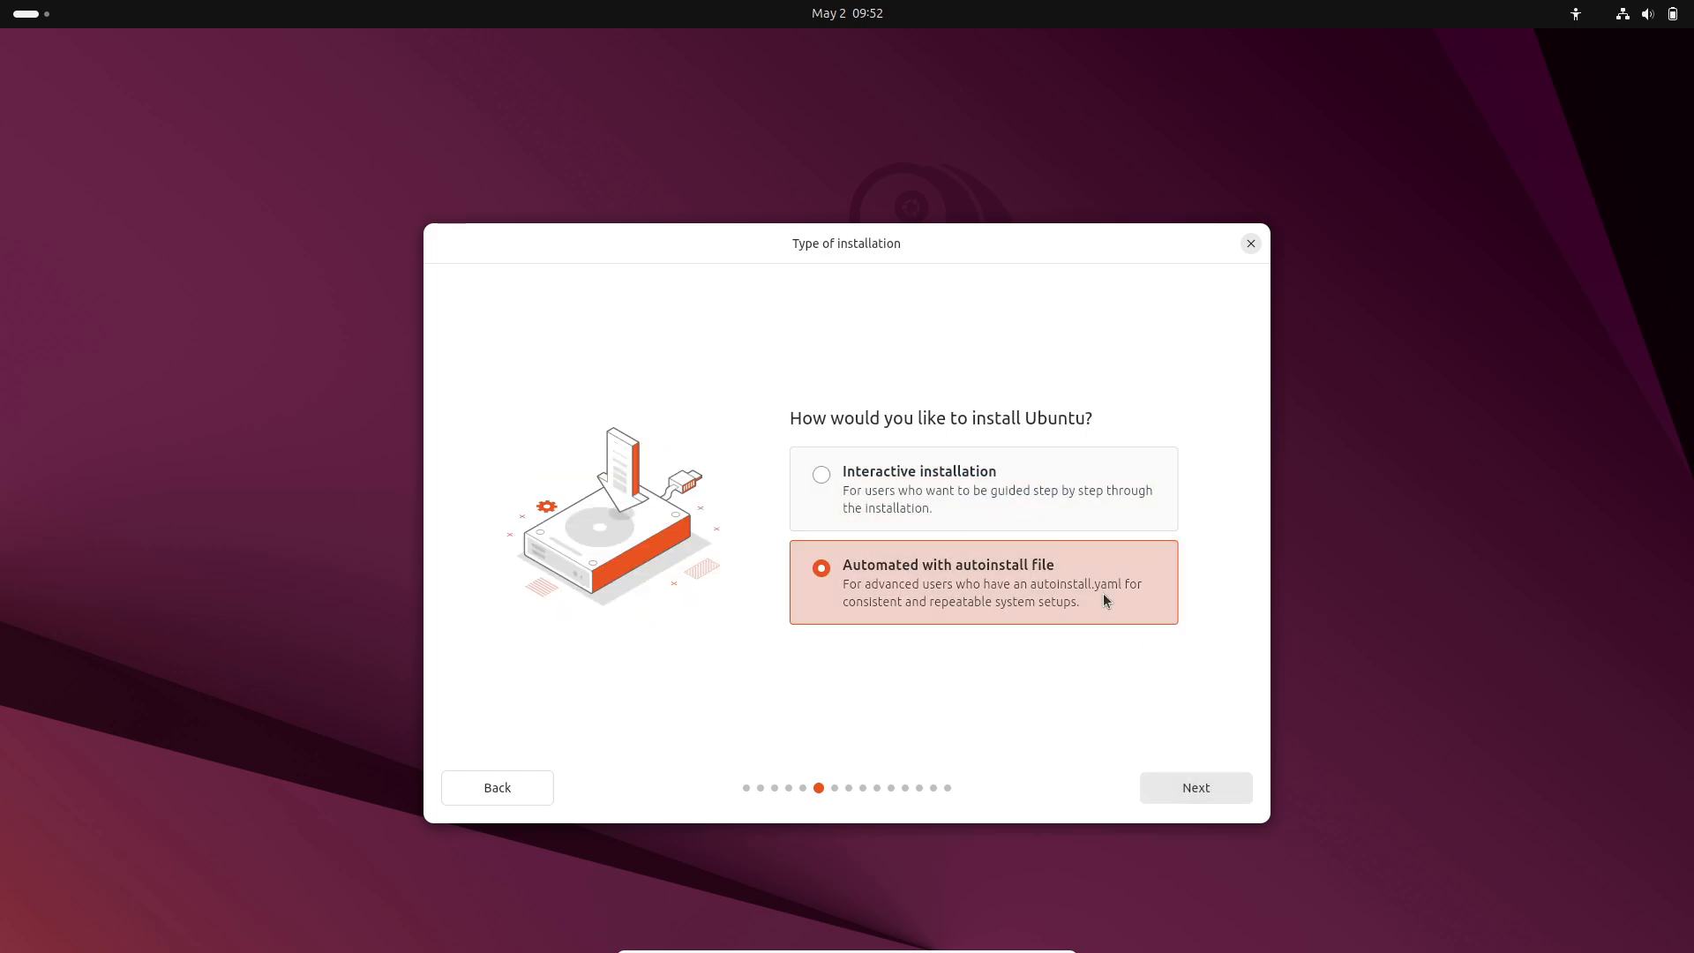
{"action": "left_click", "coordinate": [1074, 488]}
{"action": "left_click", "coordinate": [1165, 787]}
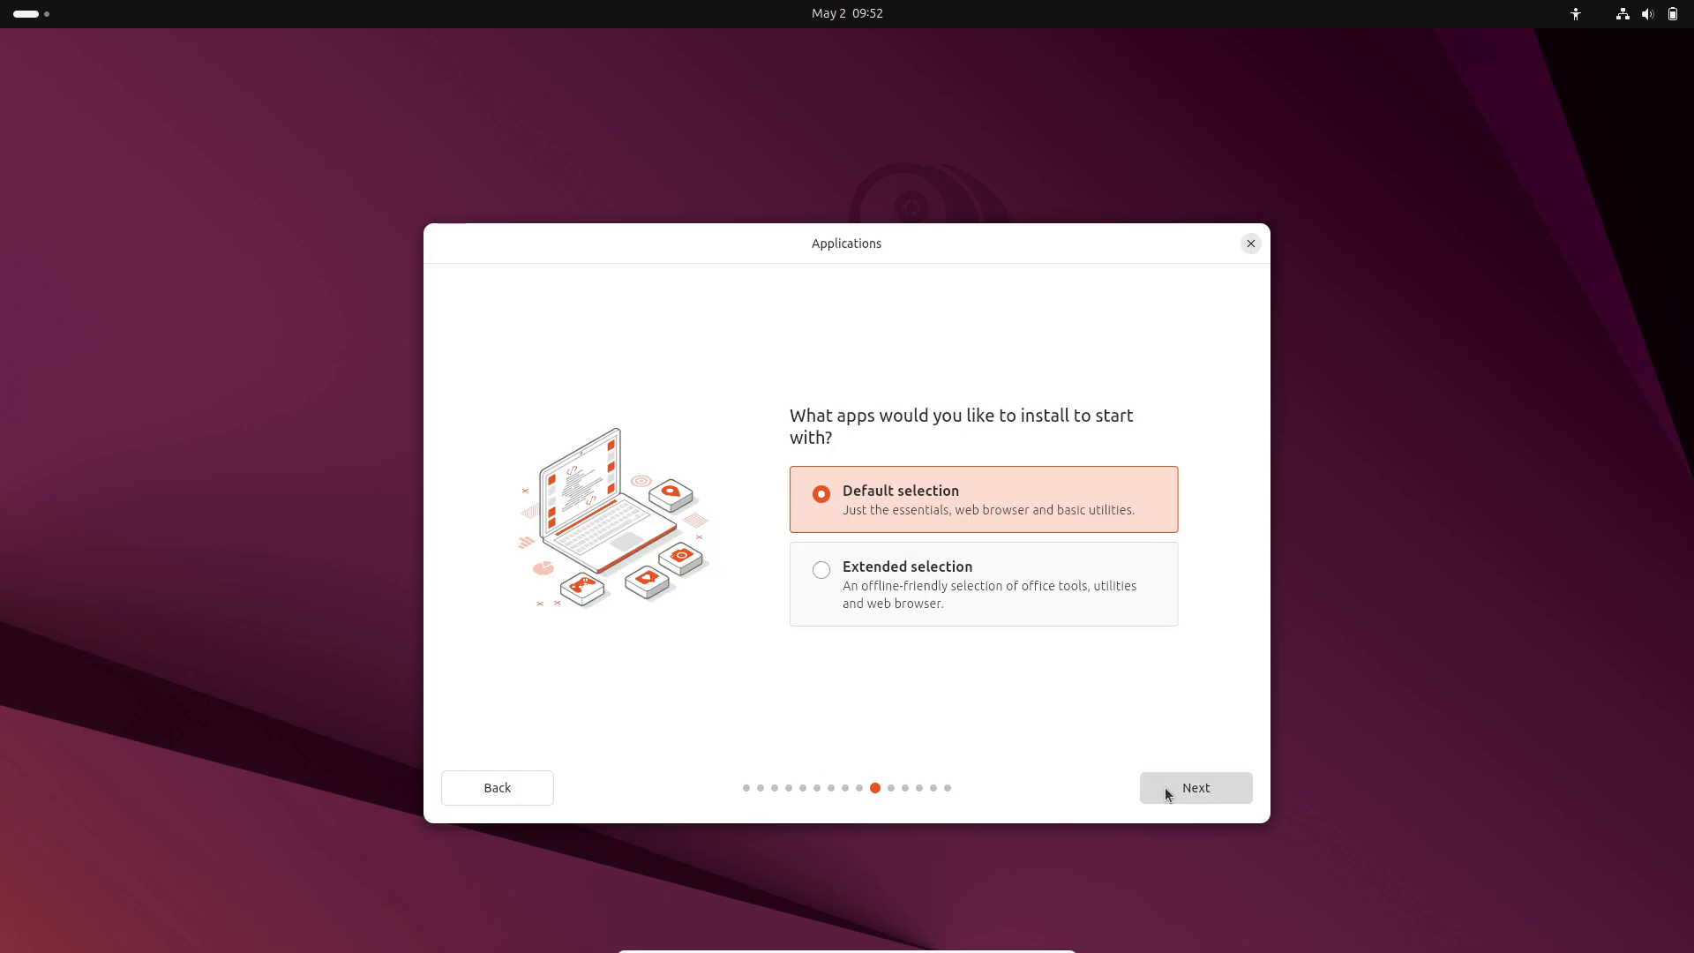
Pick the Extended selection of apps and include third-party graphics and Wi-Fi software.
{"action": "left_click", "coordinate": [1035, 586]}
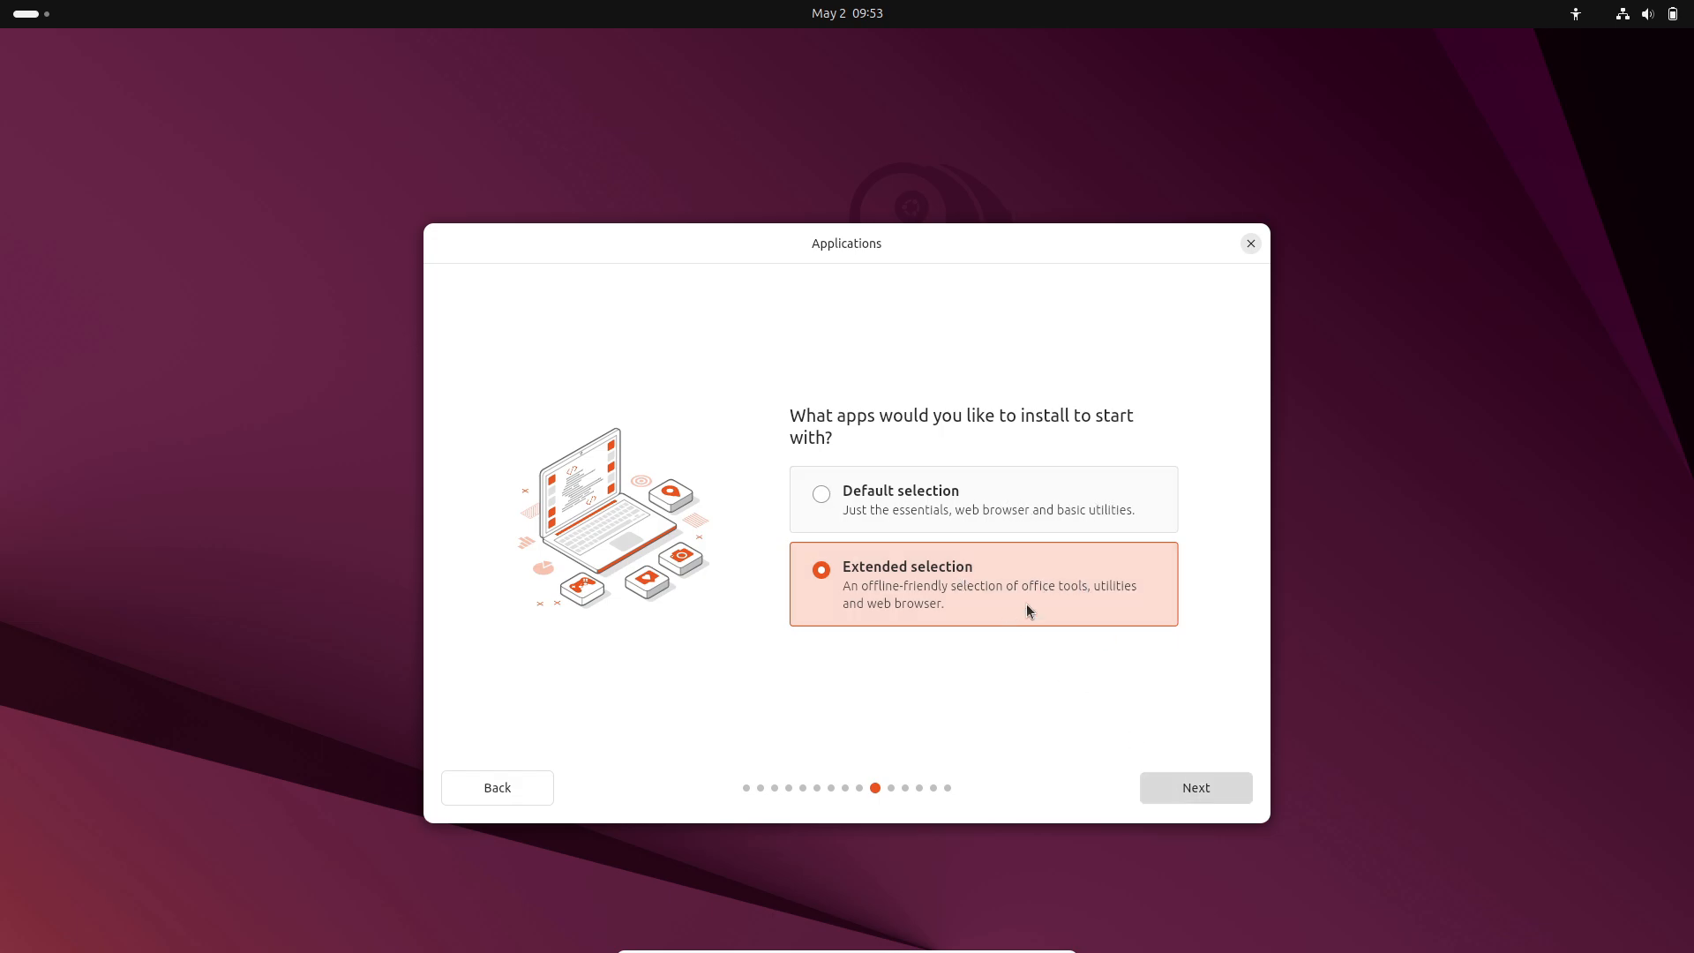
{"action": "left_click", "coordinate": [1019, 494]}
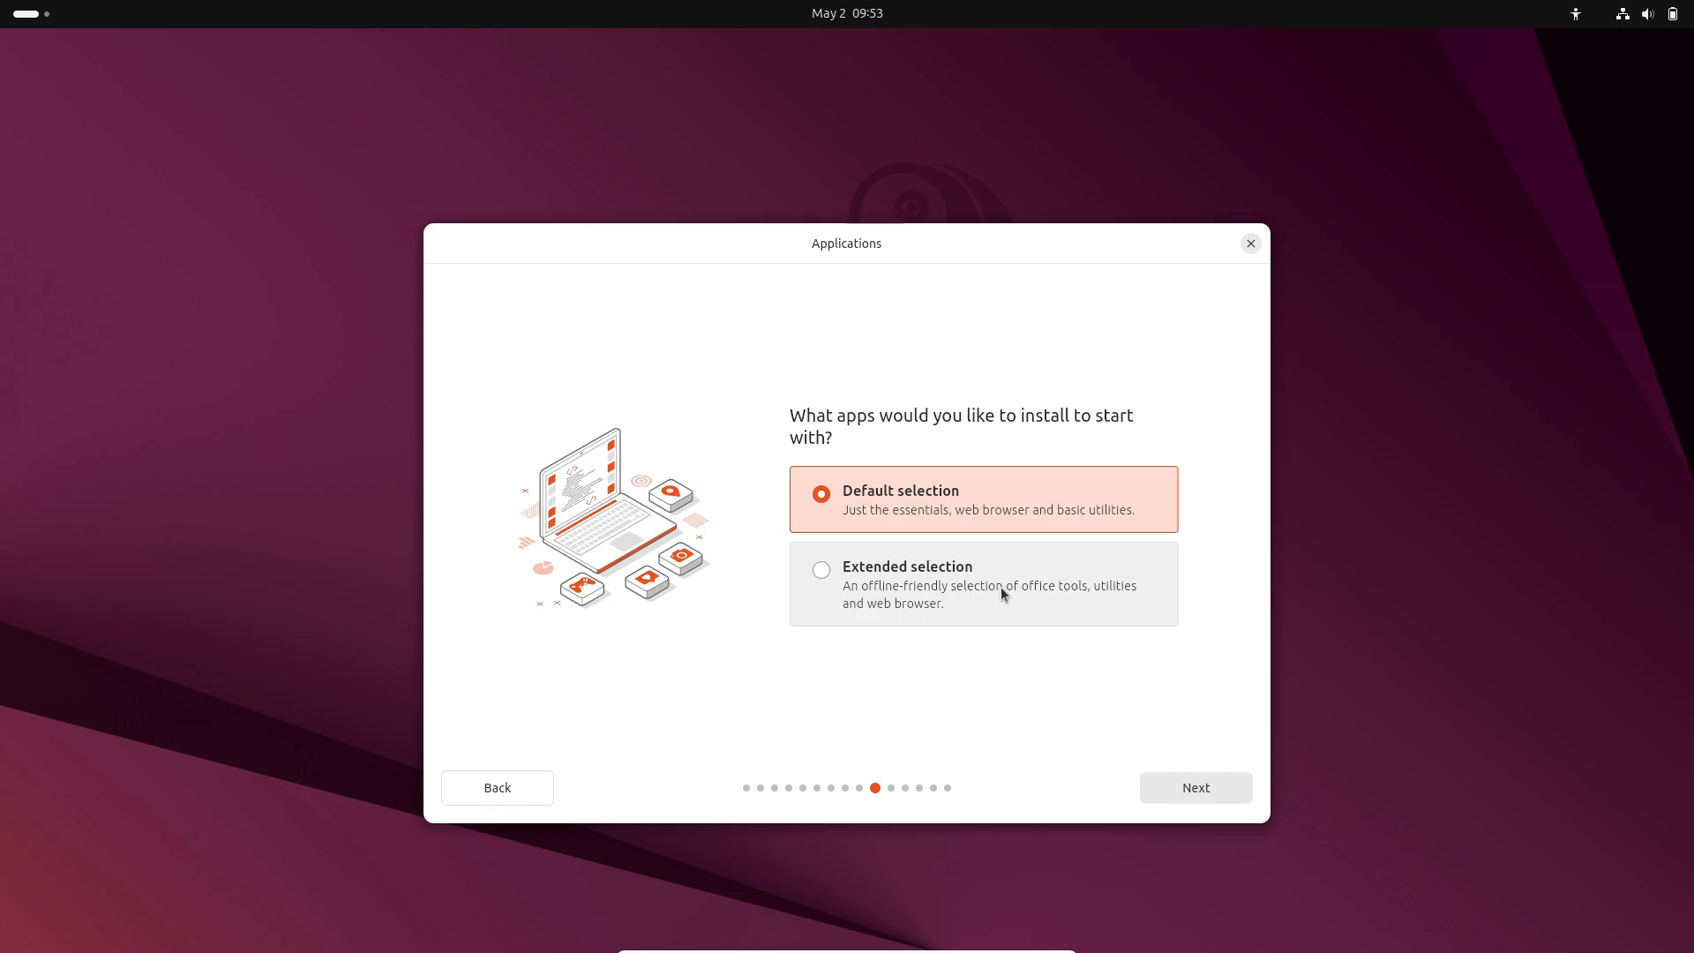
{"action": "left_click", "coordinate": [1024, 591]}
{"action": "left_click", "coordinate": [1196, 797]}
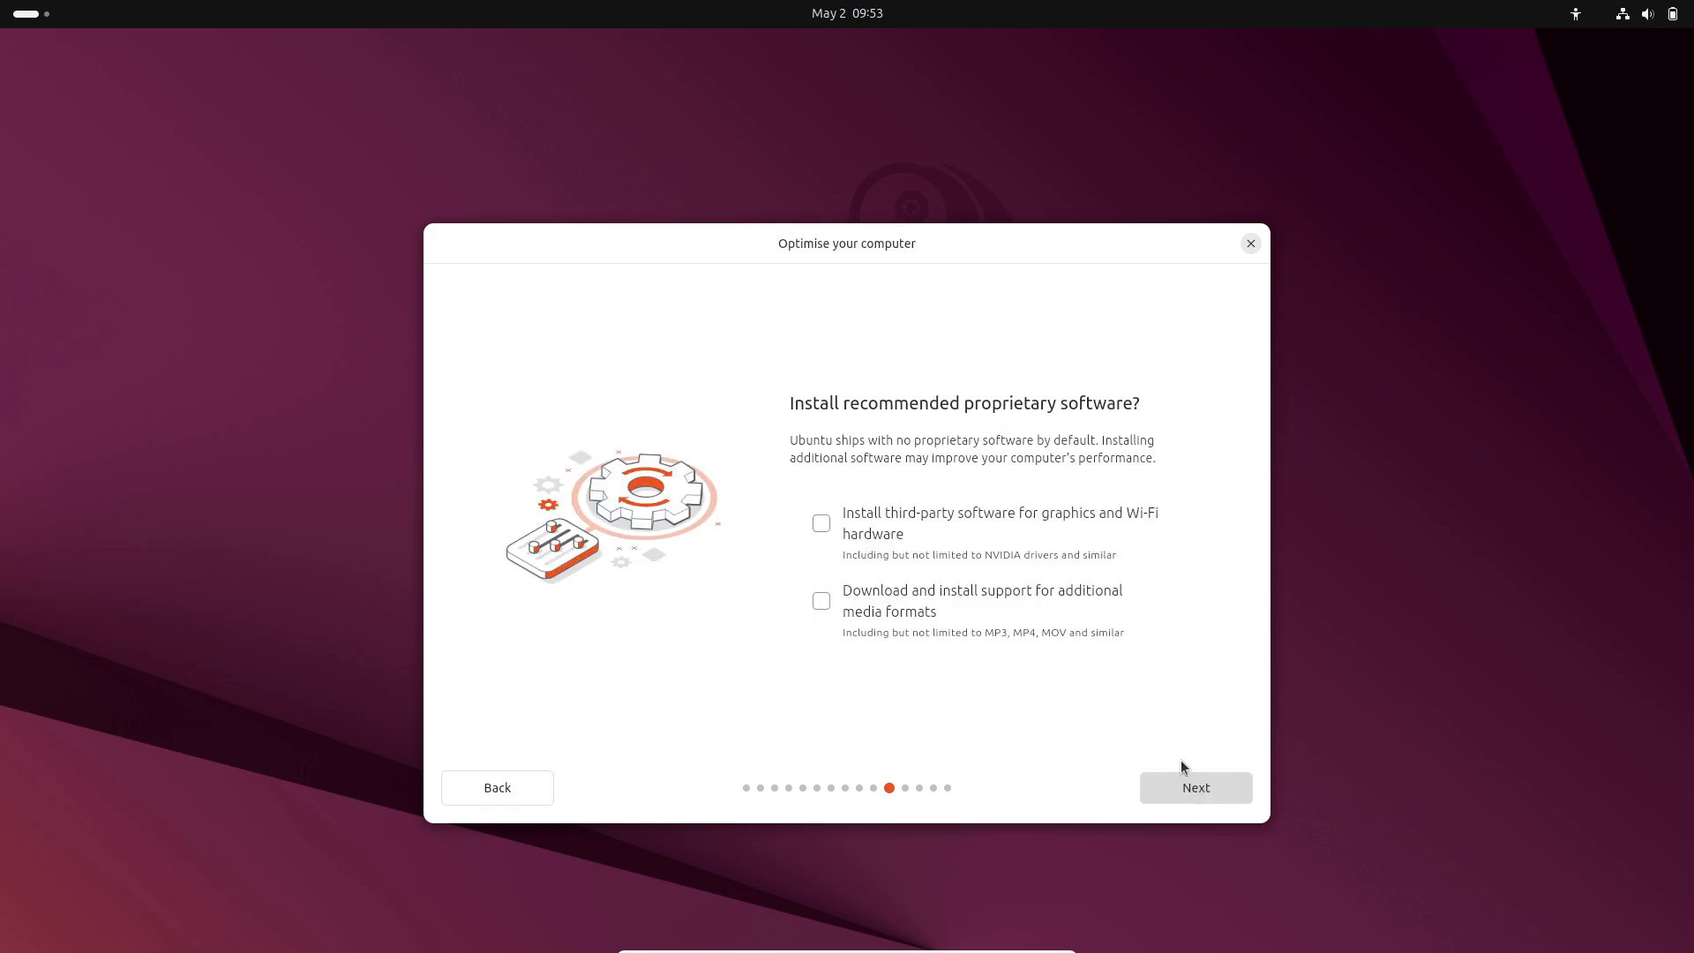
{"action": "left_click", "coordinate": [957, 526]}
Add media-format support and choose Erase disk and install Ubuntu.
{"action": "left_click", "coordinate": [900, 587]}
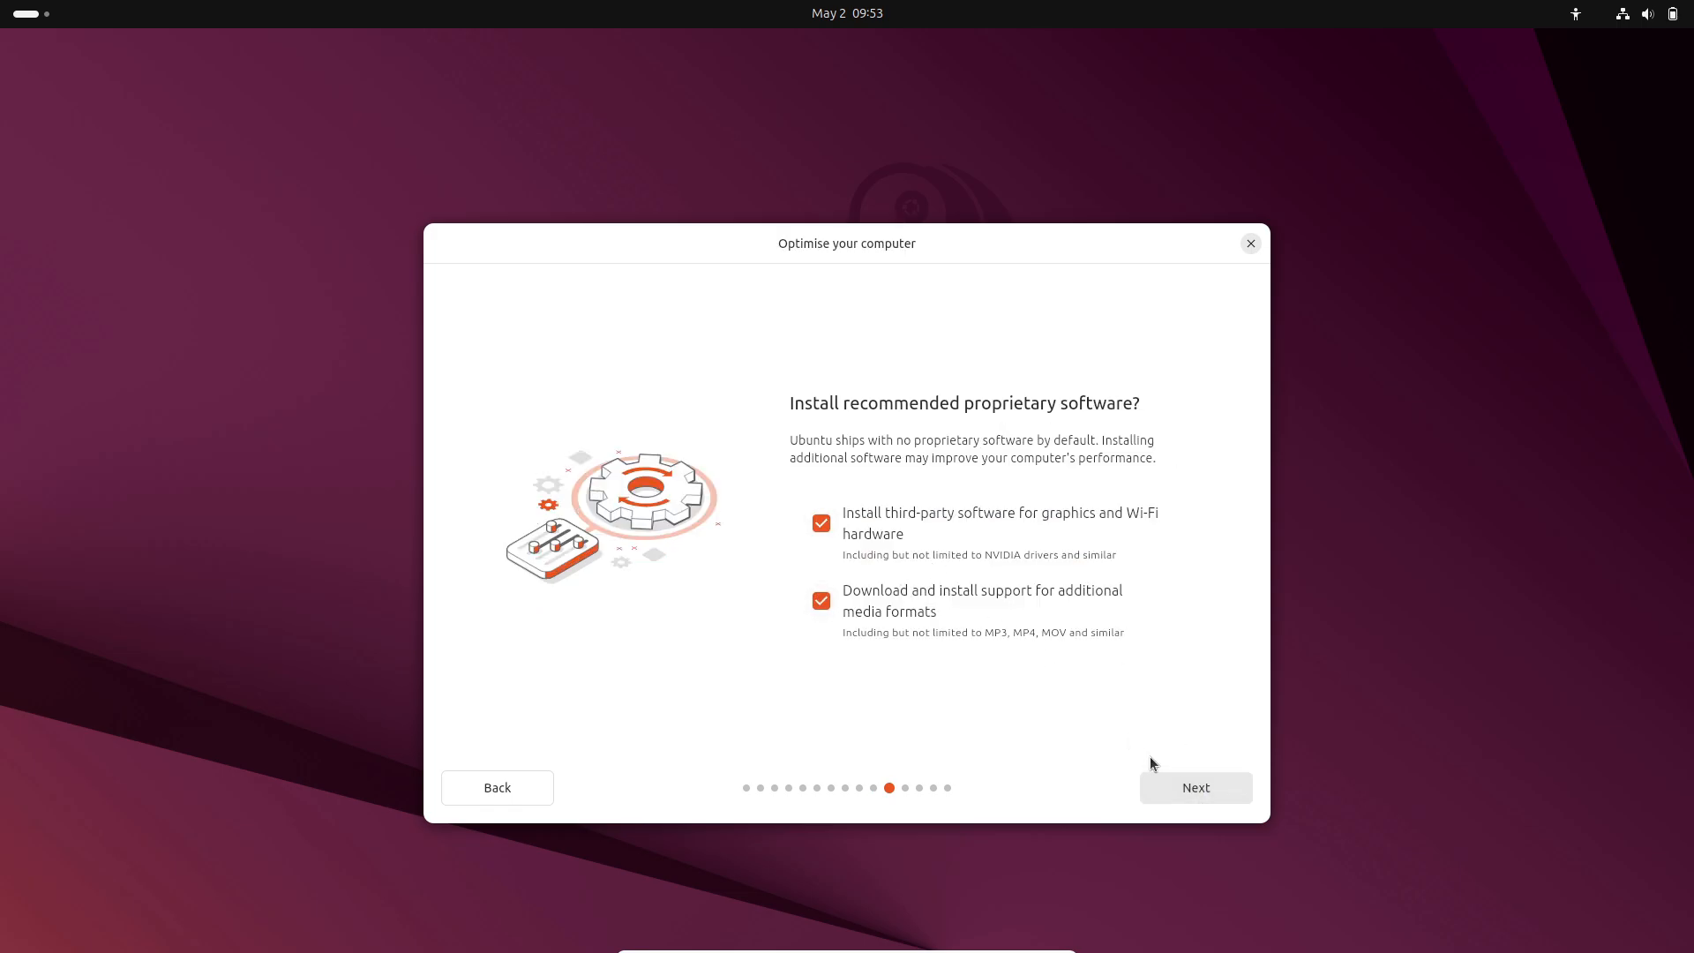
{"action": "left_click", "coordinate": [1166, 778]}
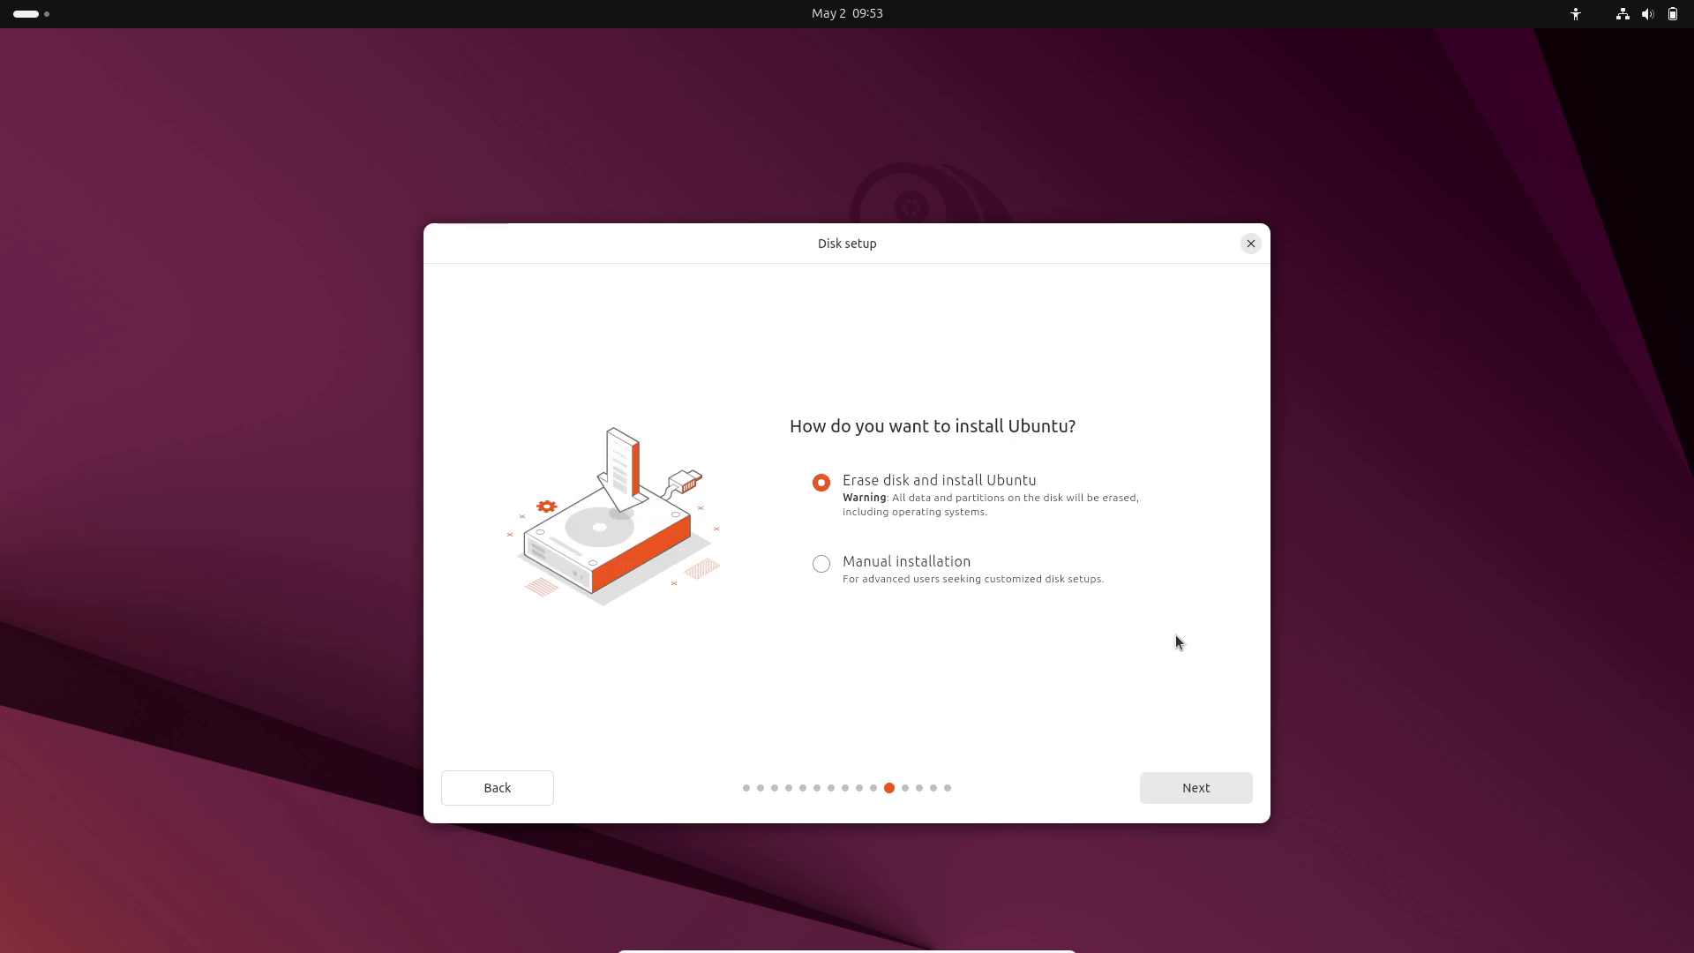
{"action": "left_click", "coordinate": [863, 566]}
{"action": "left_click", "coordinate": [886, 485]}
{"action": "left_click", "coordinate": [1181, 791]}
Select No encryption under the advanced options and continue to account creation.
{"action": "left_click", "coordinate": [856, 559]}
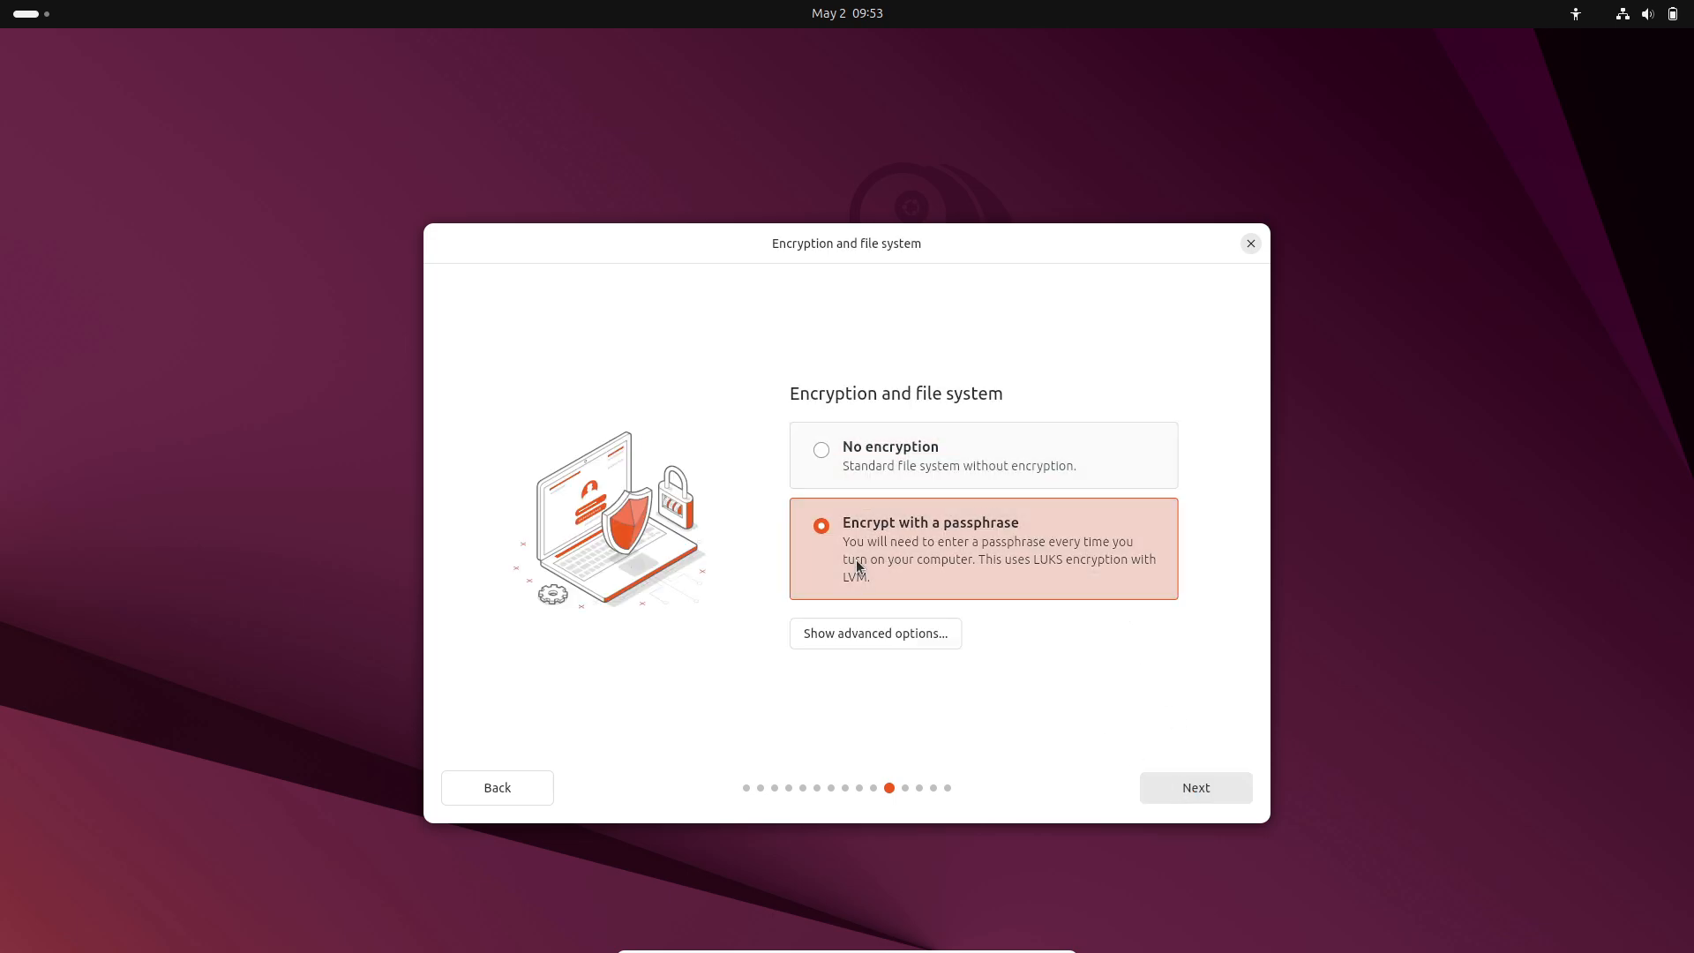
{"action": "left_click", "coordinate": [874, 632]}
{"action": "left_click_drag", "start_coordinate": [1193, 628], "coordinate": [1194, 542]}
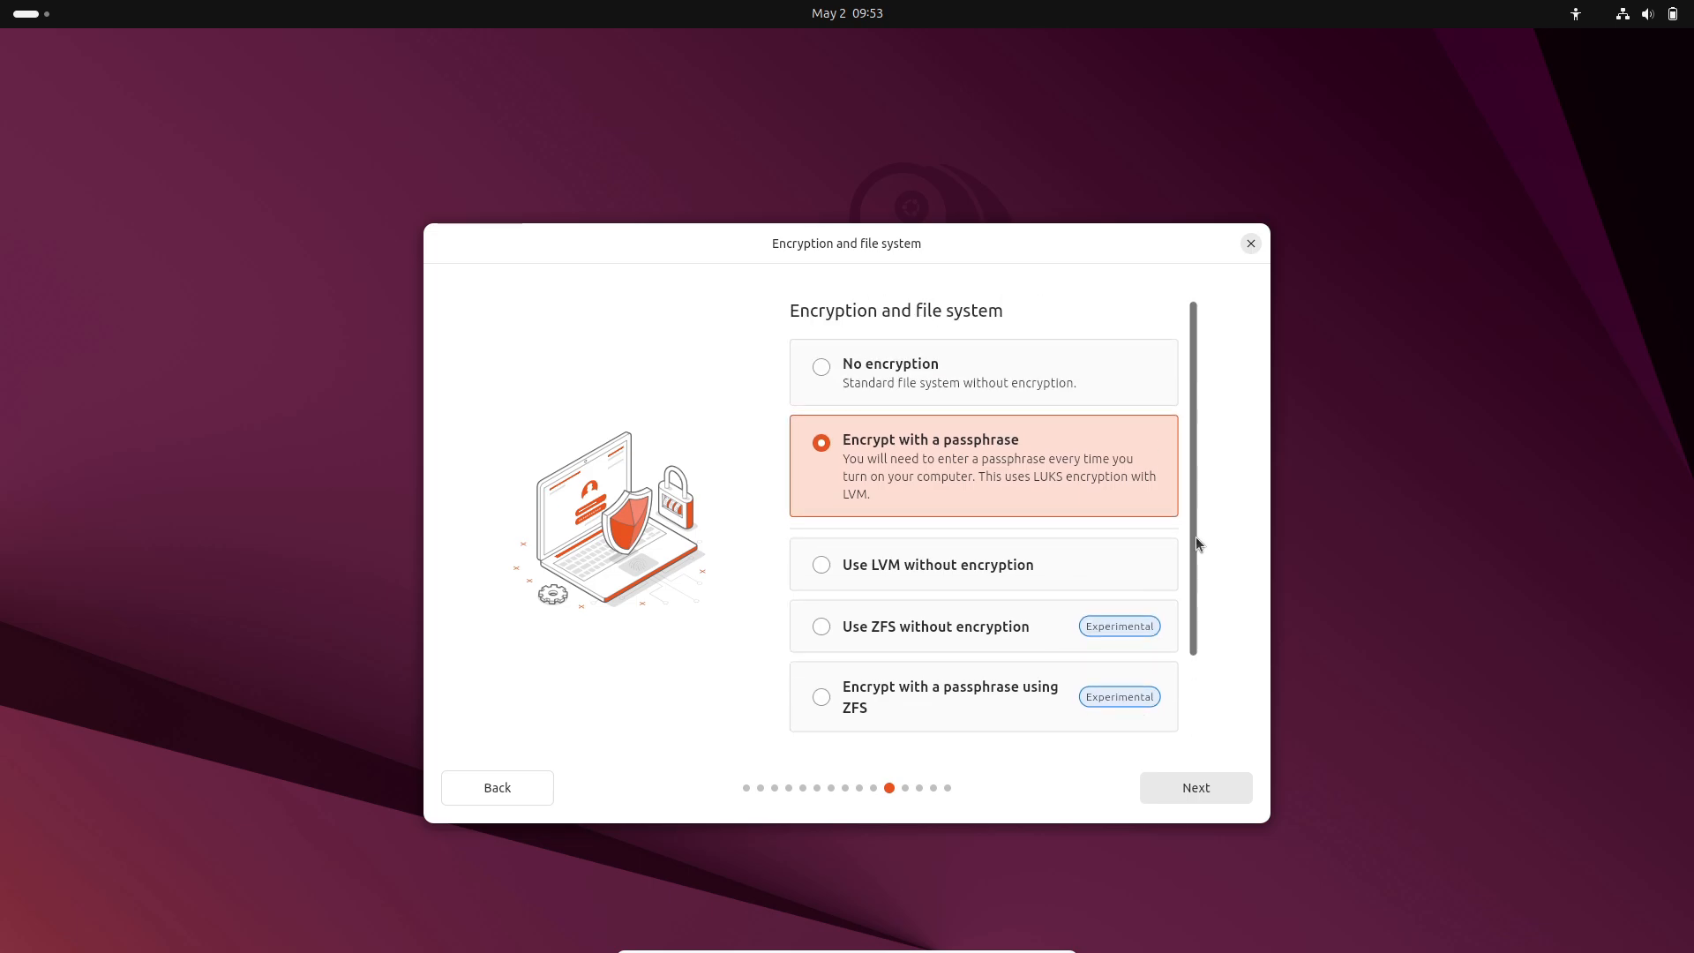
{"action": "left_click_drag", "start_coordinate": [1199, 650], "coordinate": [1203, 718]}
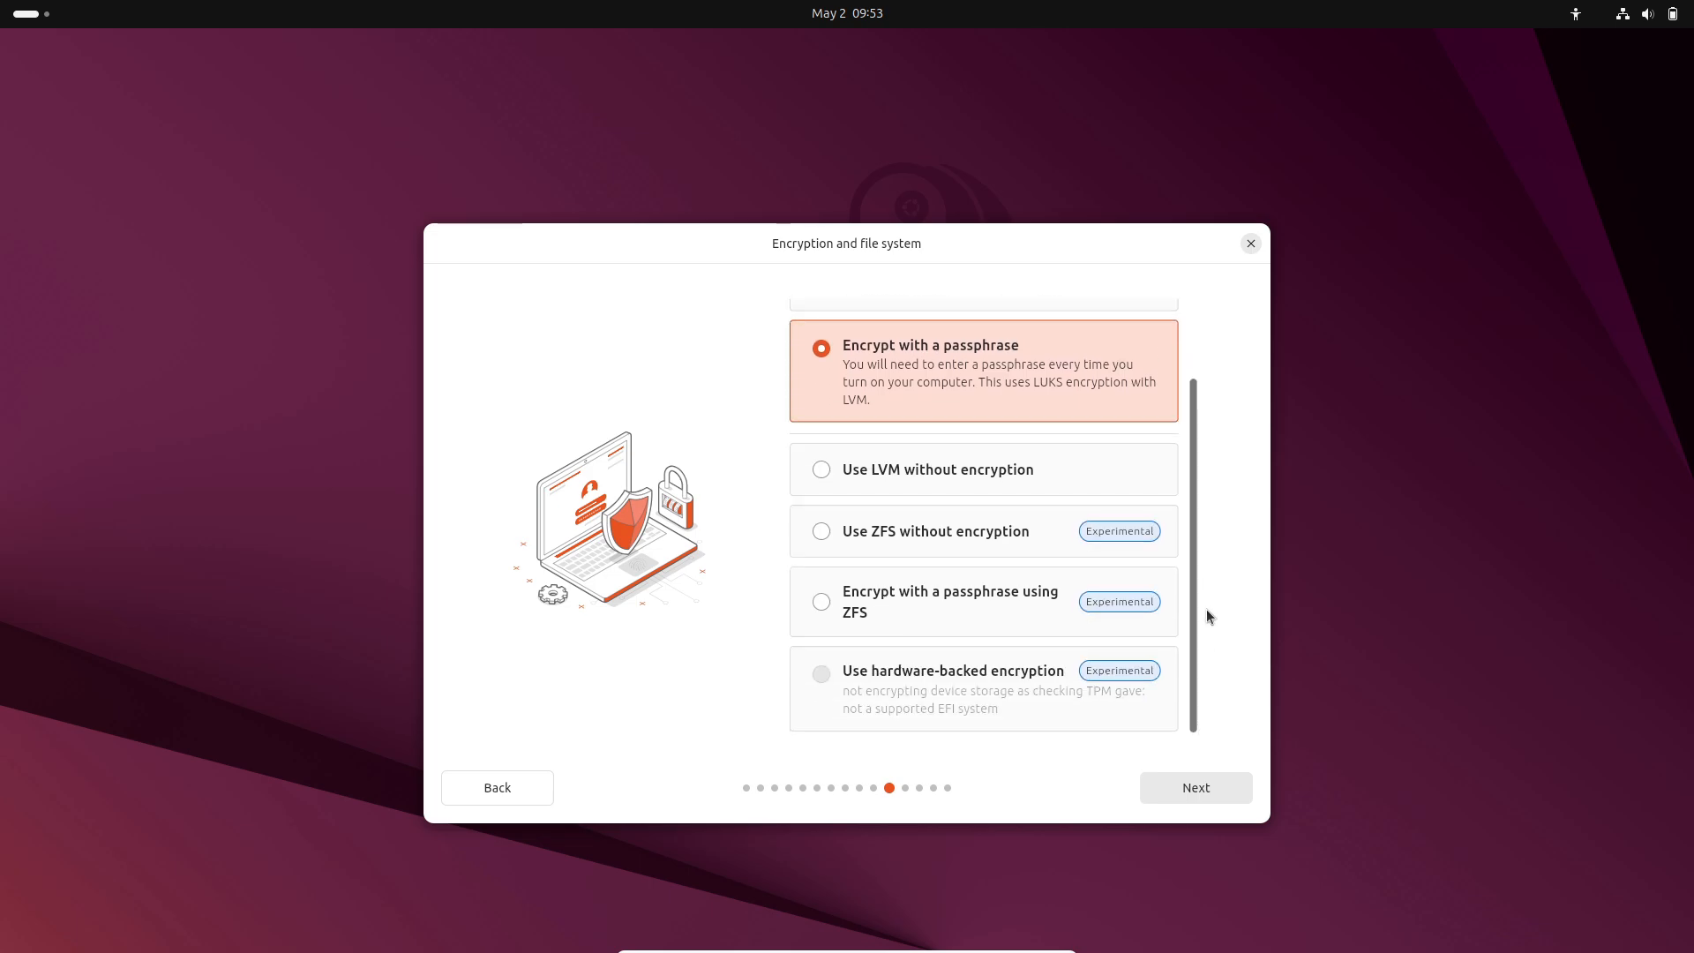
{"action": "left_click_drag", "start_coordinate": [1205, 626], "coordinate": [1179, 503]}
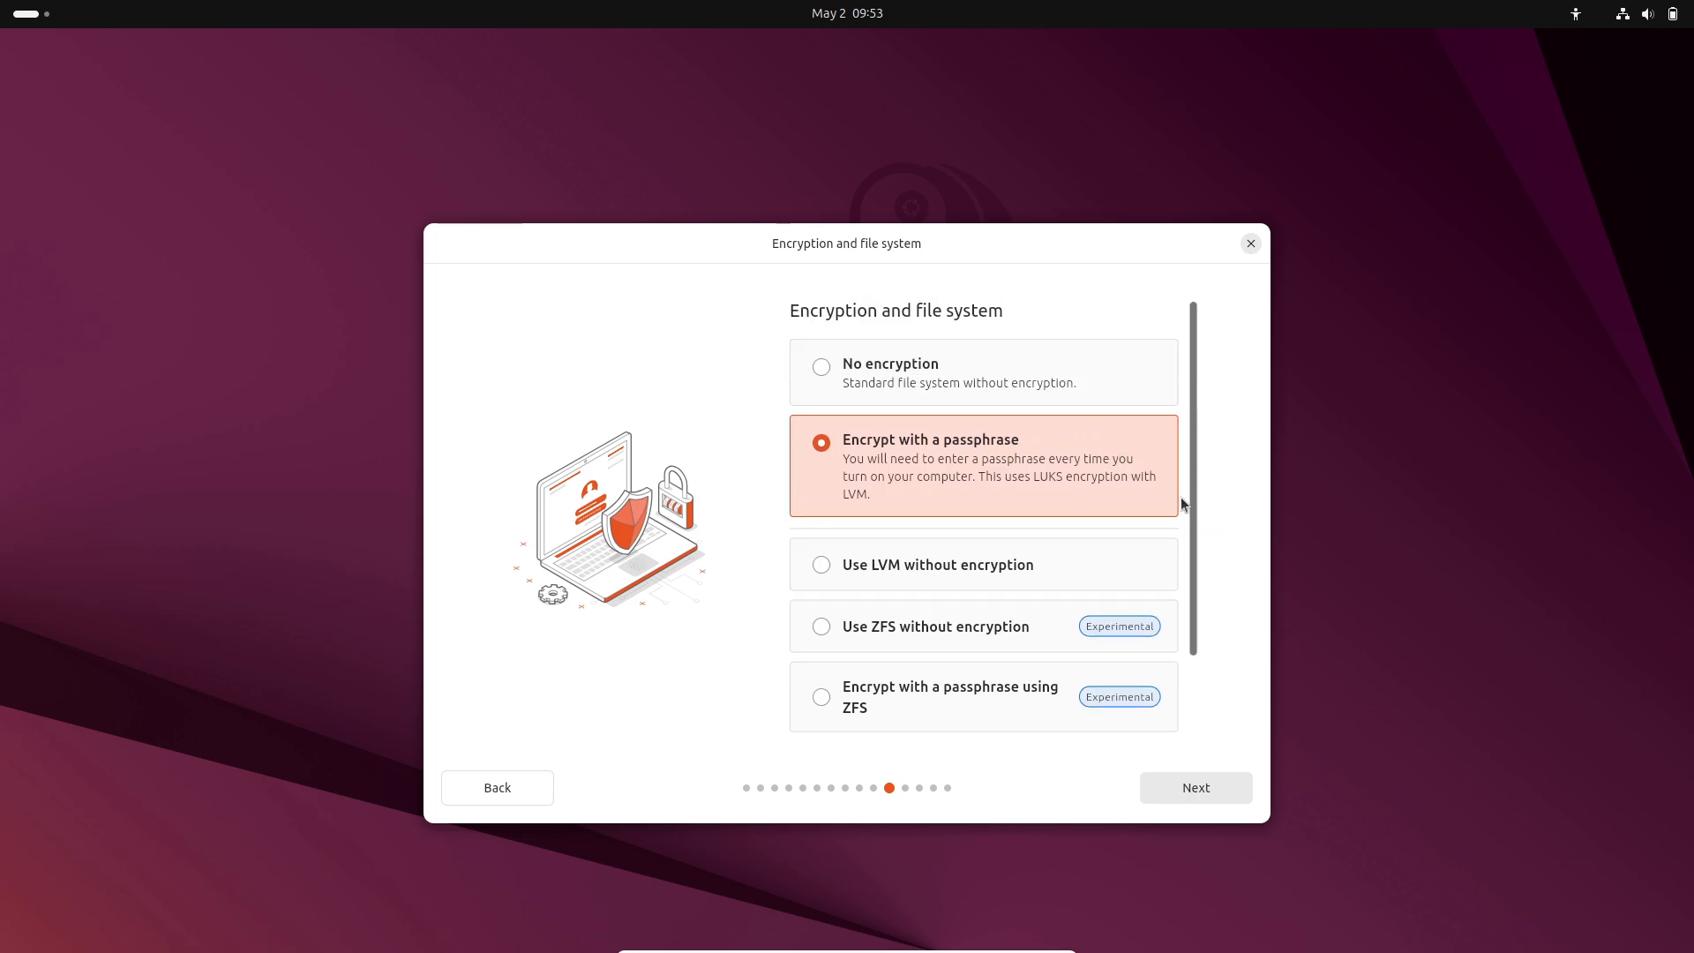
{"action": "left_click", "coordinate": [1207, 782]}
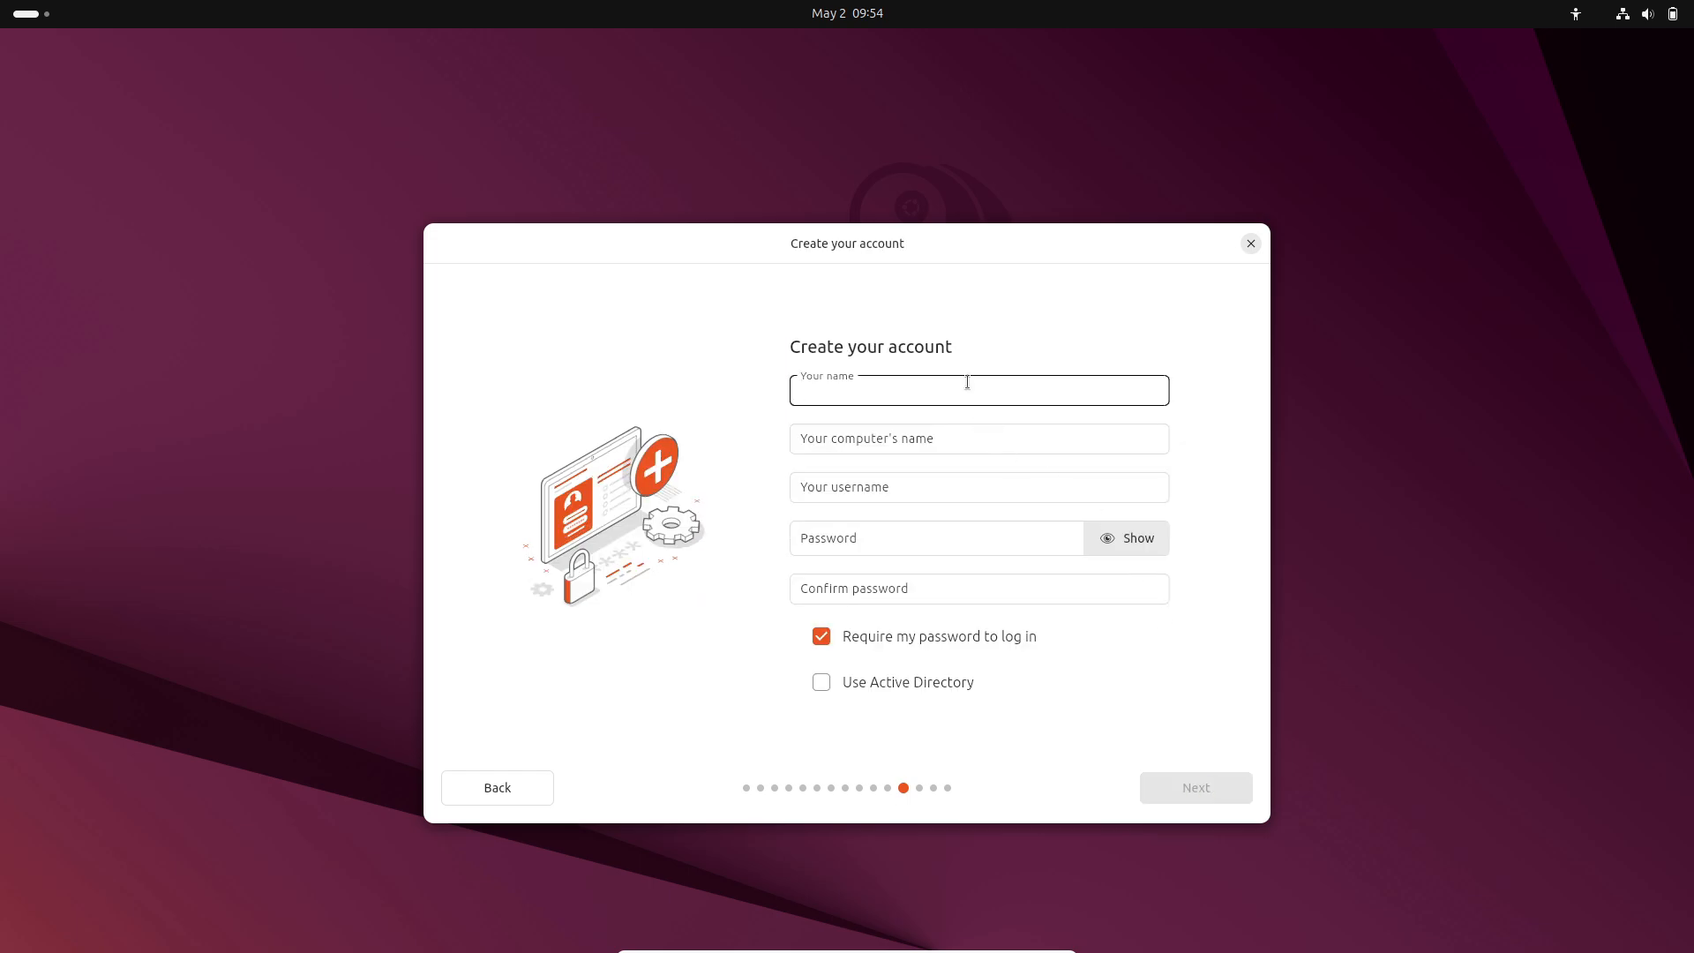
Enter the account name and trim the computer name to 'runboxing'.
{"action": "type", "text": "runboxing"}
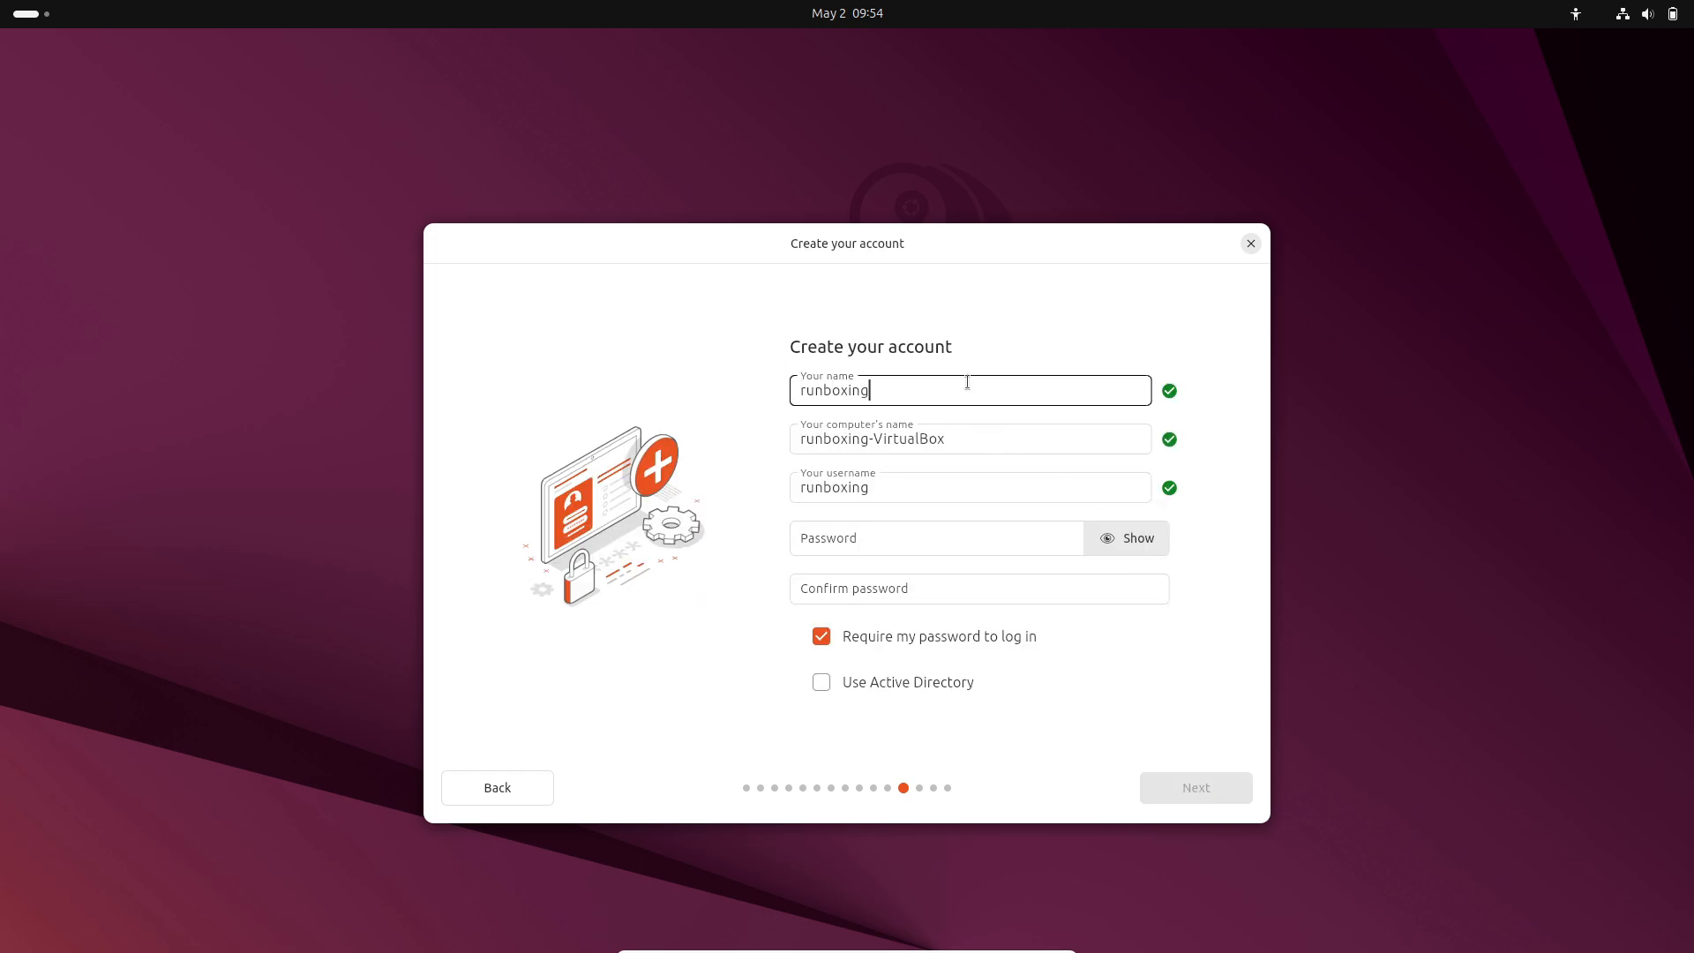
{"action": "left_click_drag", "start_coordinate": [972, 445], "coordinate": [871, 441]}
{"action": "key", "text": "BackSpace"}
Enter and confirm the account password, then continue to timezone selection.
{"action": "left_click", "coordinate": [870, 548]}
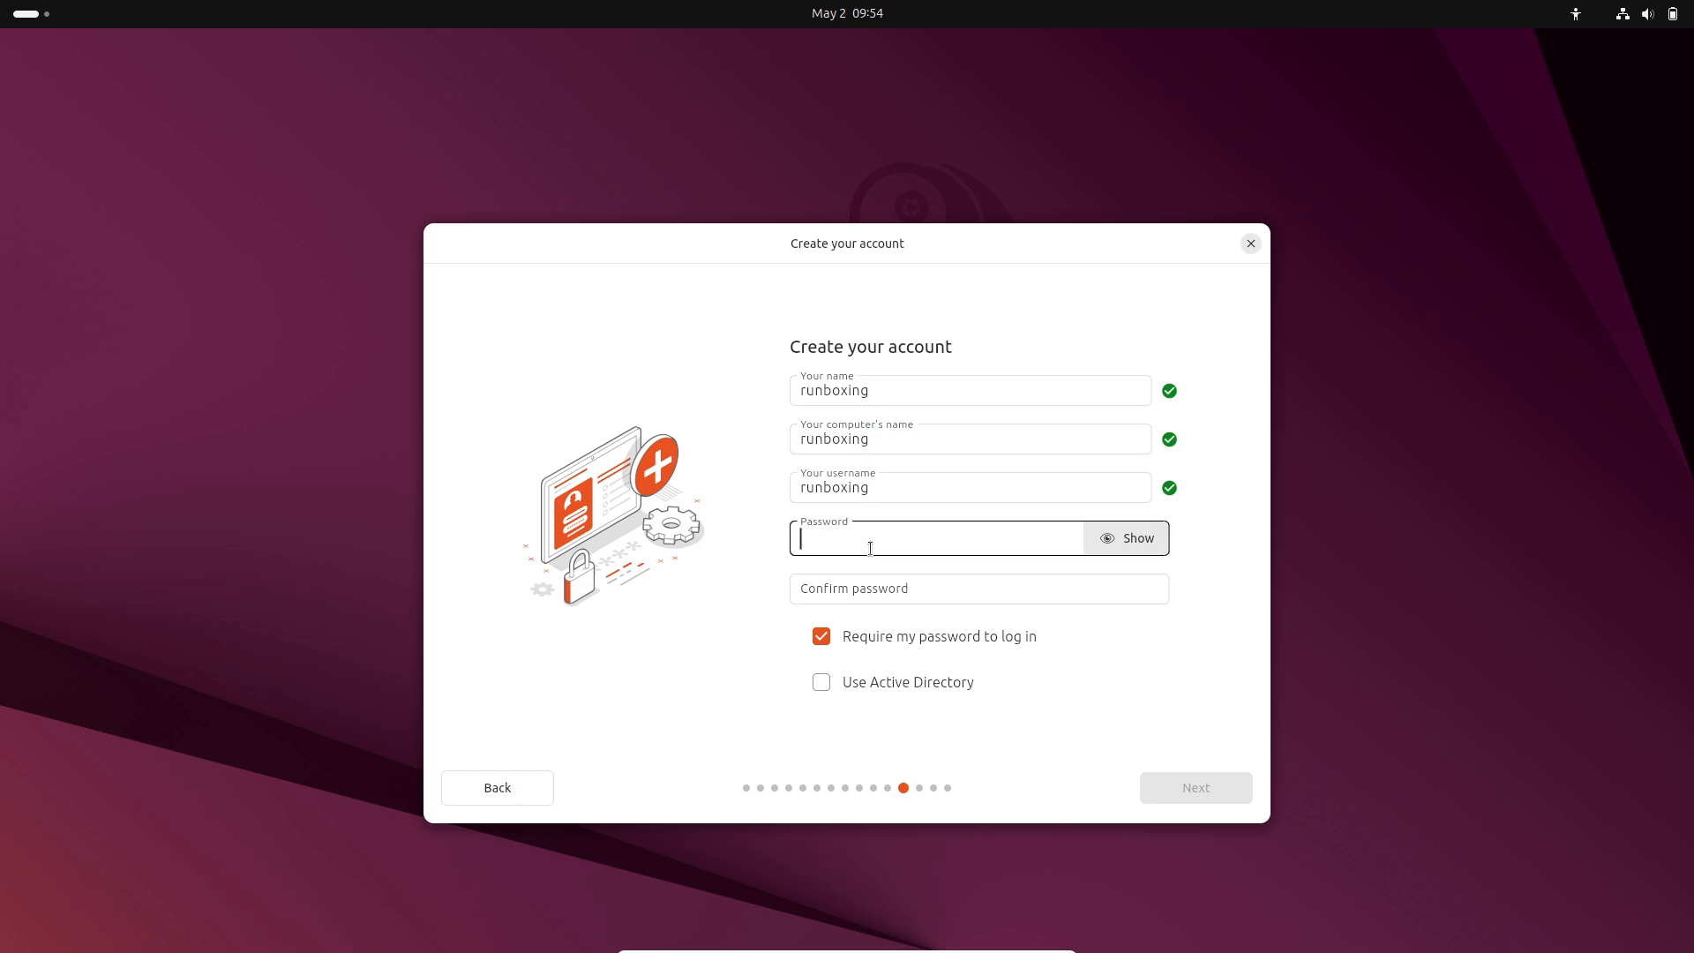
{"action": "type", "text": "***"}
{"action": "left_click", "coordinate": [1023, 529]}
{"action": "left_click", "coordinate": [983, 571]}
{"action": "type", "text": "123"}
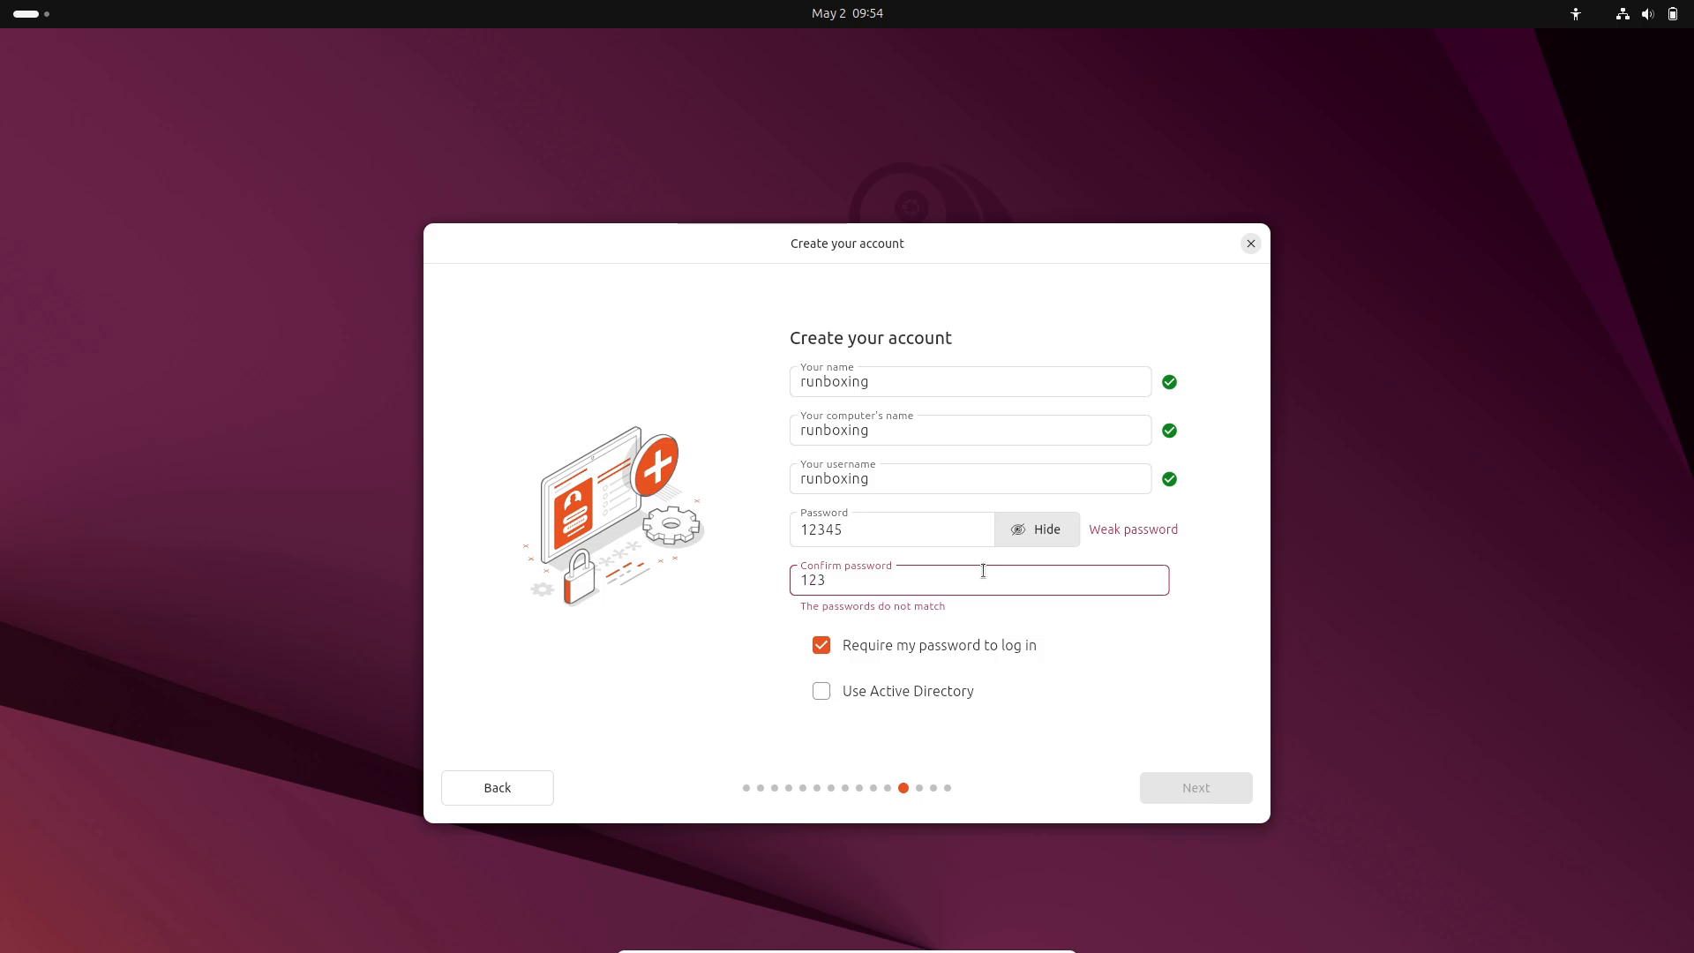
{"action": "type", "text": "45"}
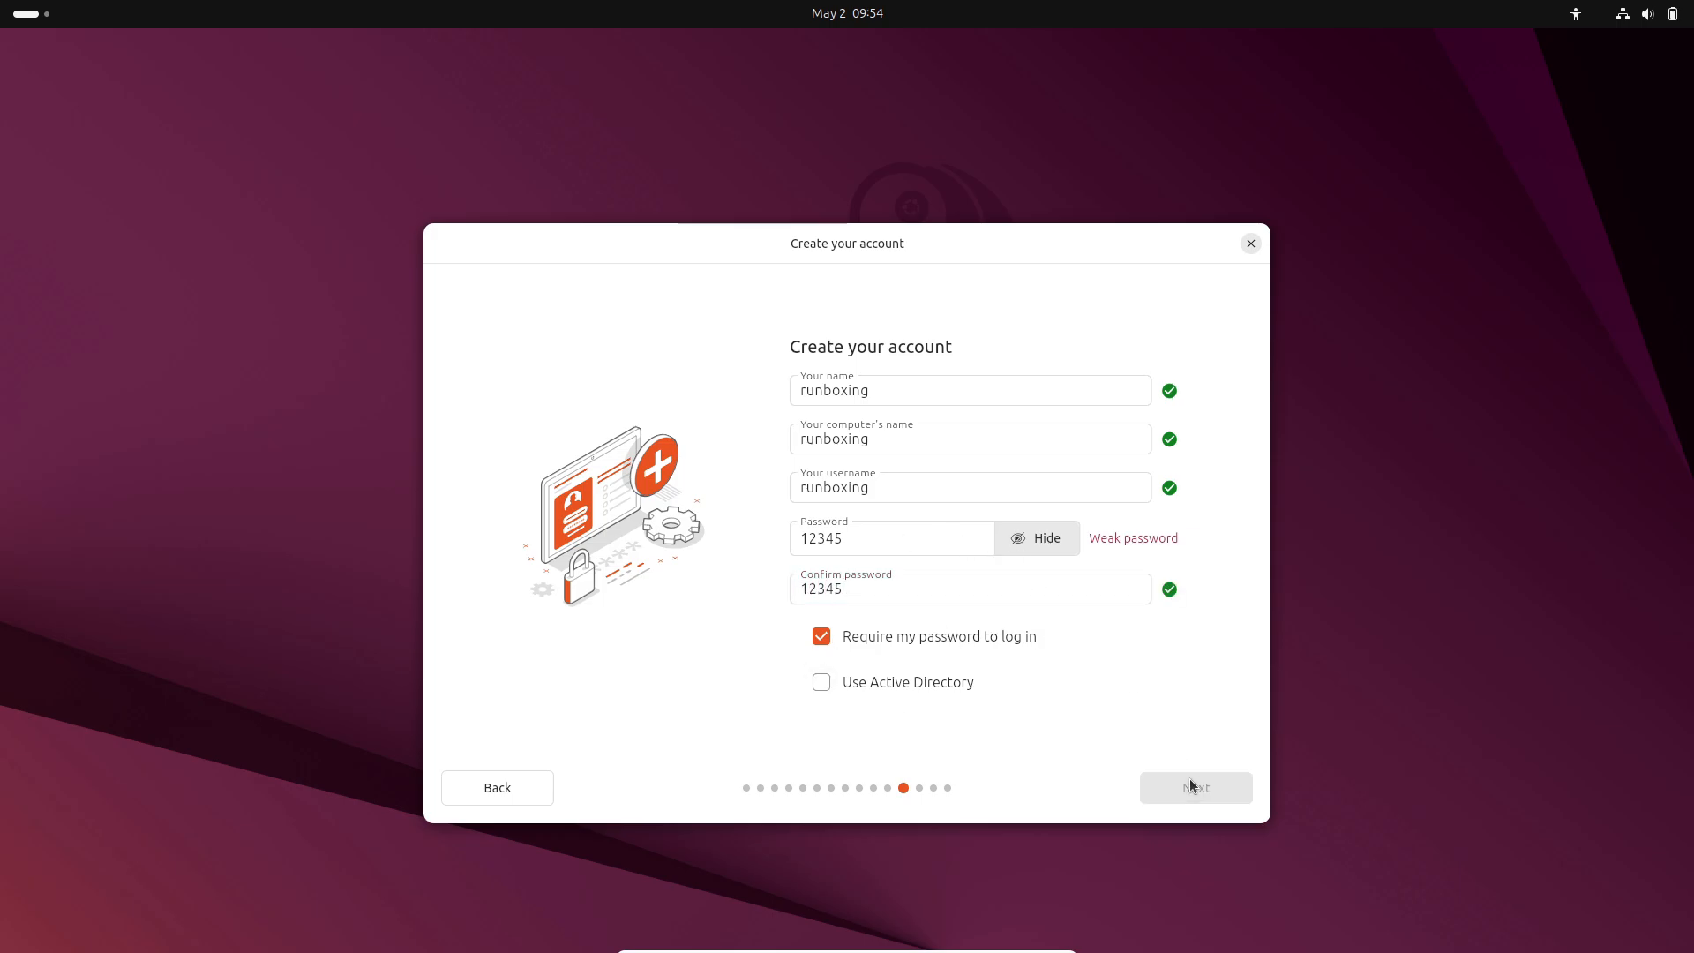
{"action": "left_click", "coordinate": [1189, 778]}
Set the timezone to Los Angeles, start the installation, and show its log.
{"action": "left_click", "coordinate": [549, 521]}
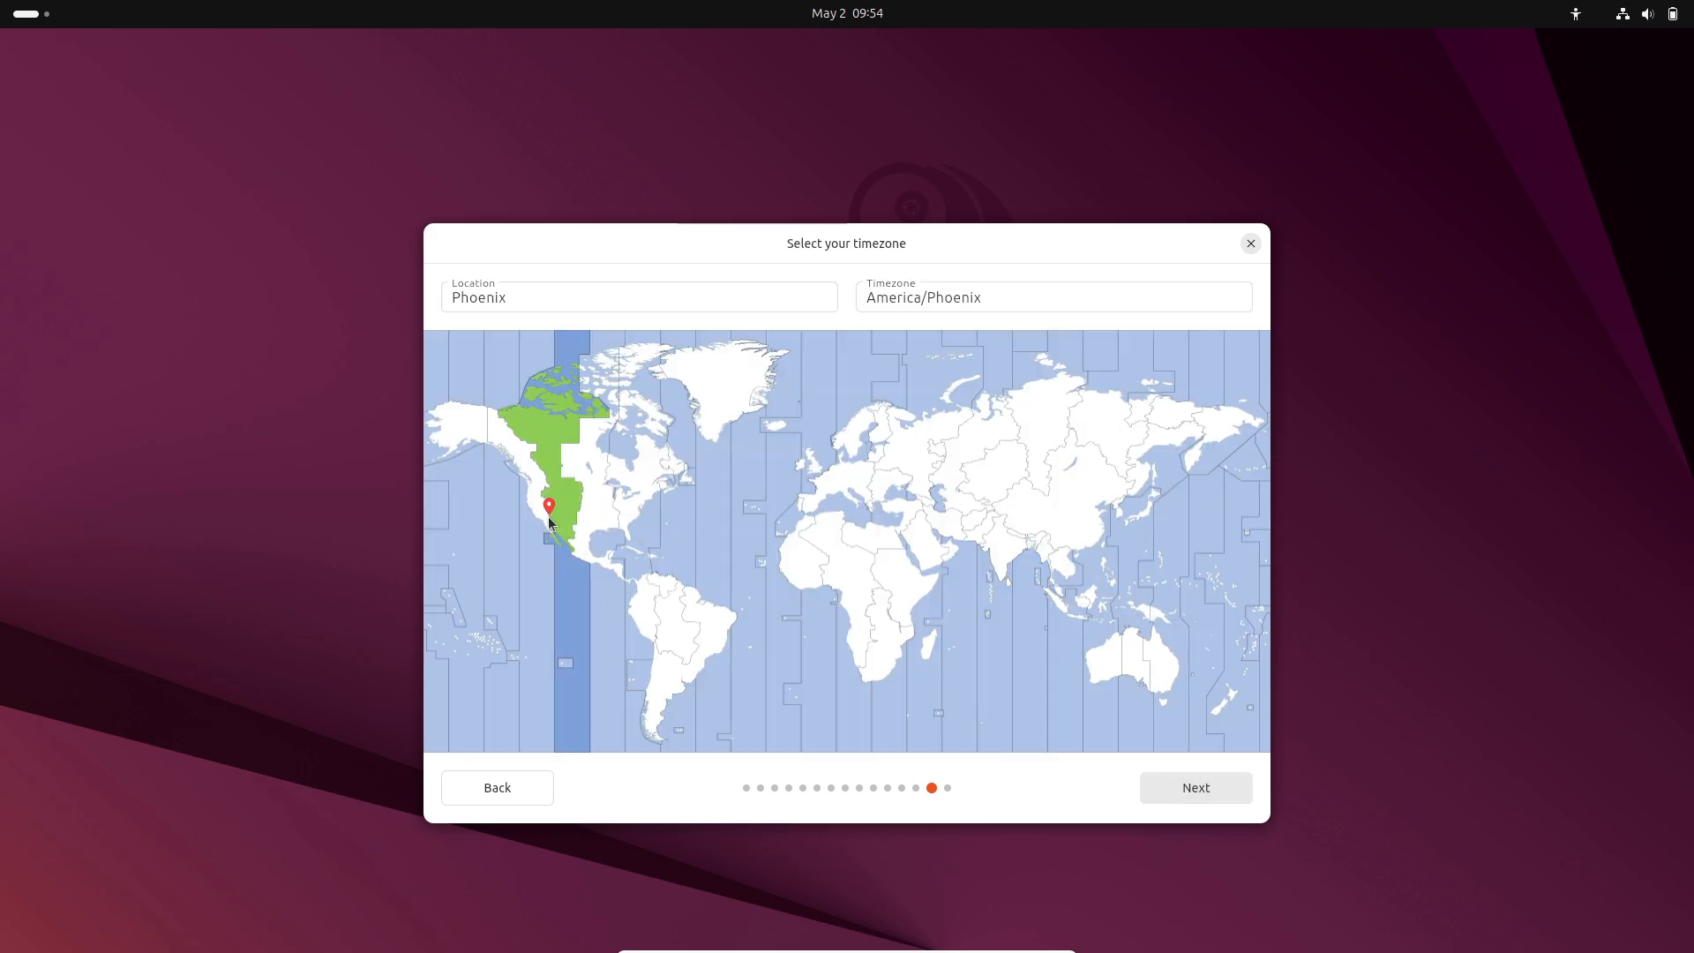
{"action": "left_click", "coordinate": [542, 518]}
{"action": "left_click", "coordinate": [1187, 787]}
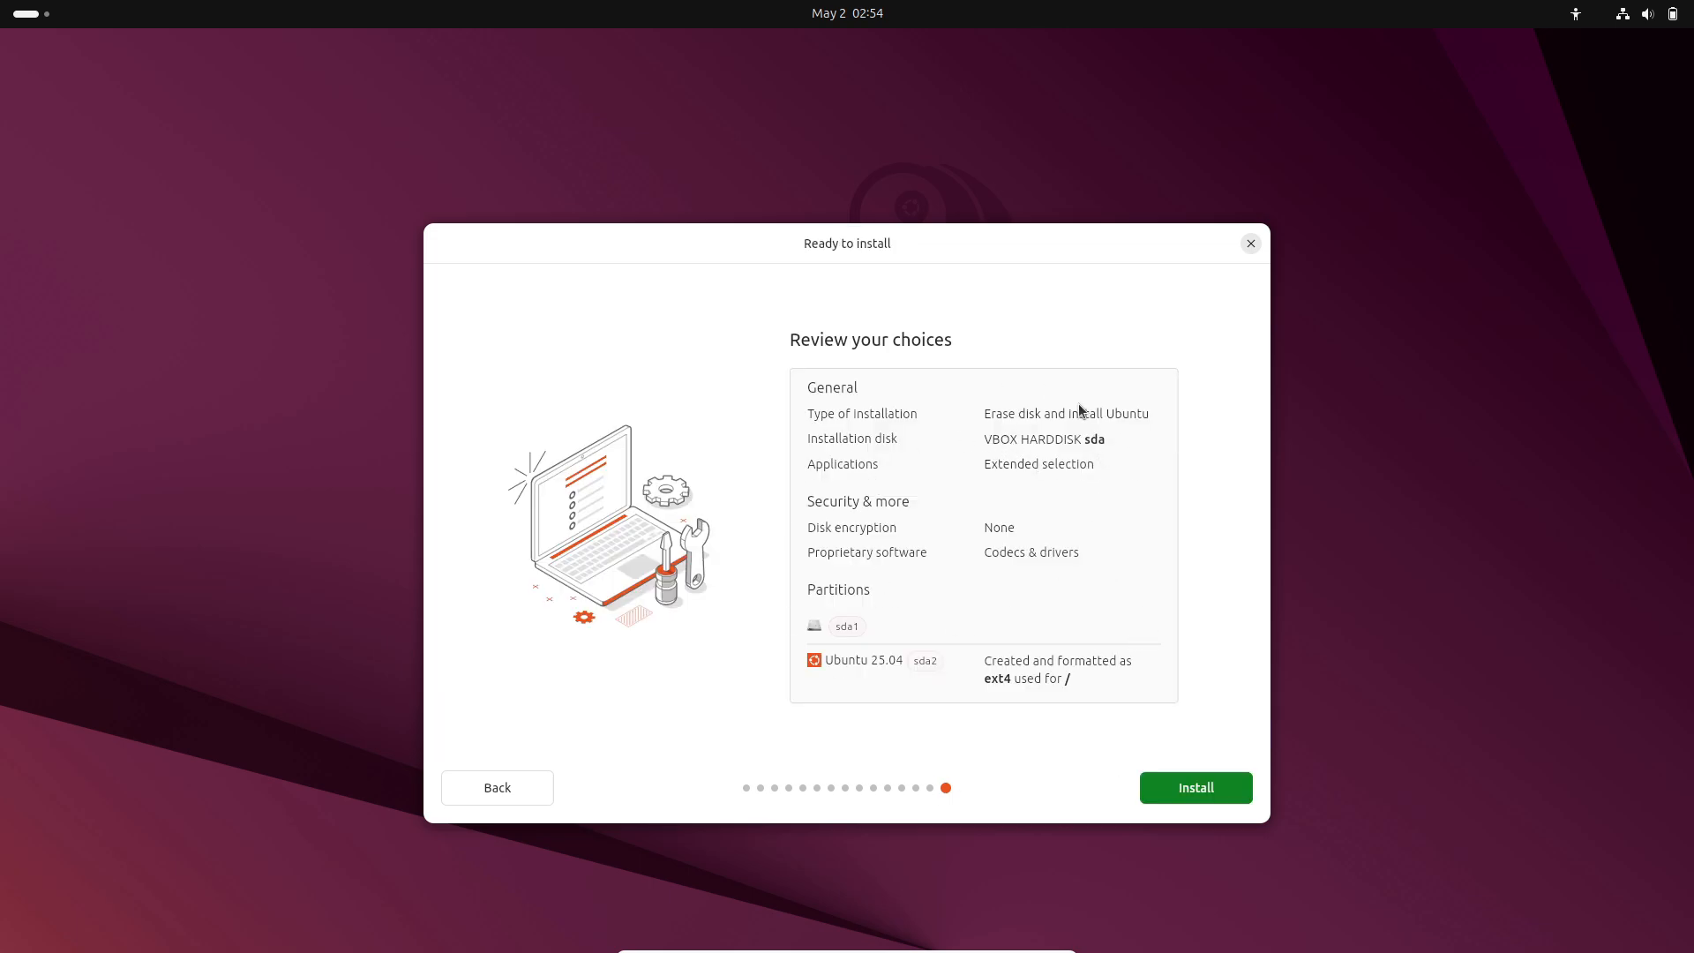
{"action": "left_click", "coordinate": [1196, 786]}
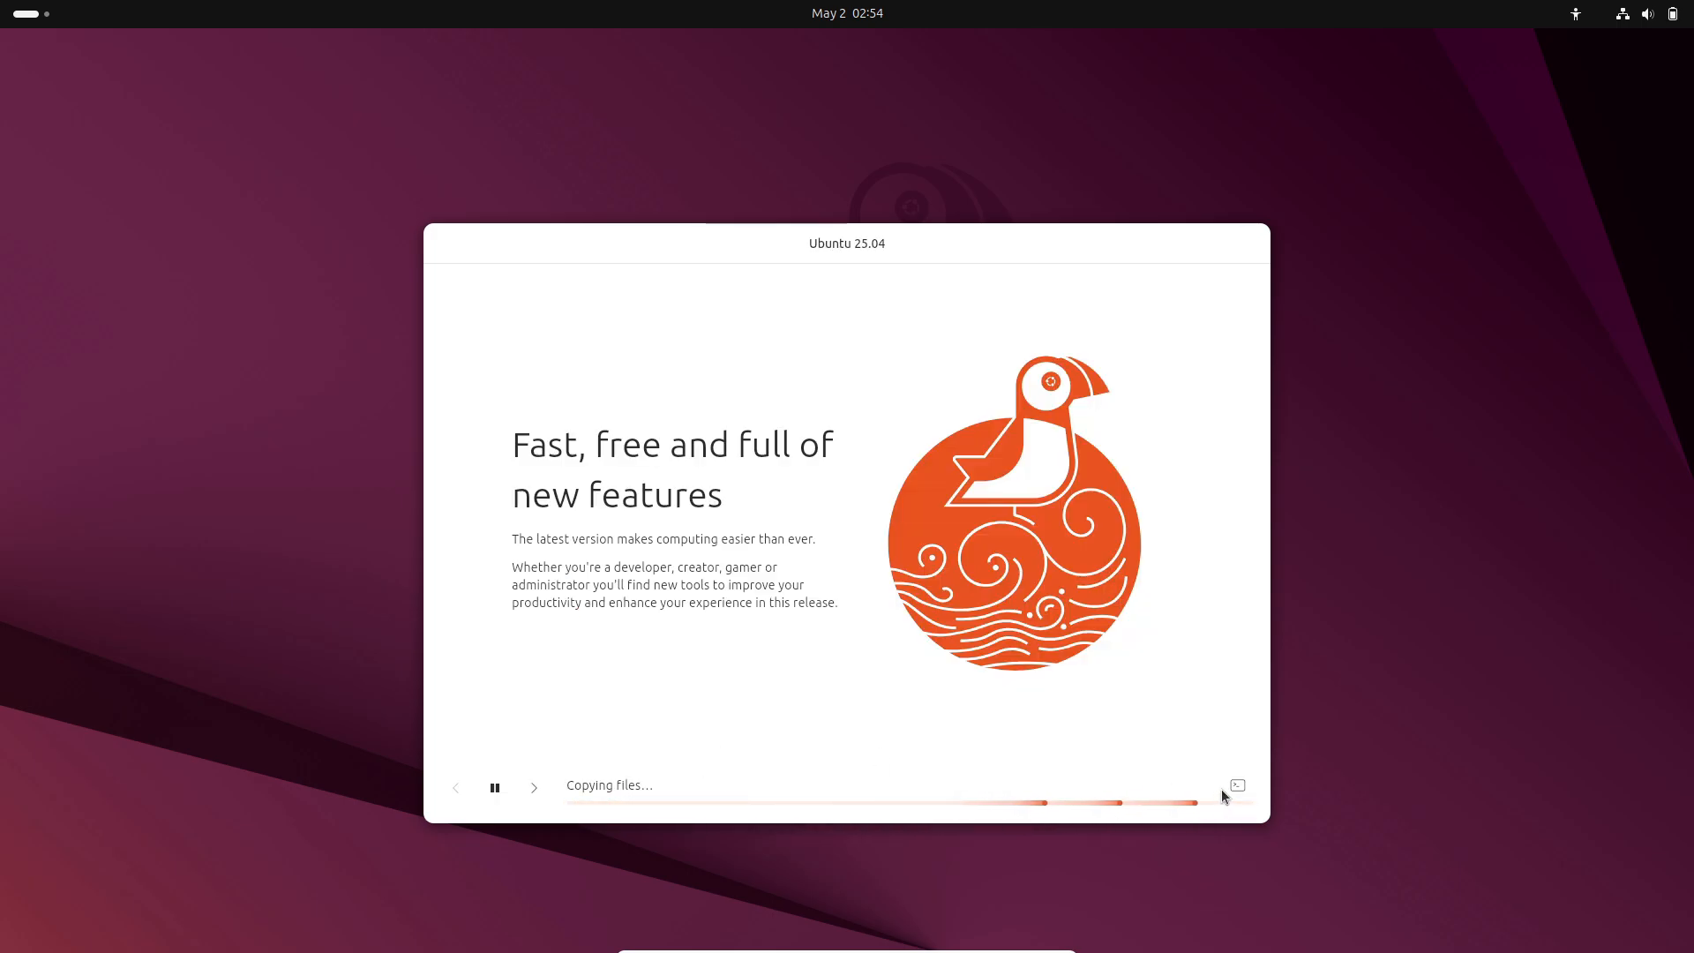
{"action": "left_click", "coordinate": [1238, 786]}
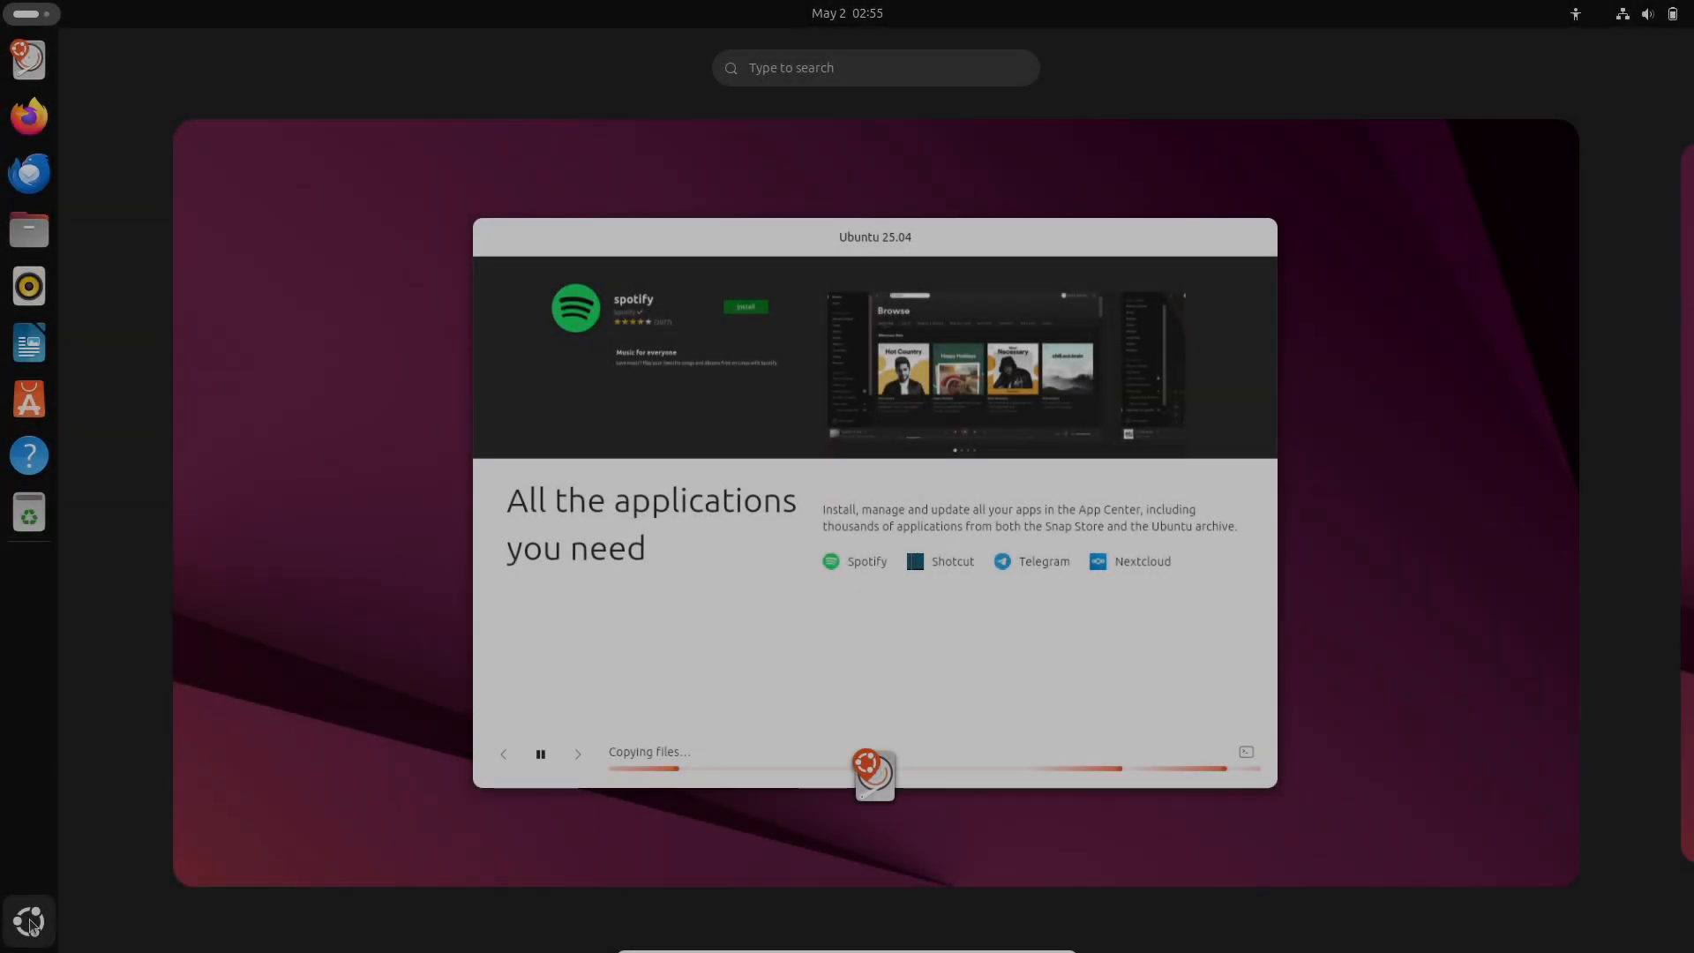
{"action": "left_click", "coordinate": [30, 922]}
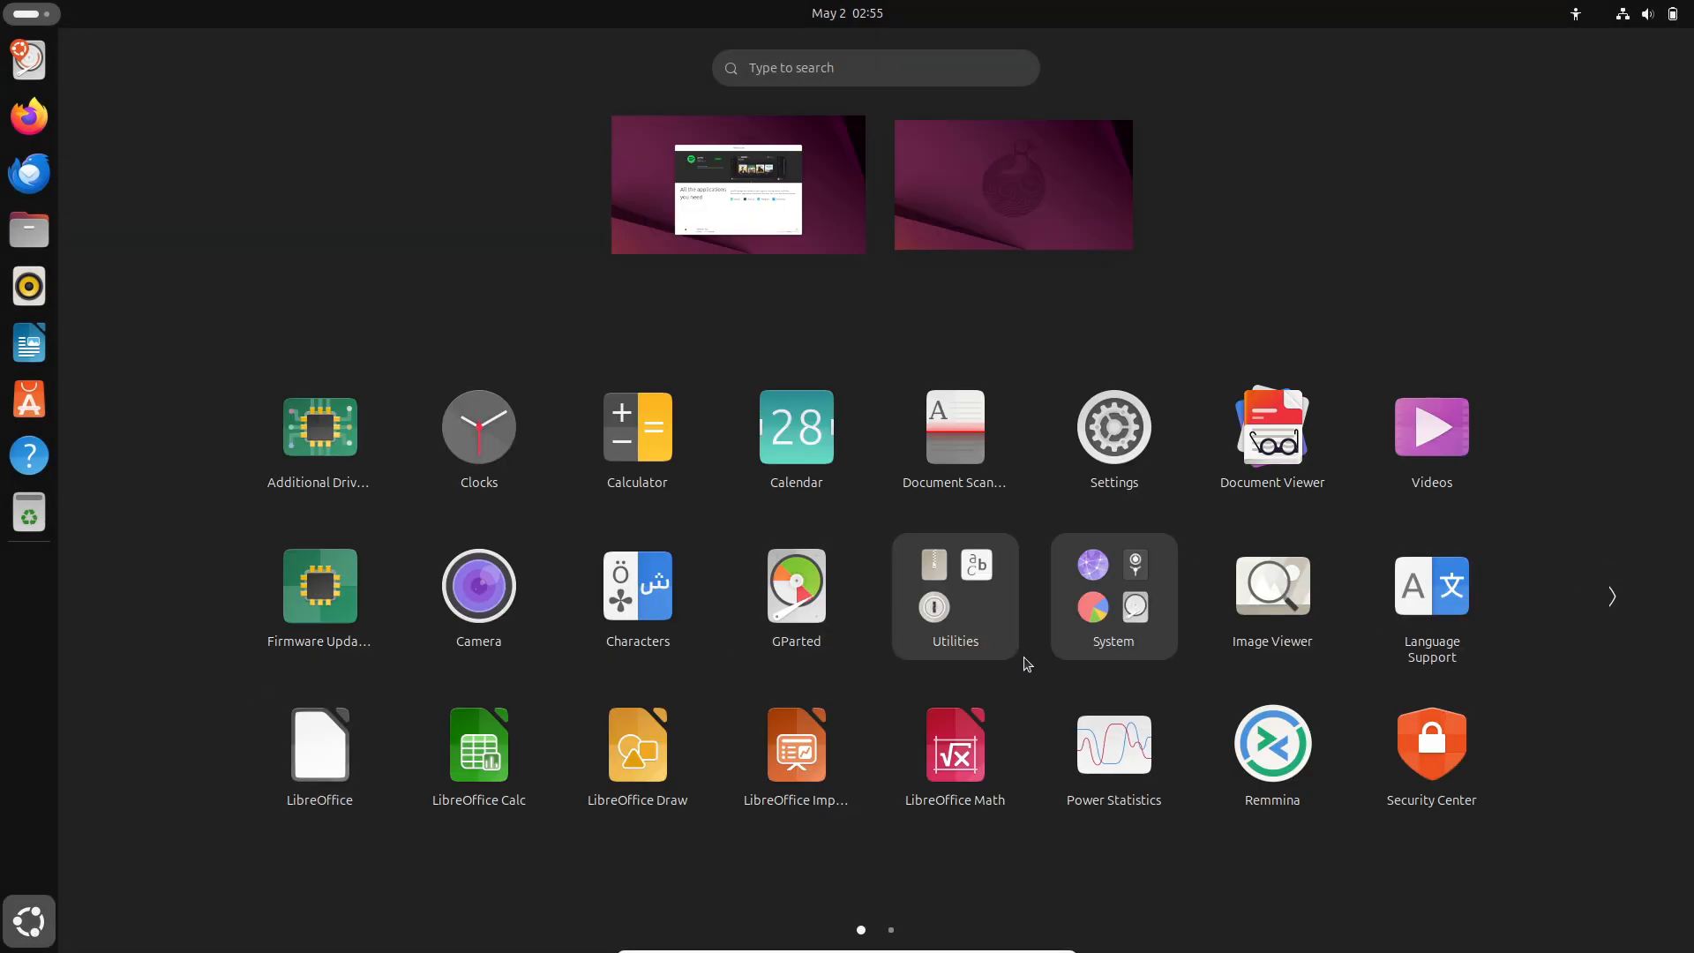
{"action": "left_click", "coordinate": [1271, 454]}
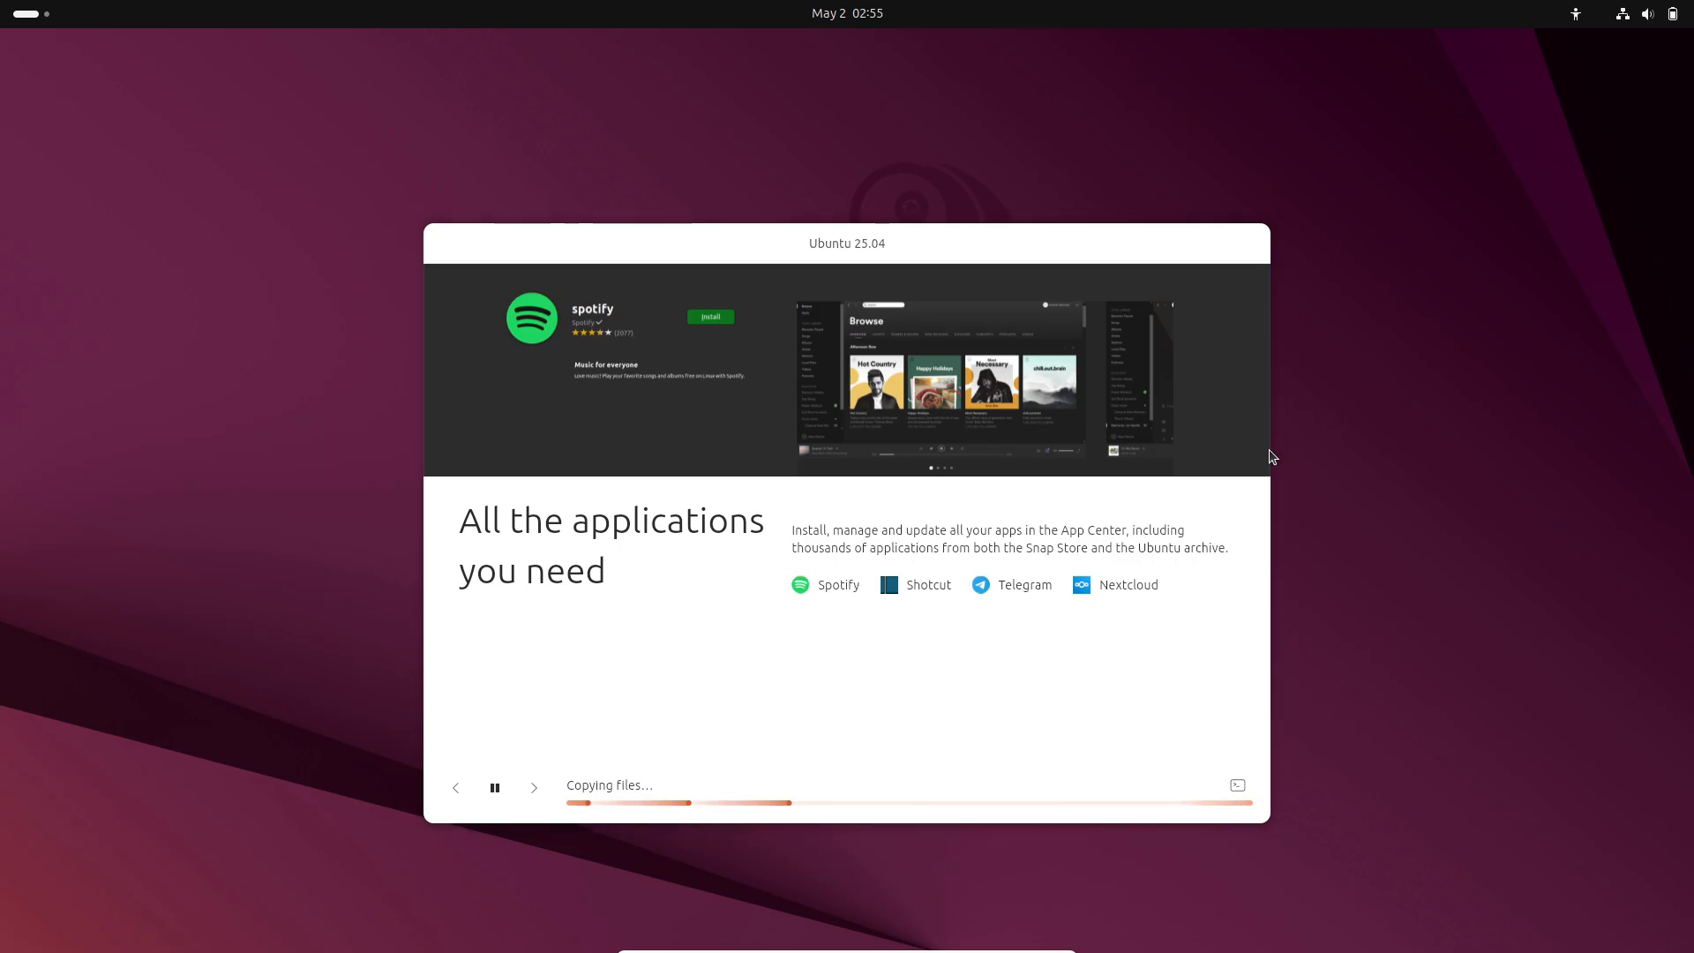
{"action": "left_click", "coordinate": [990, 246]}
{"action": "left_click", "coordinate": [984, 355]}
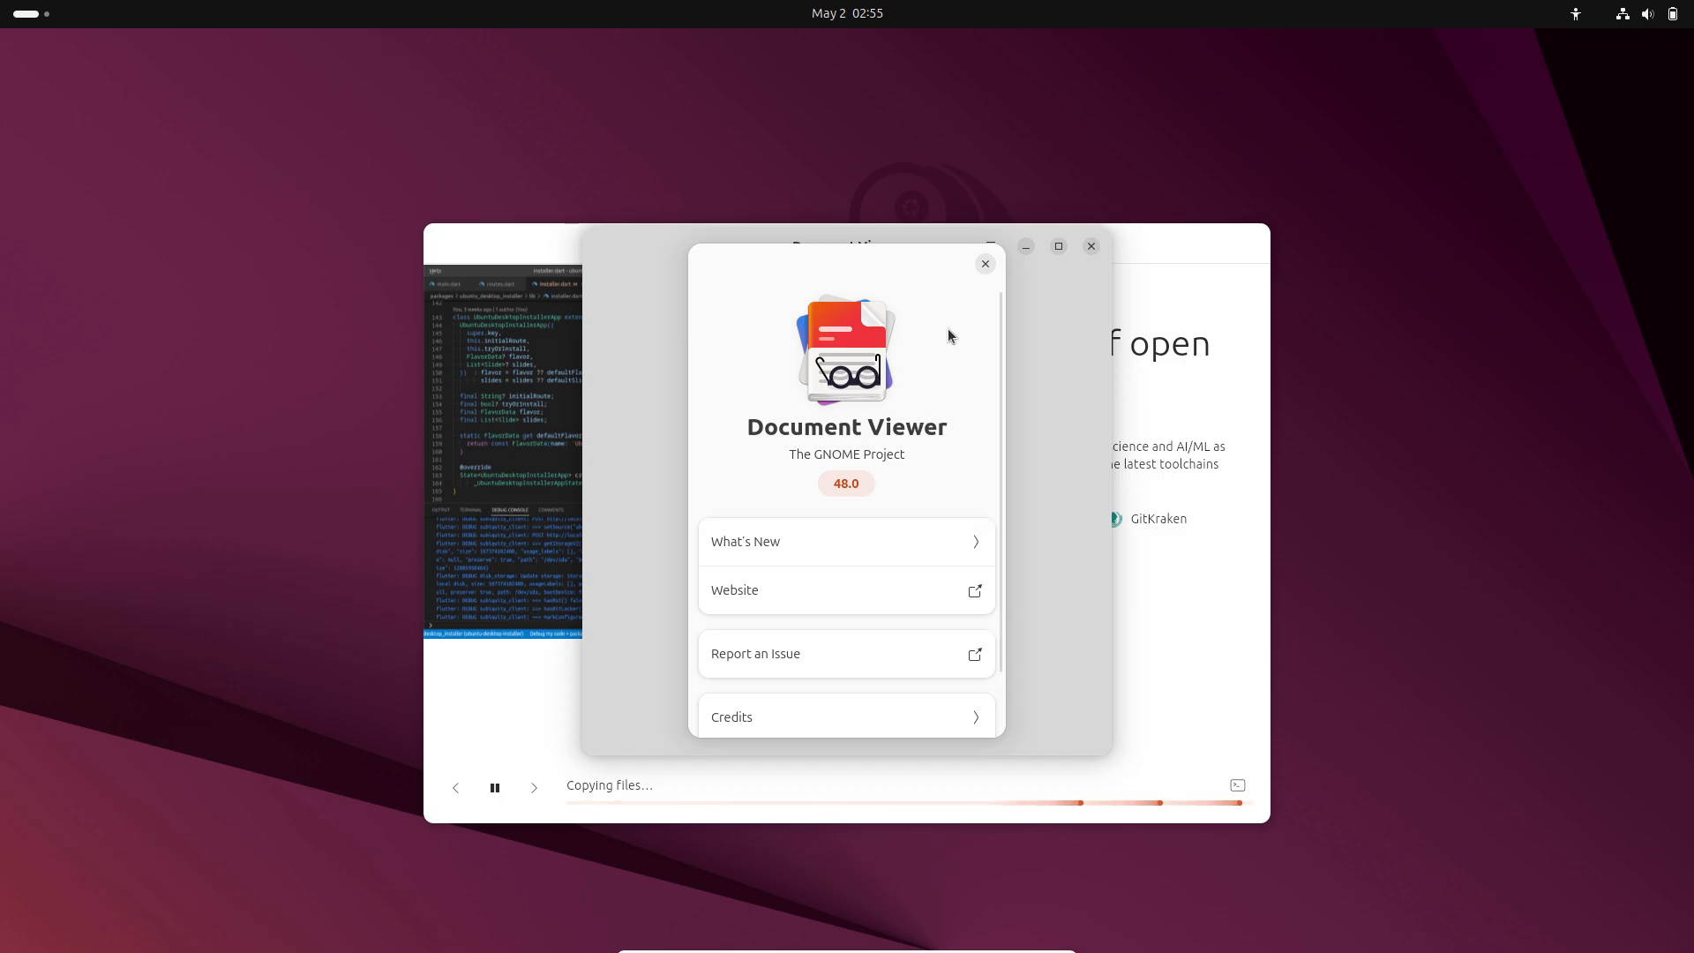
{"action": "left_click", "coordinate": [985, 264]}
{"action": "left_click", "coordinate": [1092, 246]}
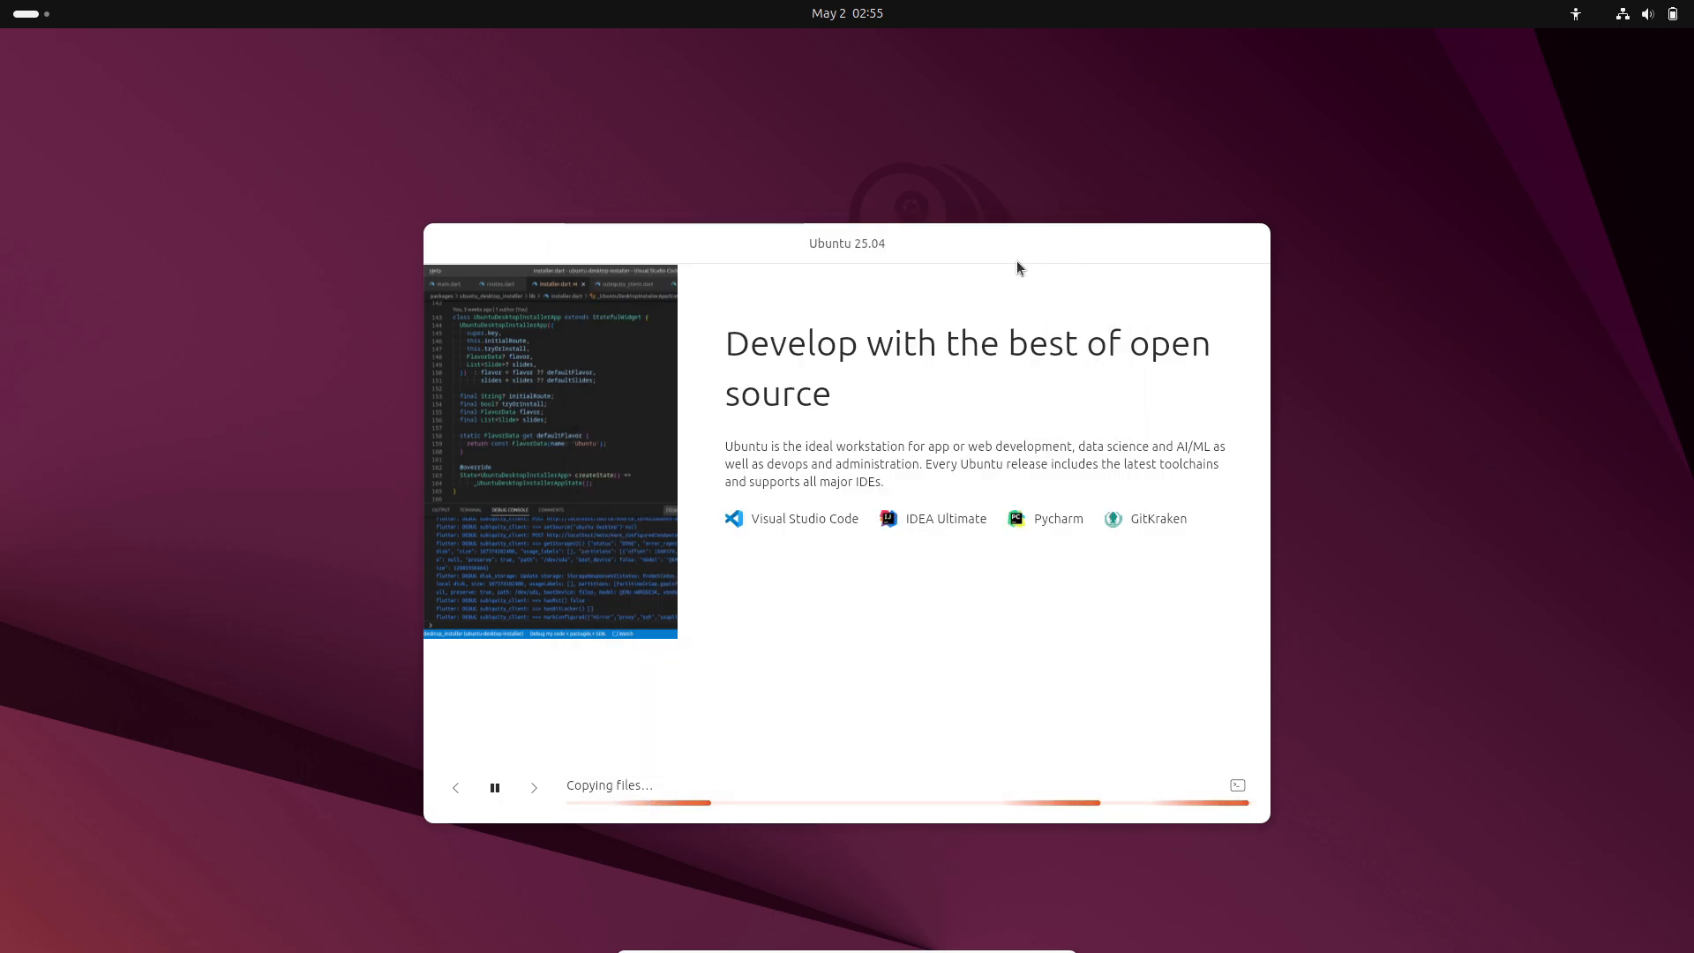
{"action": "left_click", "coordinate": [30, 14]}
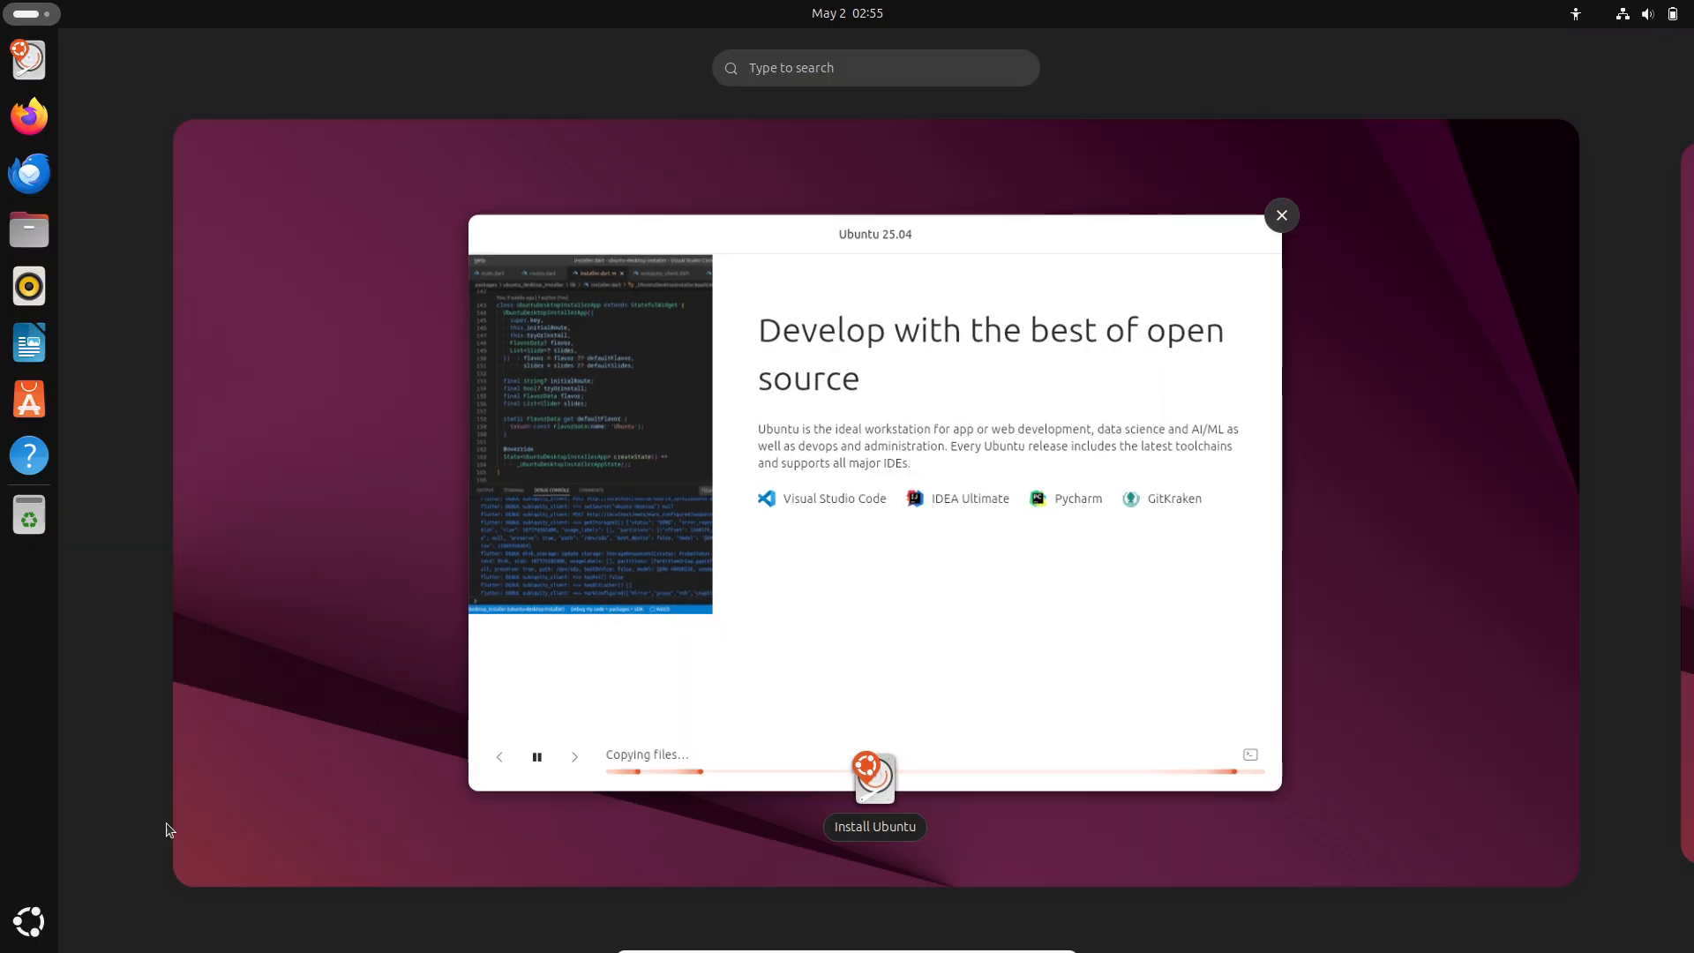
{"action": "left_click", "coordinate": [28, 921]}
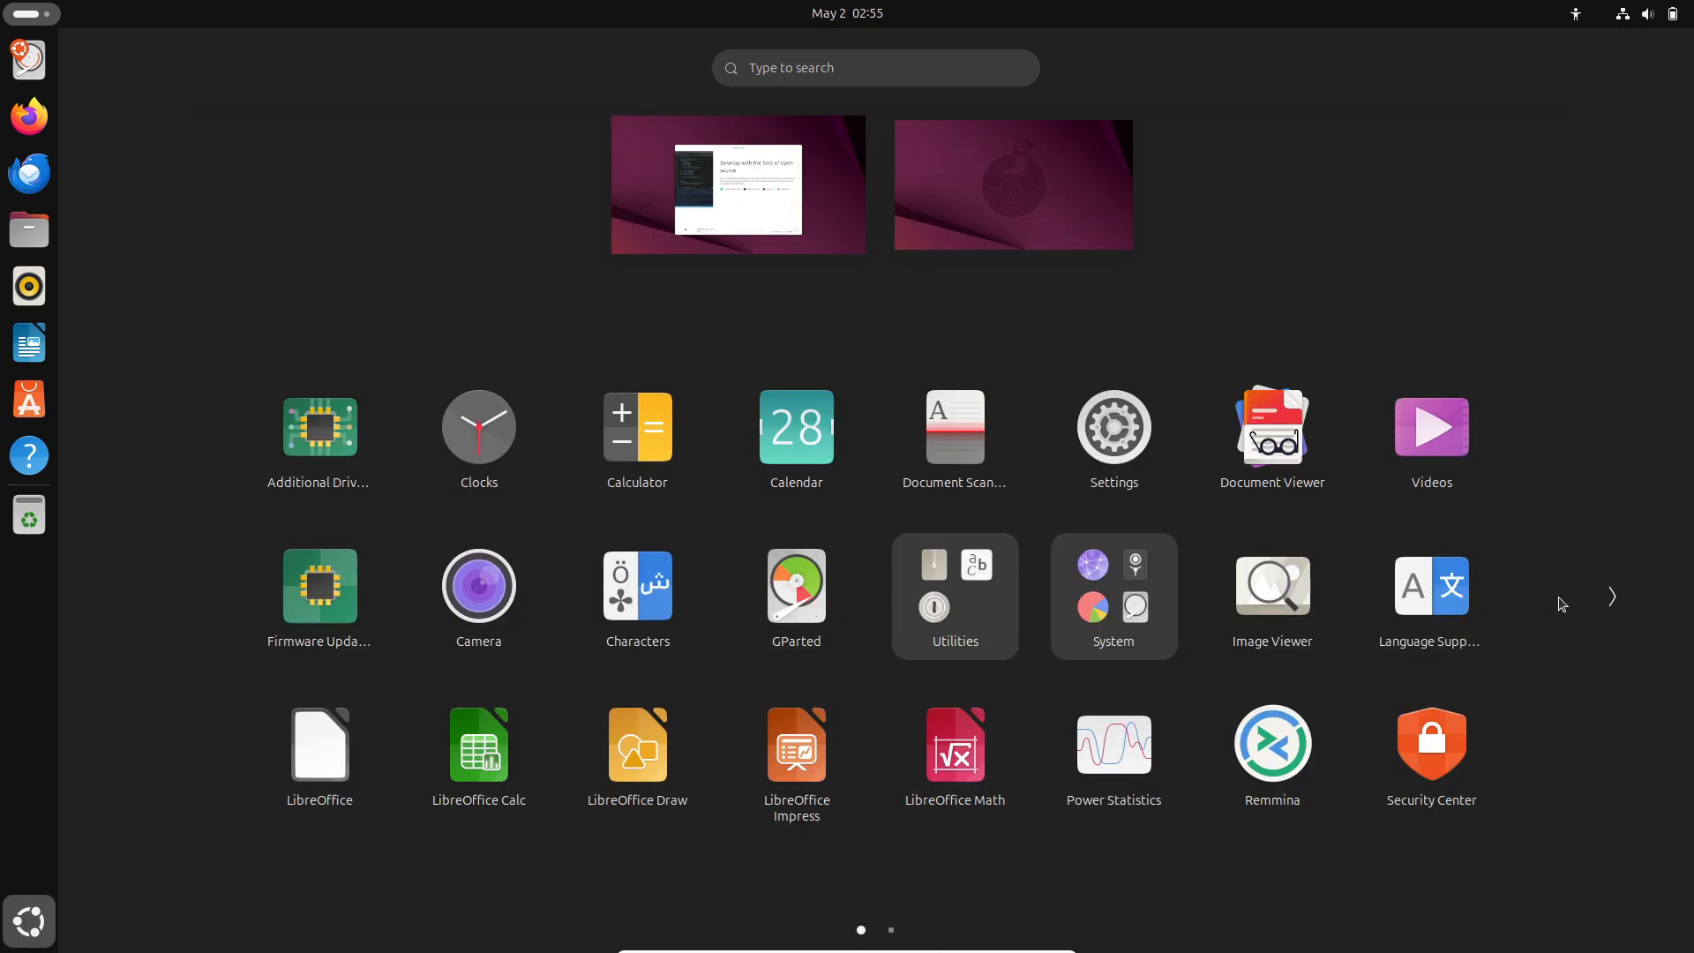
{"action": "left_click", "coordinate": [1142, 609]}
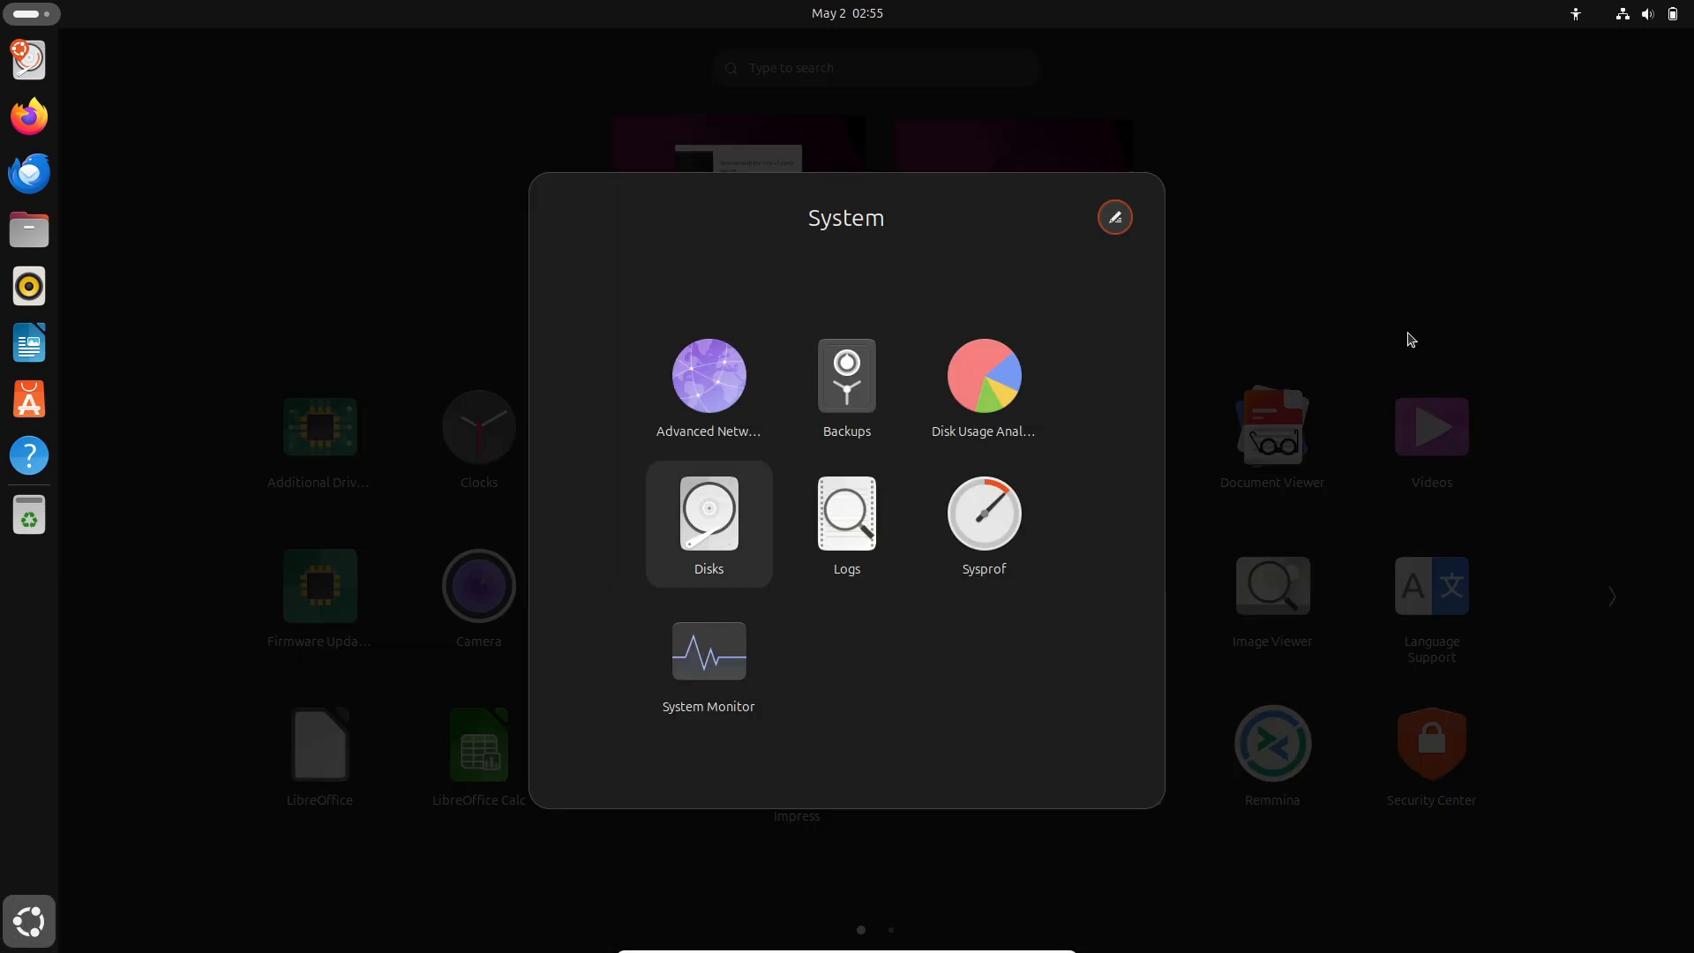
{"action": "left_click", "coordinate": [1420, 251]}
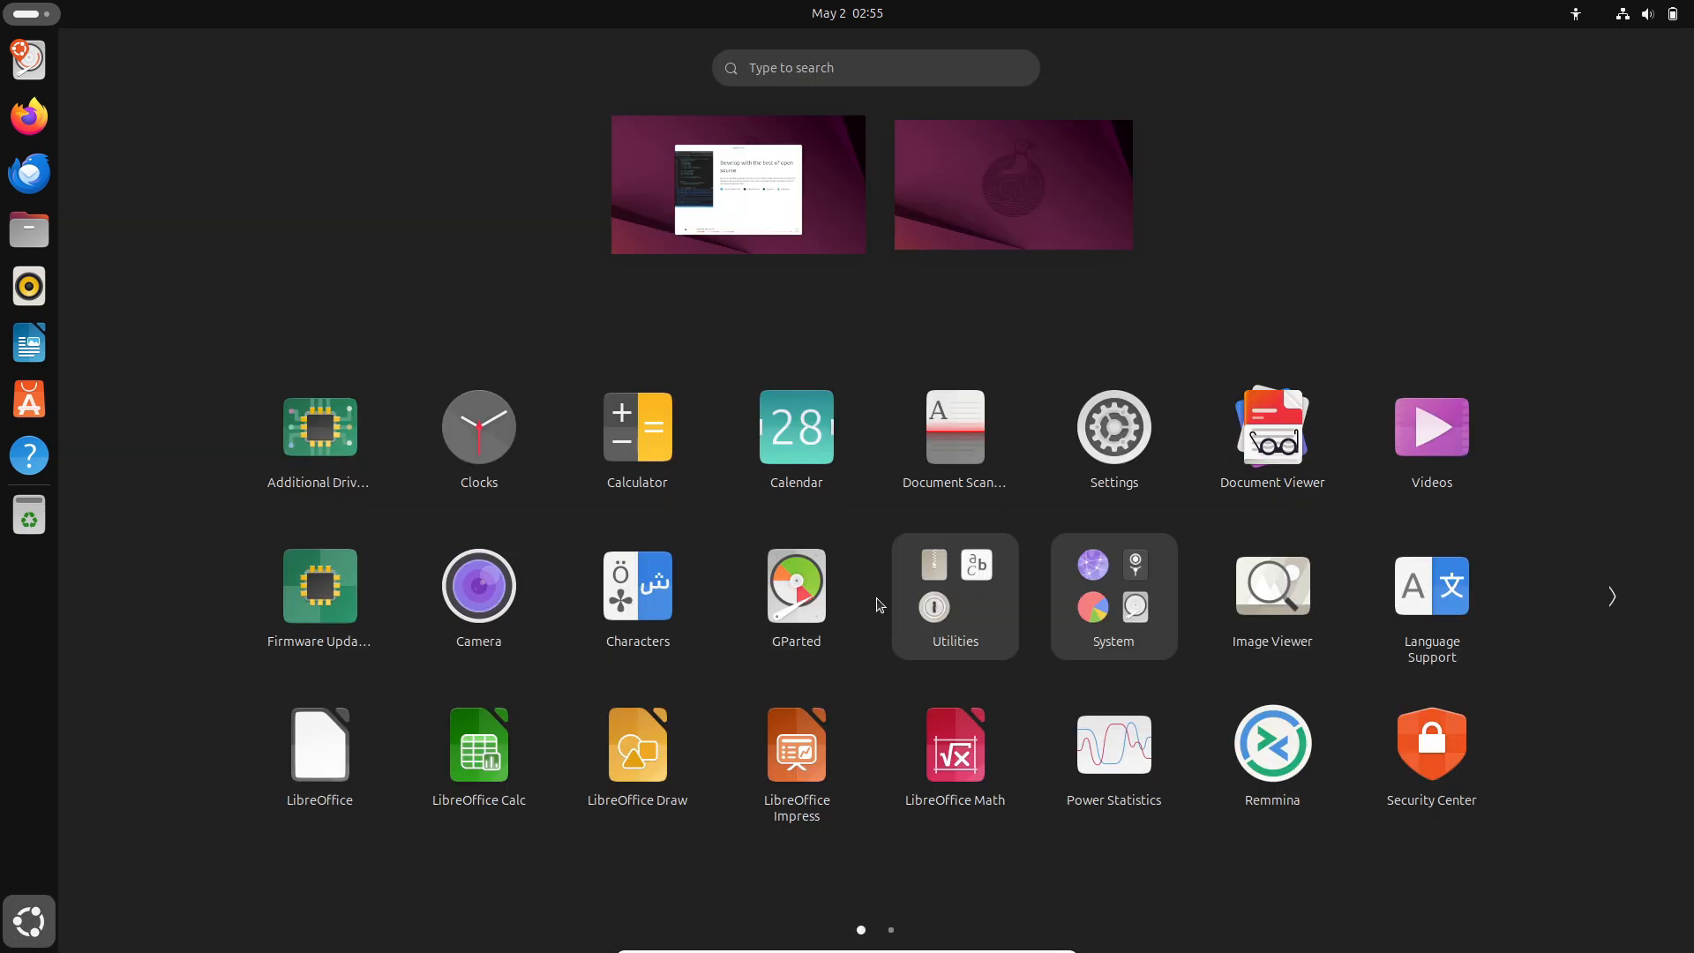
{"action": "left_click", "coordinate": [933, 598]}
{"action": "left_click", "coordinate": [1309, 250]}
{"action": "left_click", "coordinate": [1610, 595]}
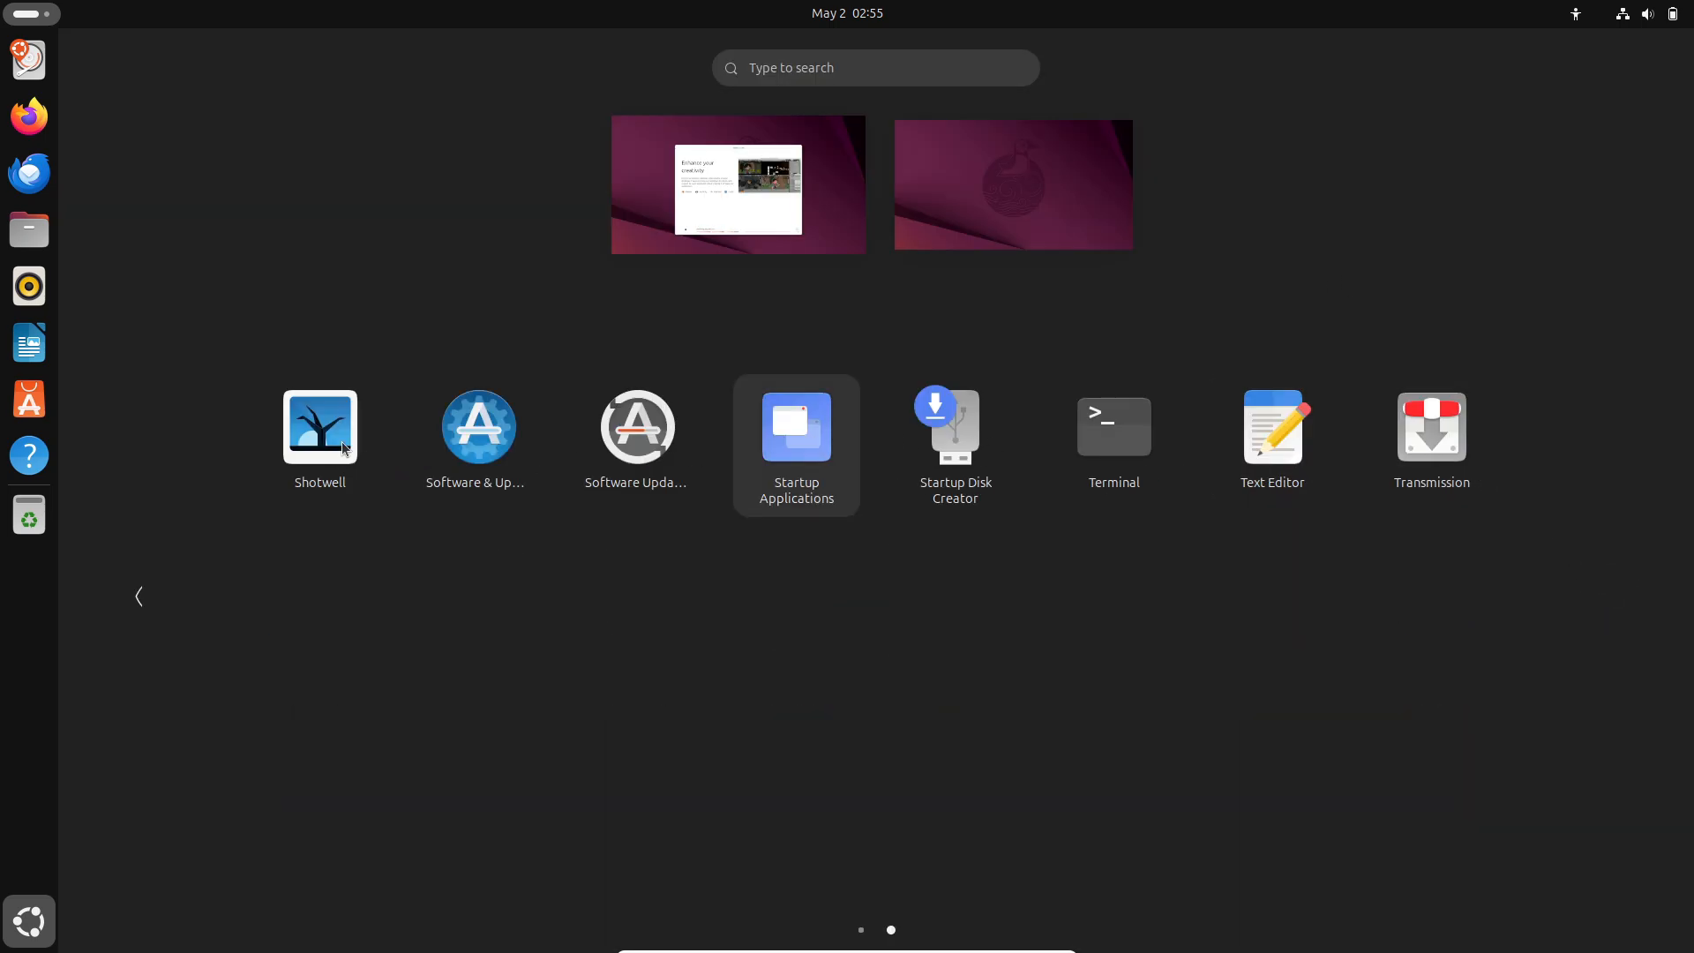
{"action": "left_click", "coordinate": [138, 596]}
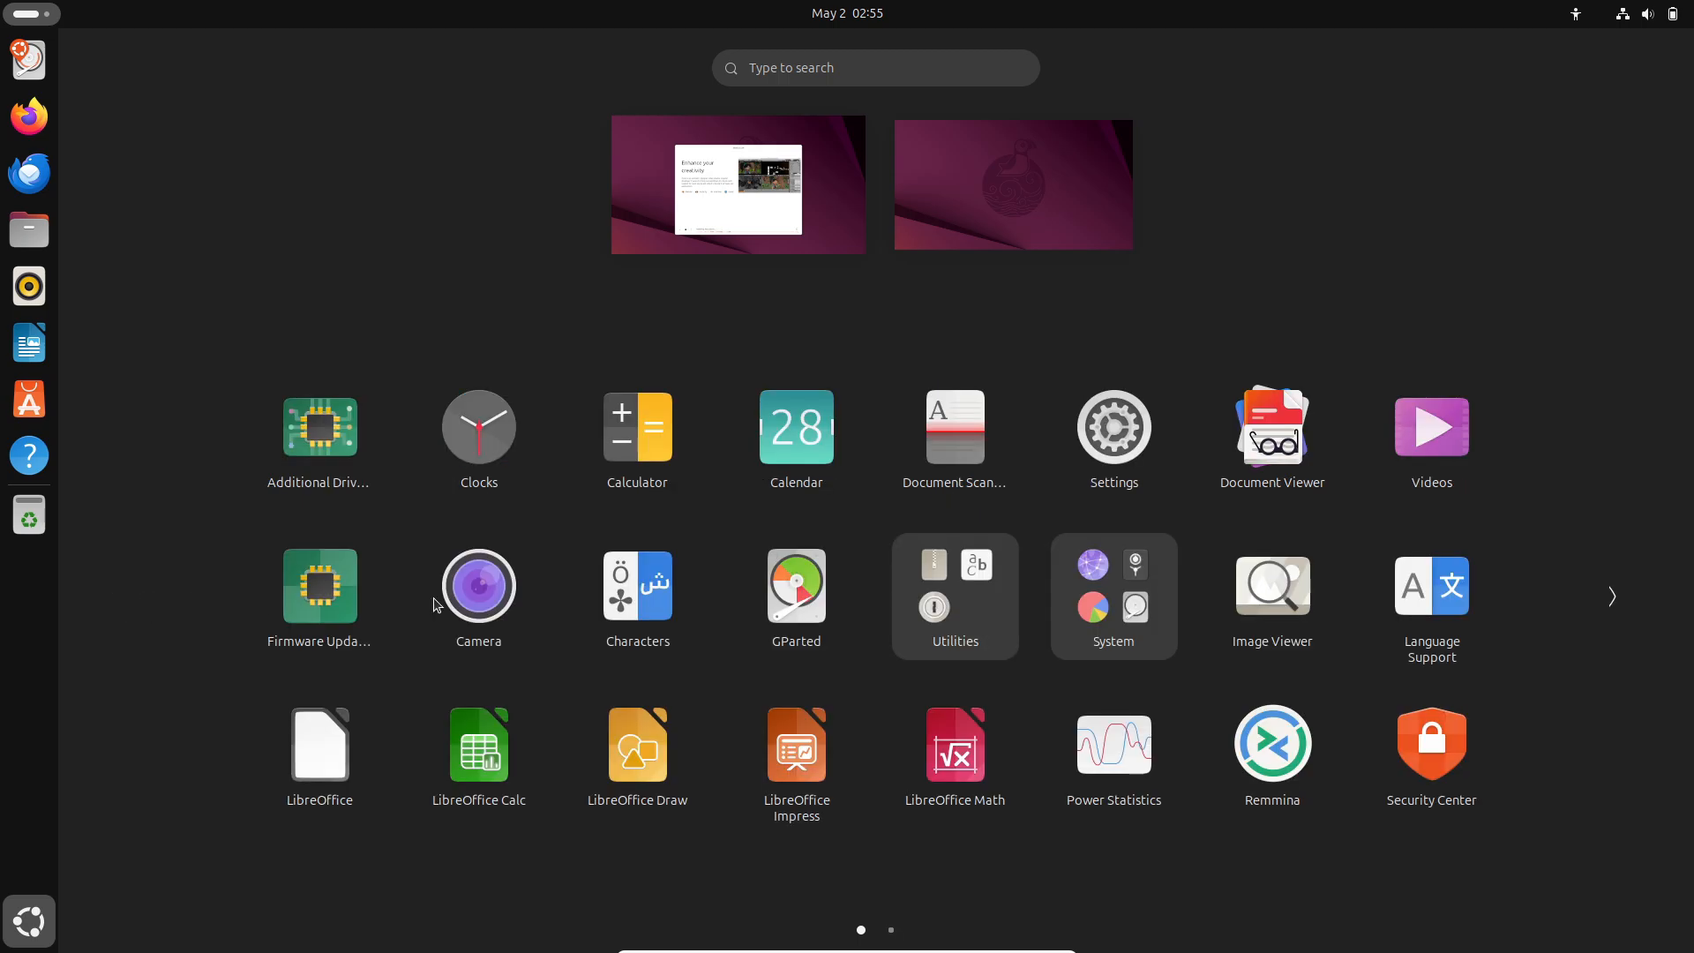
{"action": "left_click", "coordinate": [1098, 475]}
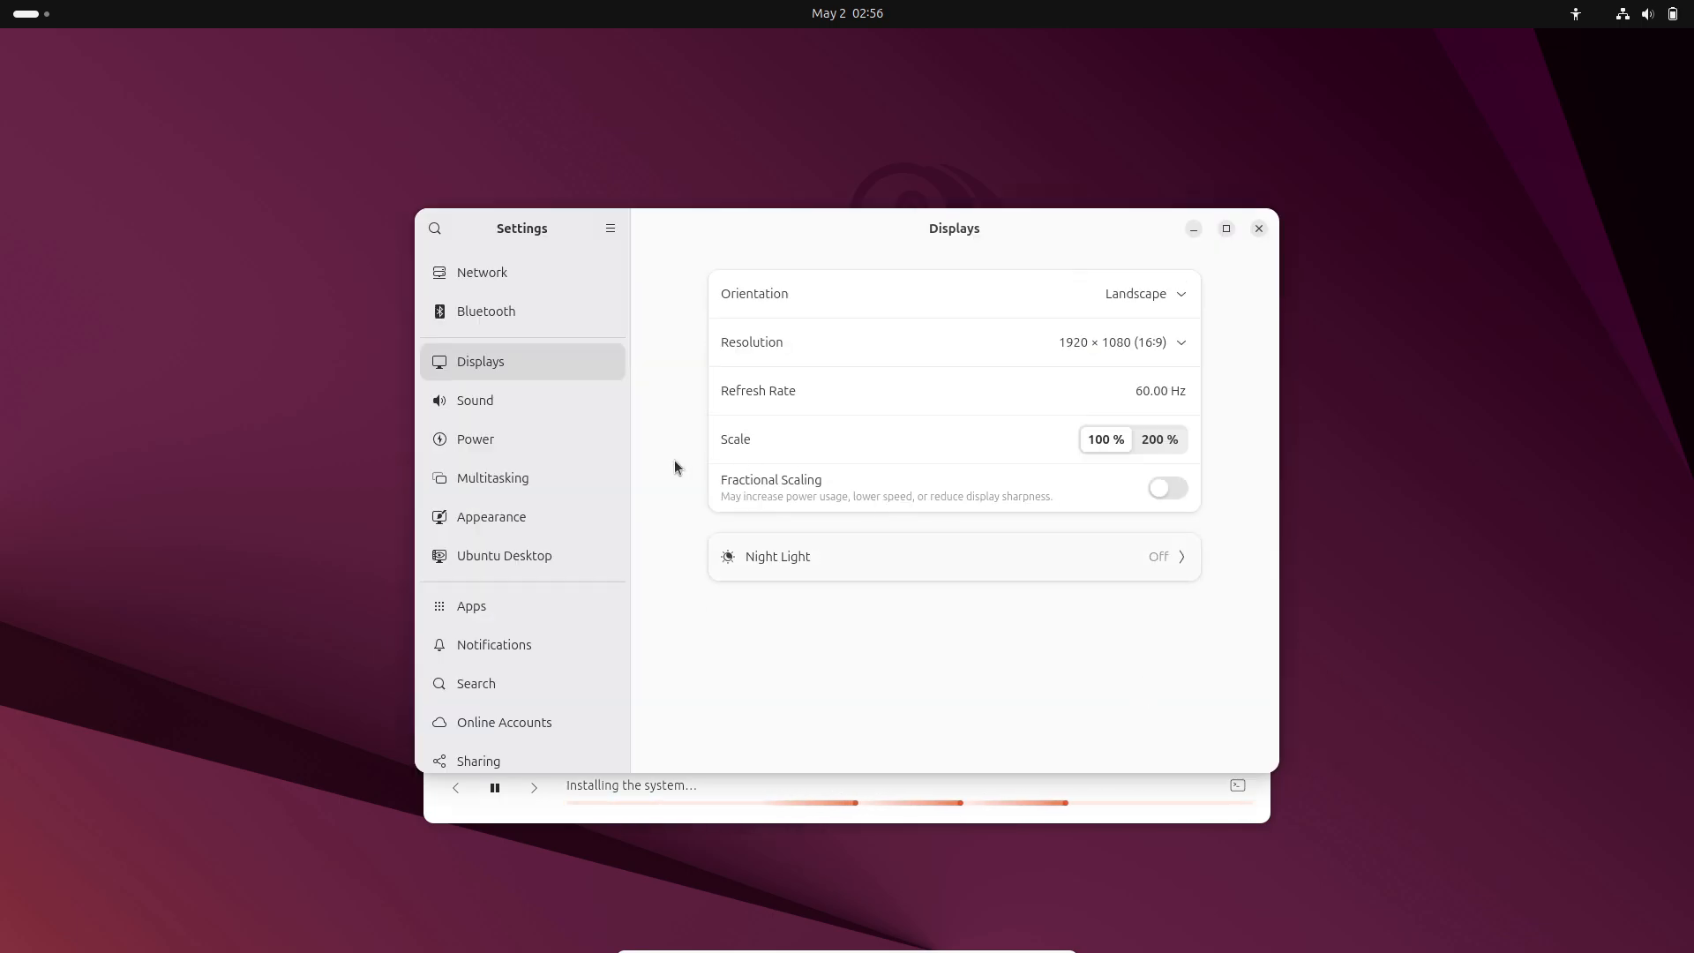
In Wellbeing, enable Screen Time, Screen Time Limit, and eyesight and movement break reminders.
{"action": "left_click", "coordinate": [1224, 230]}
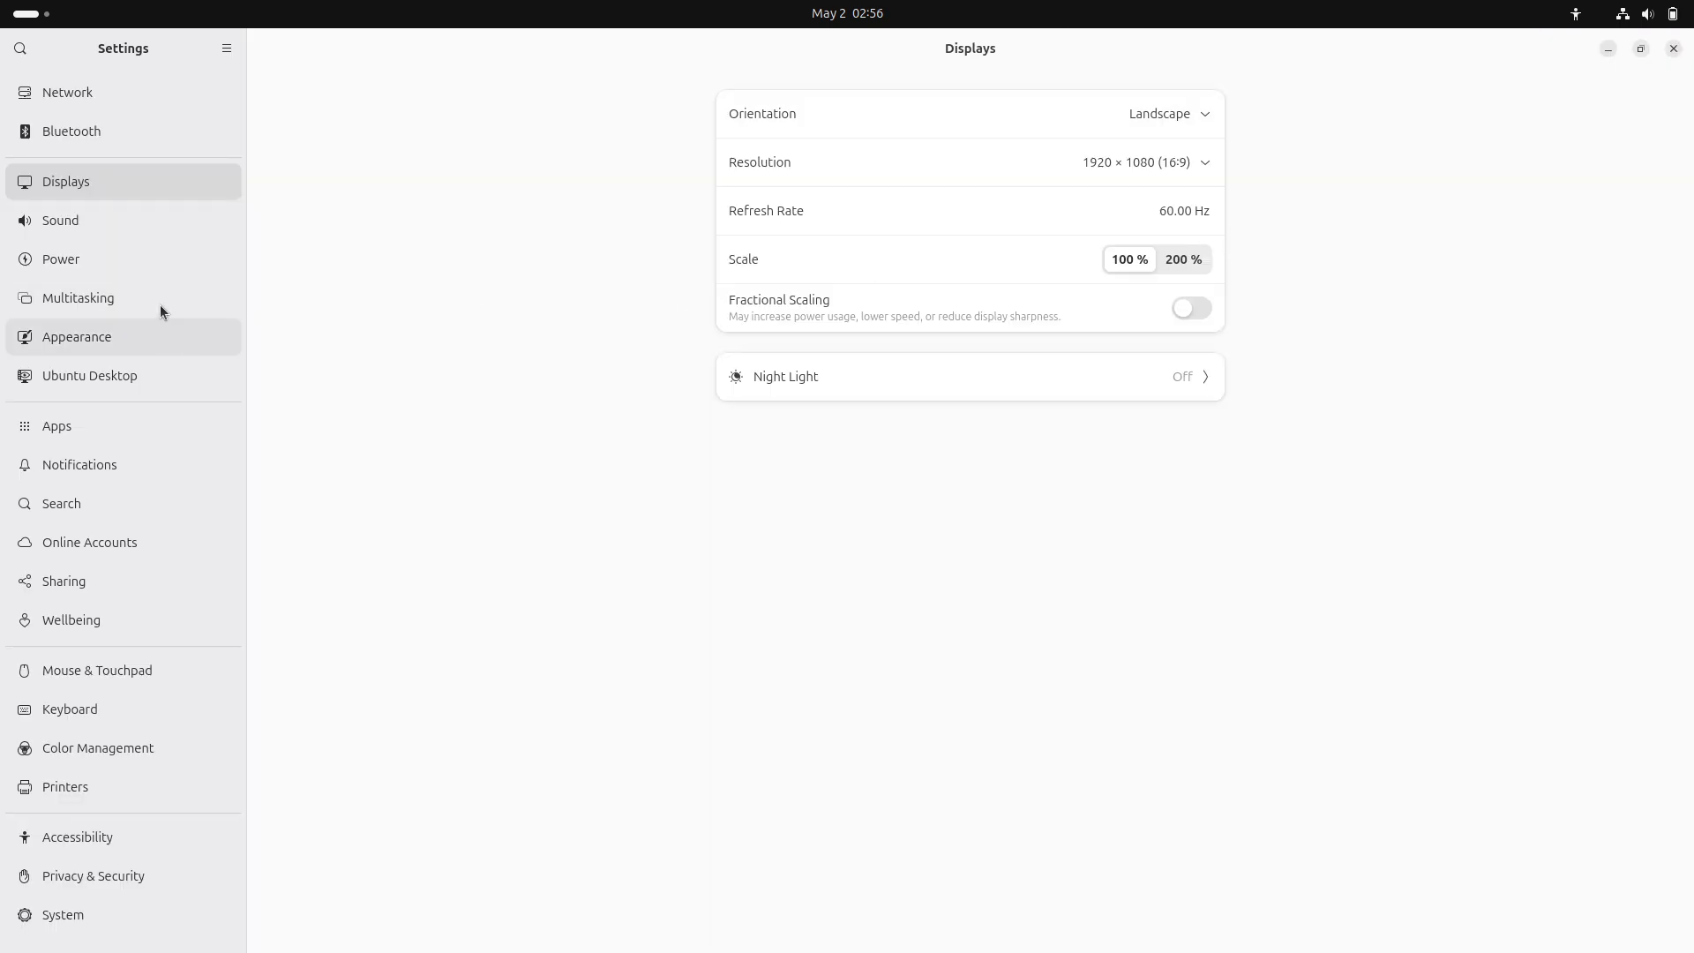
{"action": "left_click", "coordinate": [141, 621]}
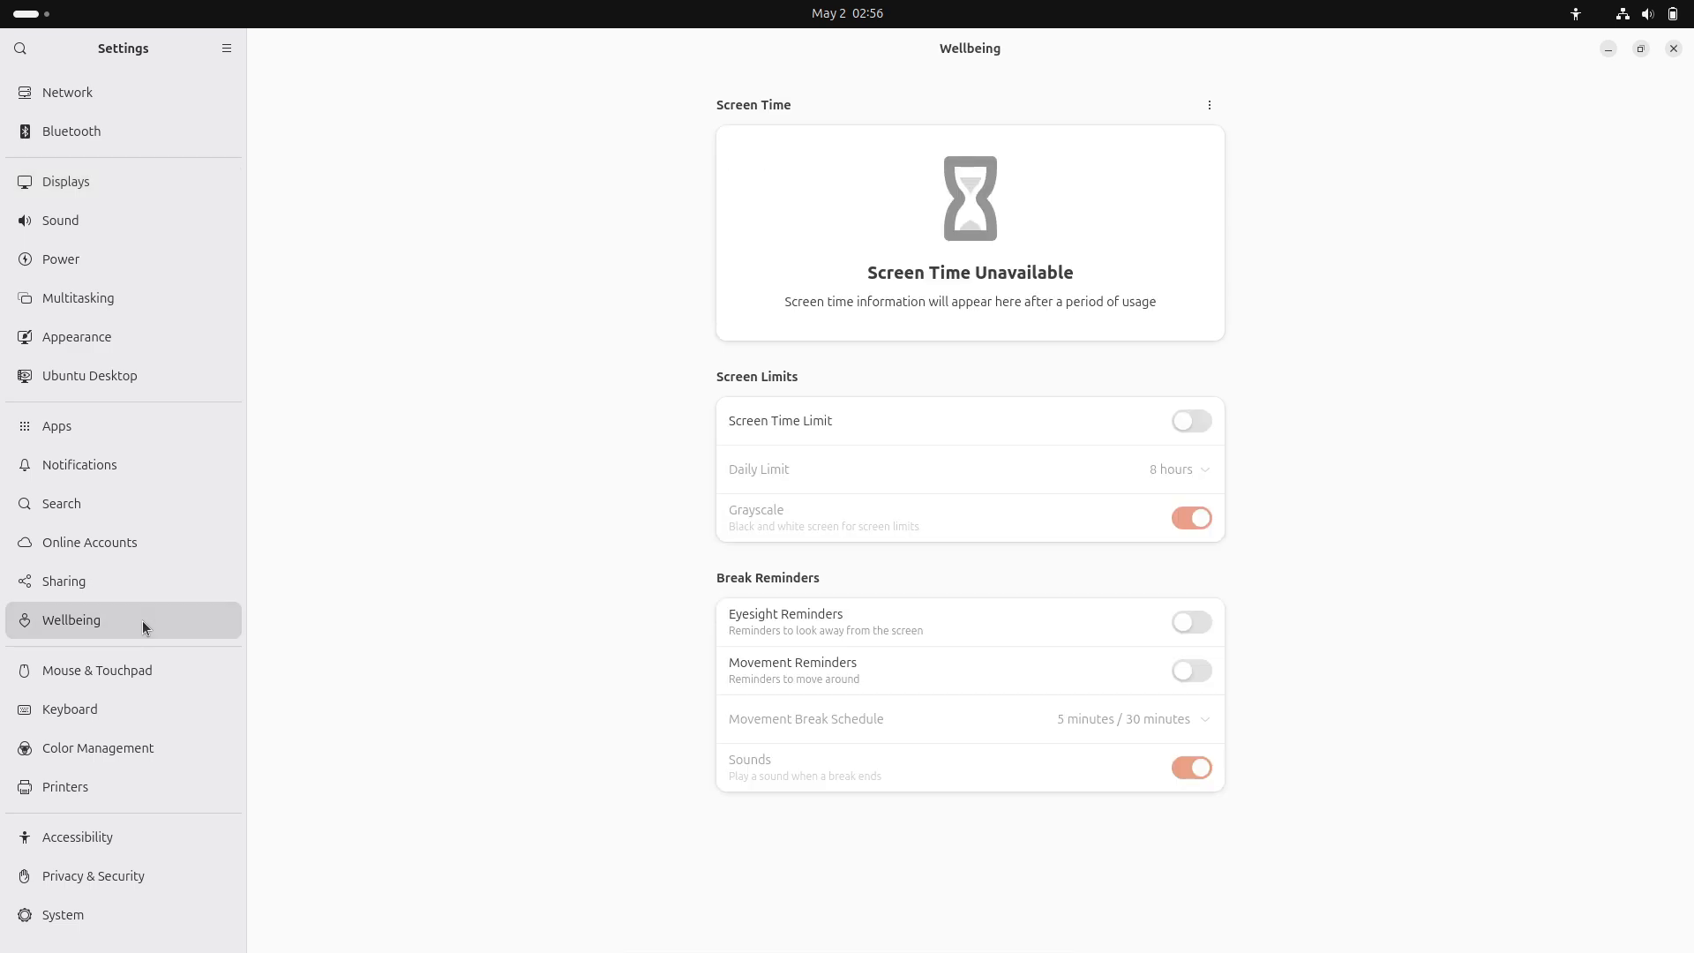
{"action": "left_click", "coordinate": [1210, 113]}
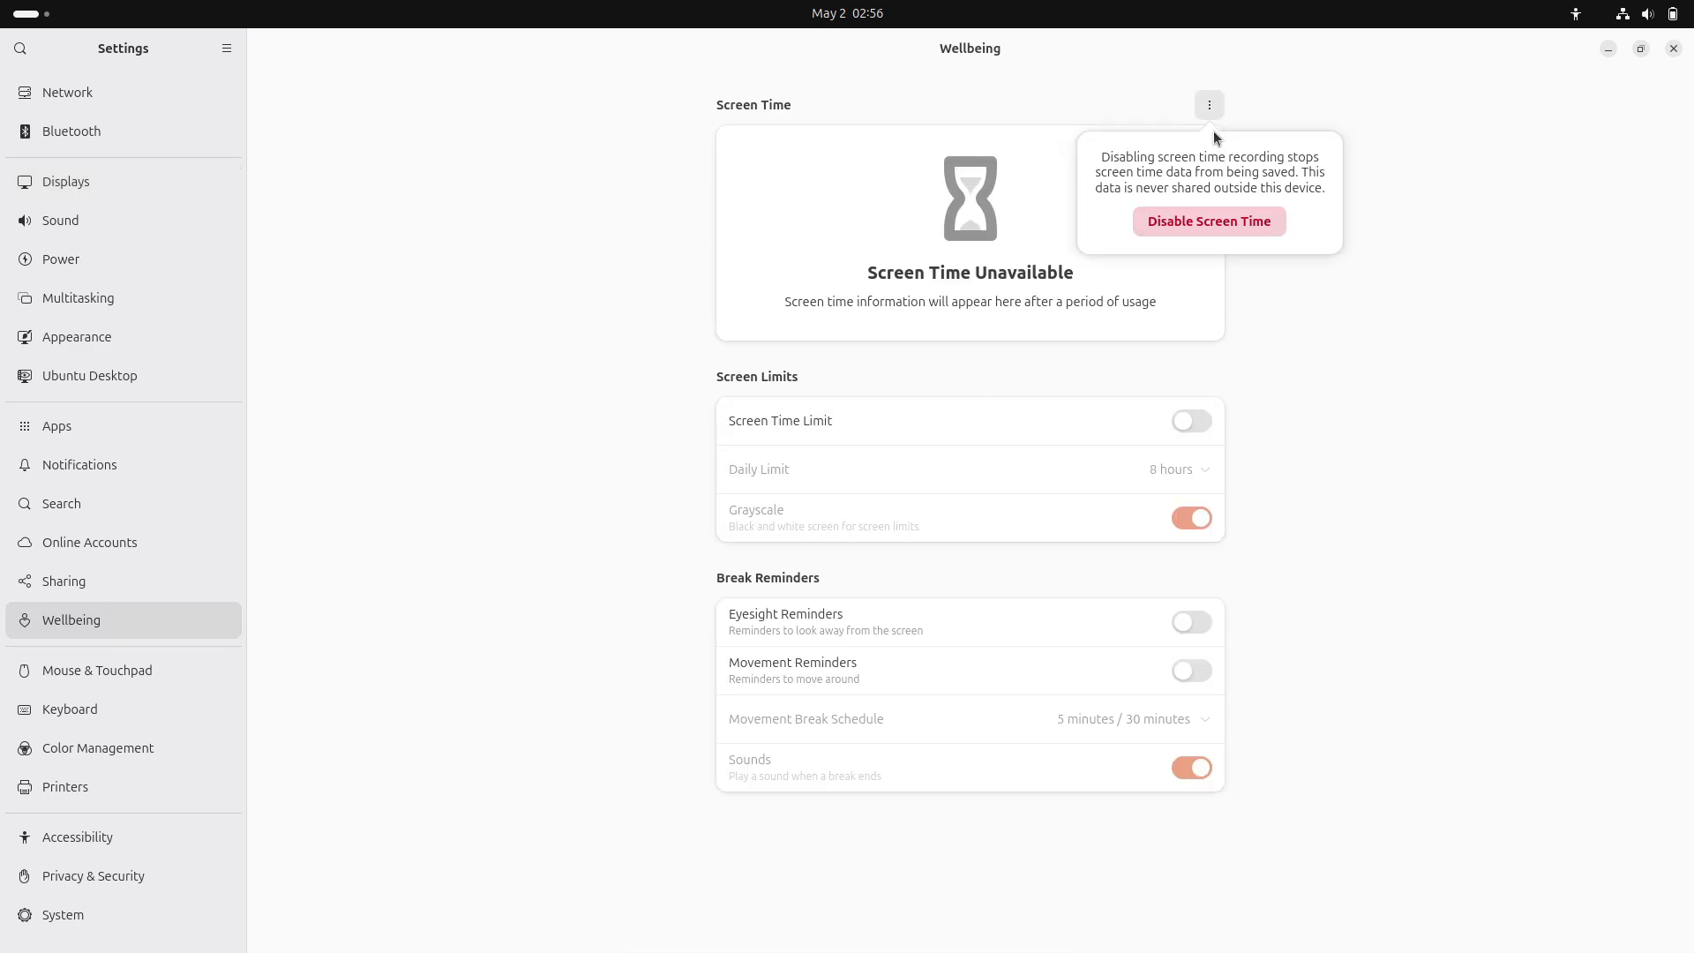
{"action": "left_click", "coordinate": [1207, 218]}
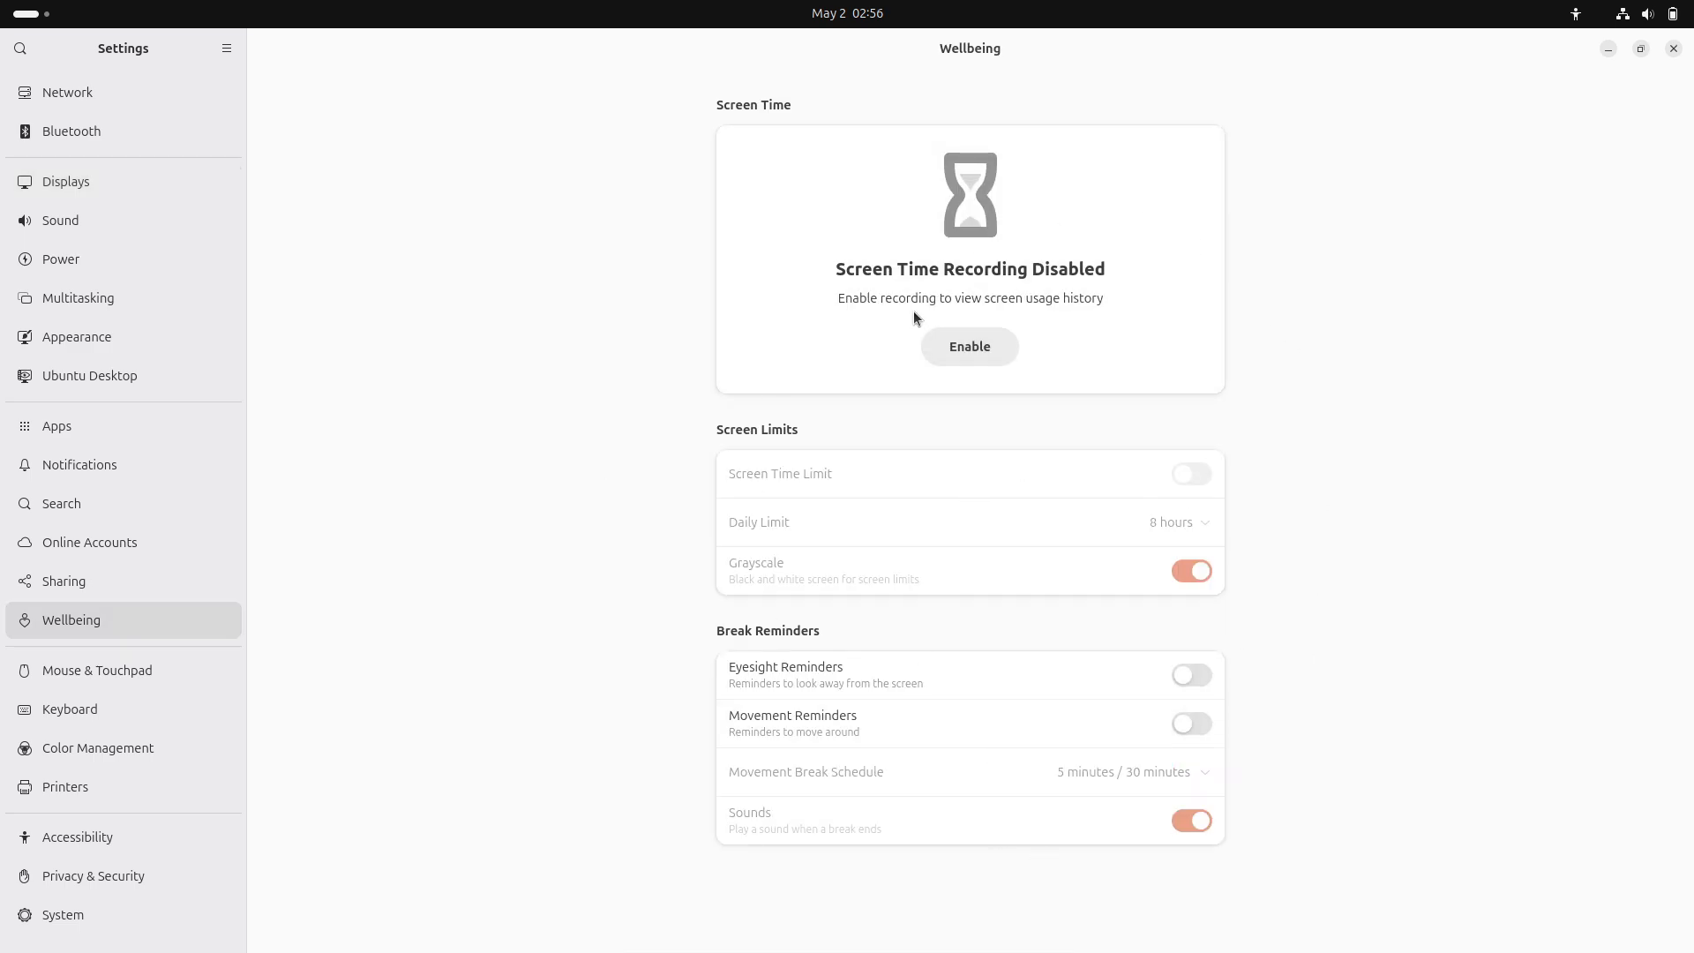
{"action": "left_click", "coordinate": [998, 342]}
{"action": "left_click", "coordinate": [1196, 423]}
{"action": "left_click", "coordinate": [1191, 622]}
{"action": "left_click", "coordinate": [1195, 671]}
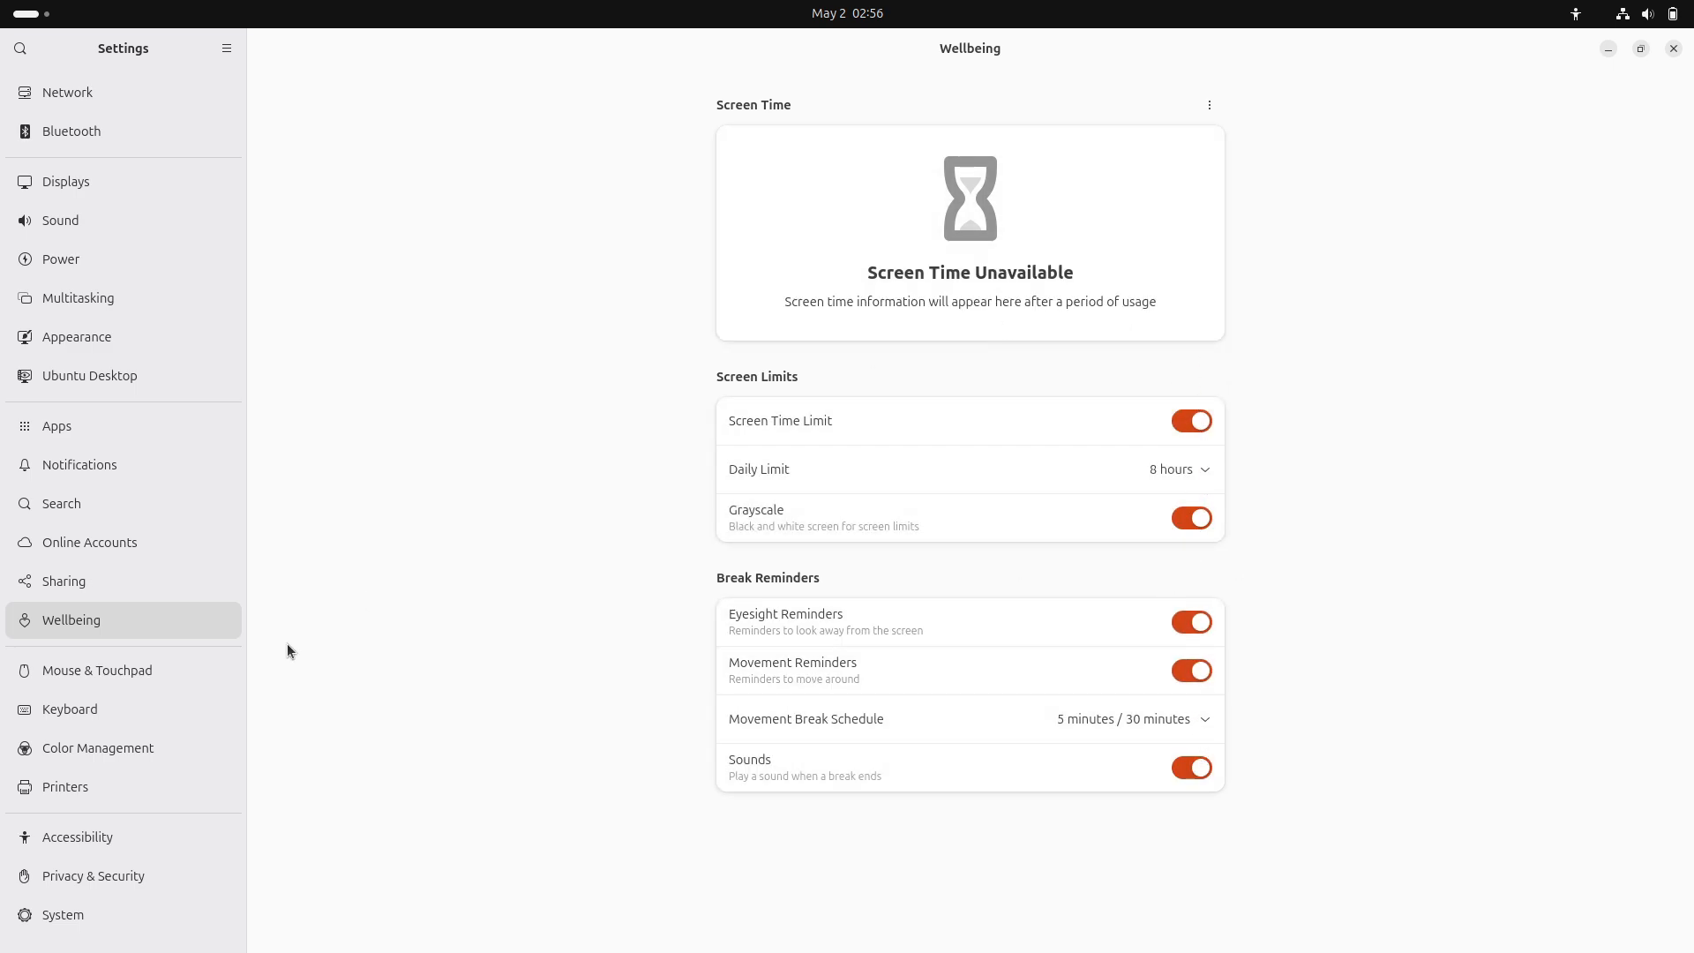
Browse Color Management, System > About details, and Privacy & Security settings.
{"action": "left_click", "coordinate": [157, 750]}
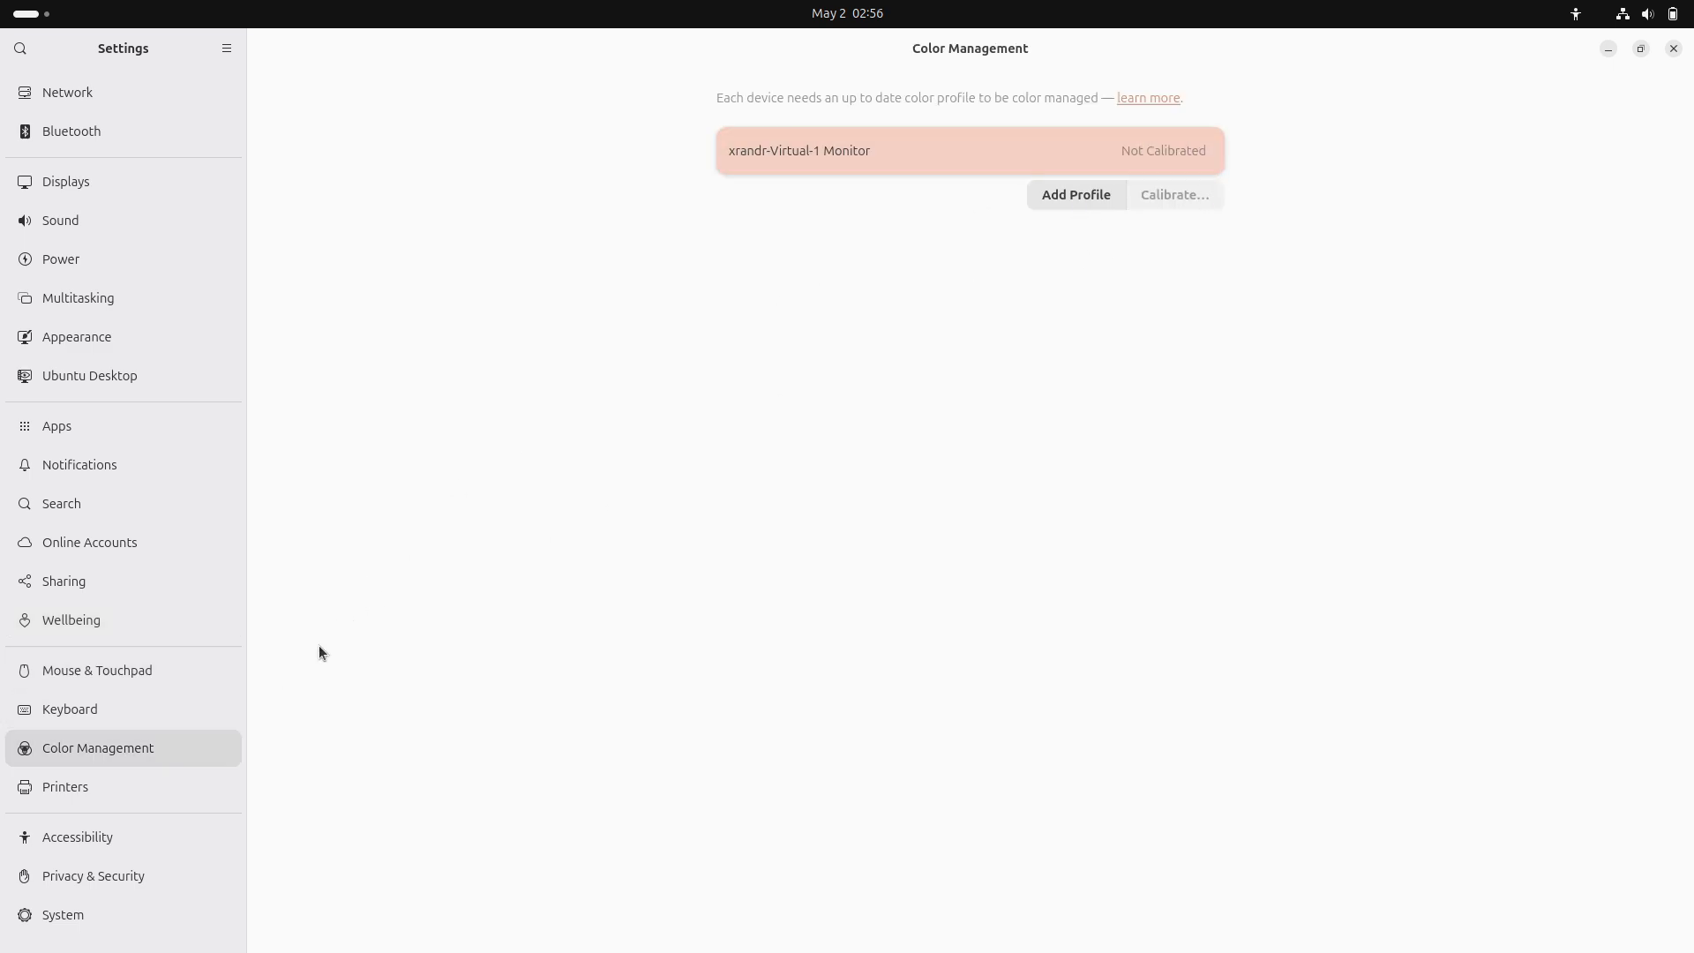
{"action": "left_click", "coordinate": [171, 908]}
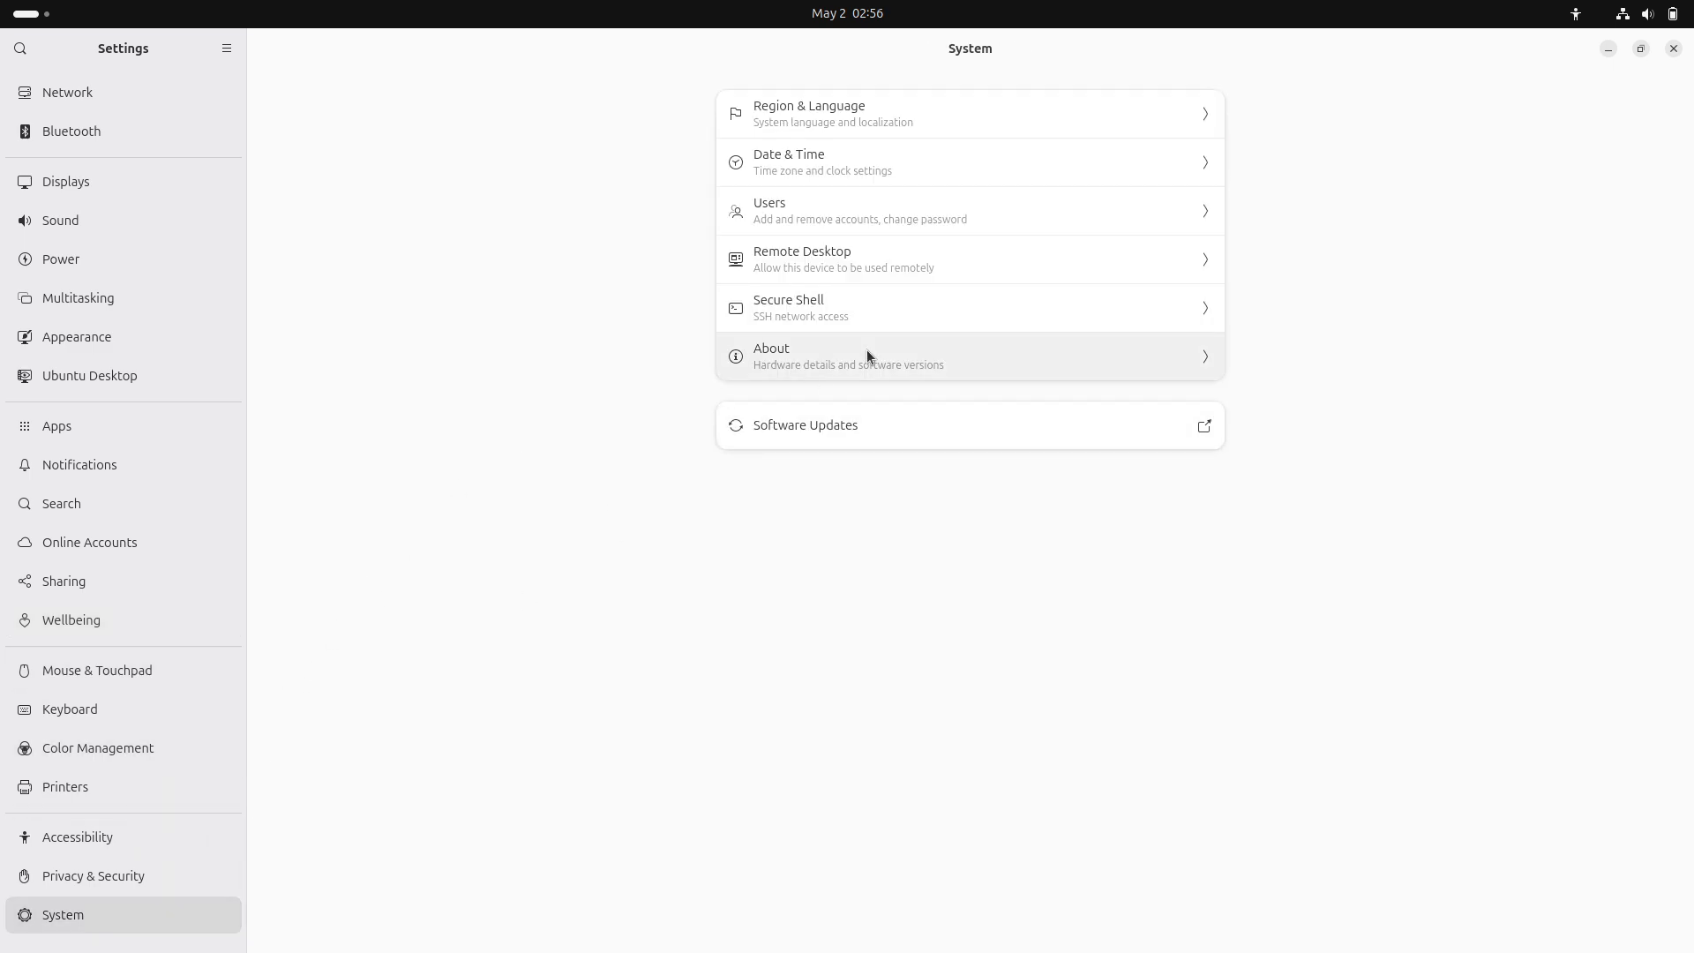
{"action": "left_click", "coordinate": [867, 351]}
{"action": "left_click", "coordinate": [768, 523]}
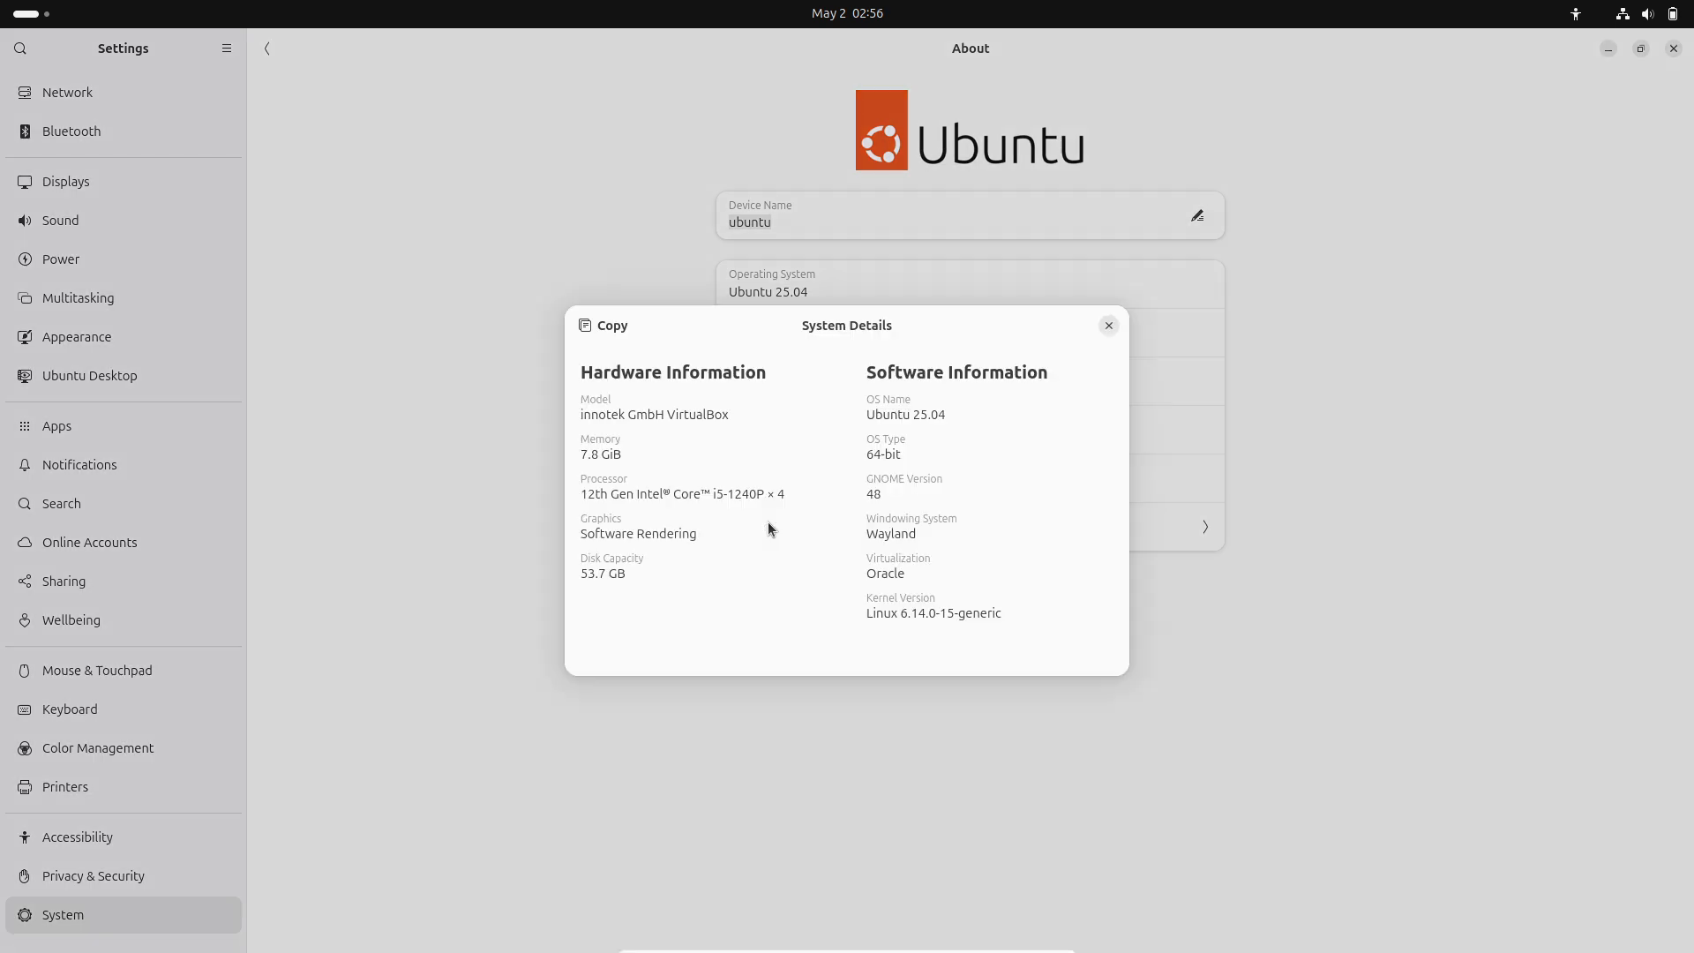
{"action": "left_click", "coordinate": [1108, 326]}
{"action": "left_click", "coordinate": [166, 757]}
{"action": "left_click", "coordinate": [168, 876]}
Close Settings, view the installation log, then return to the slideshow.
{"action": "left_click", "coordinate": [1670, 51]}
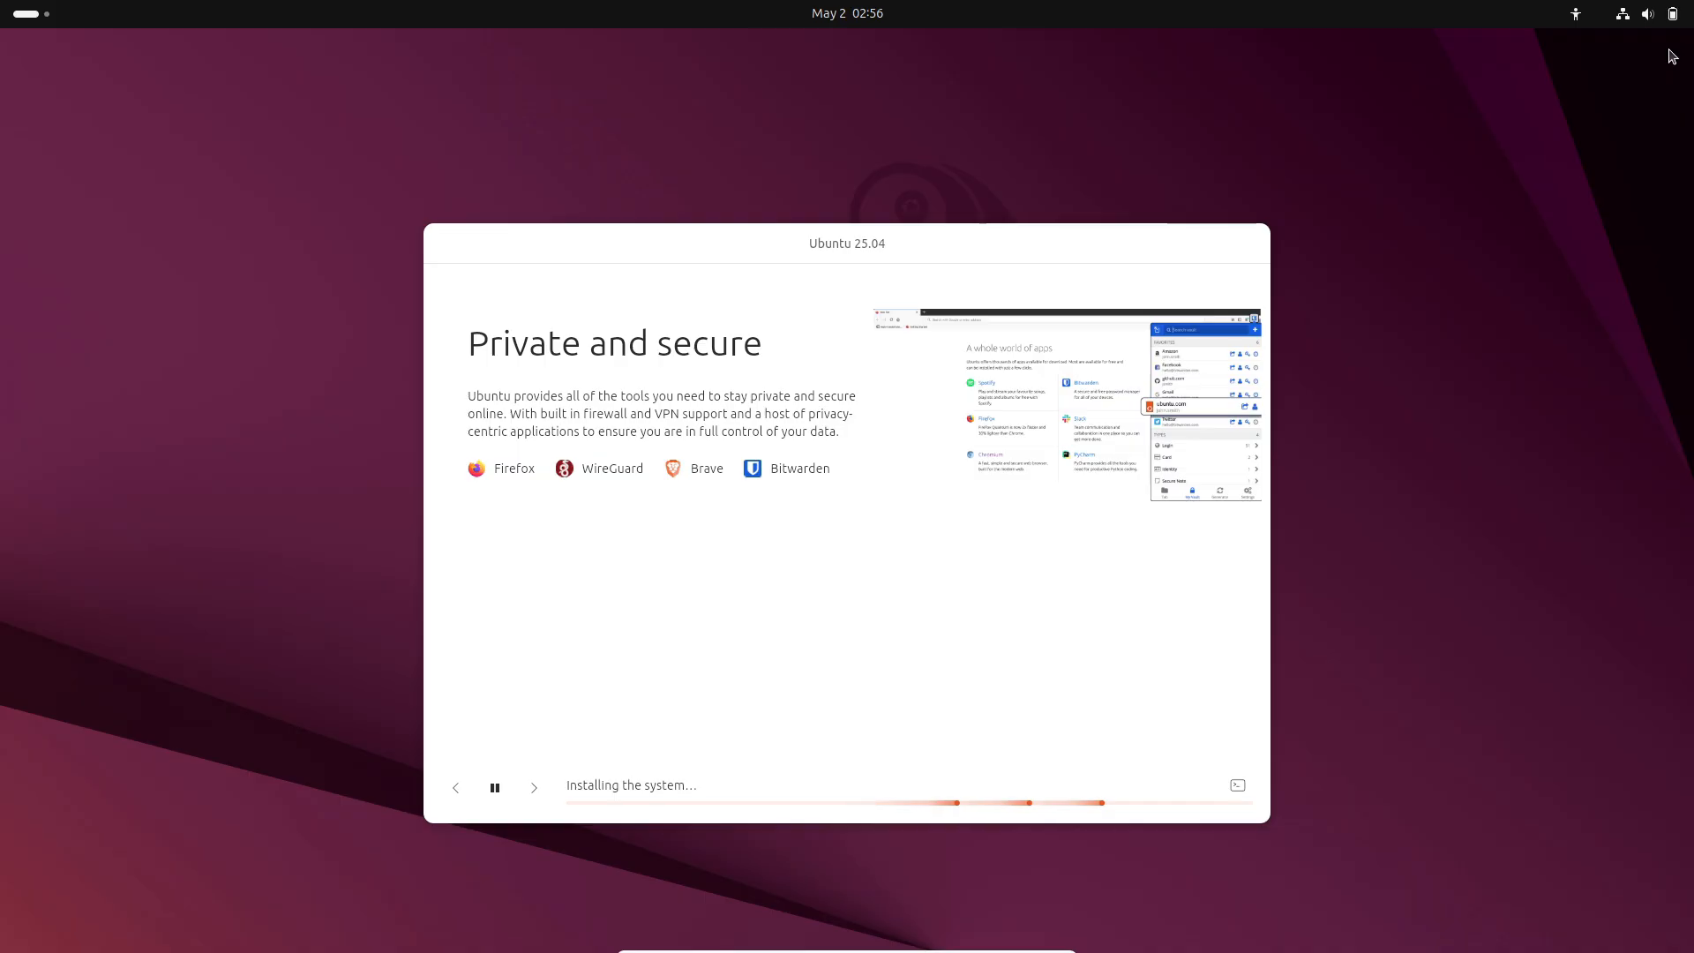
{"action": "left_click", "coordinate": [1236, 785]}
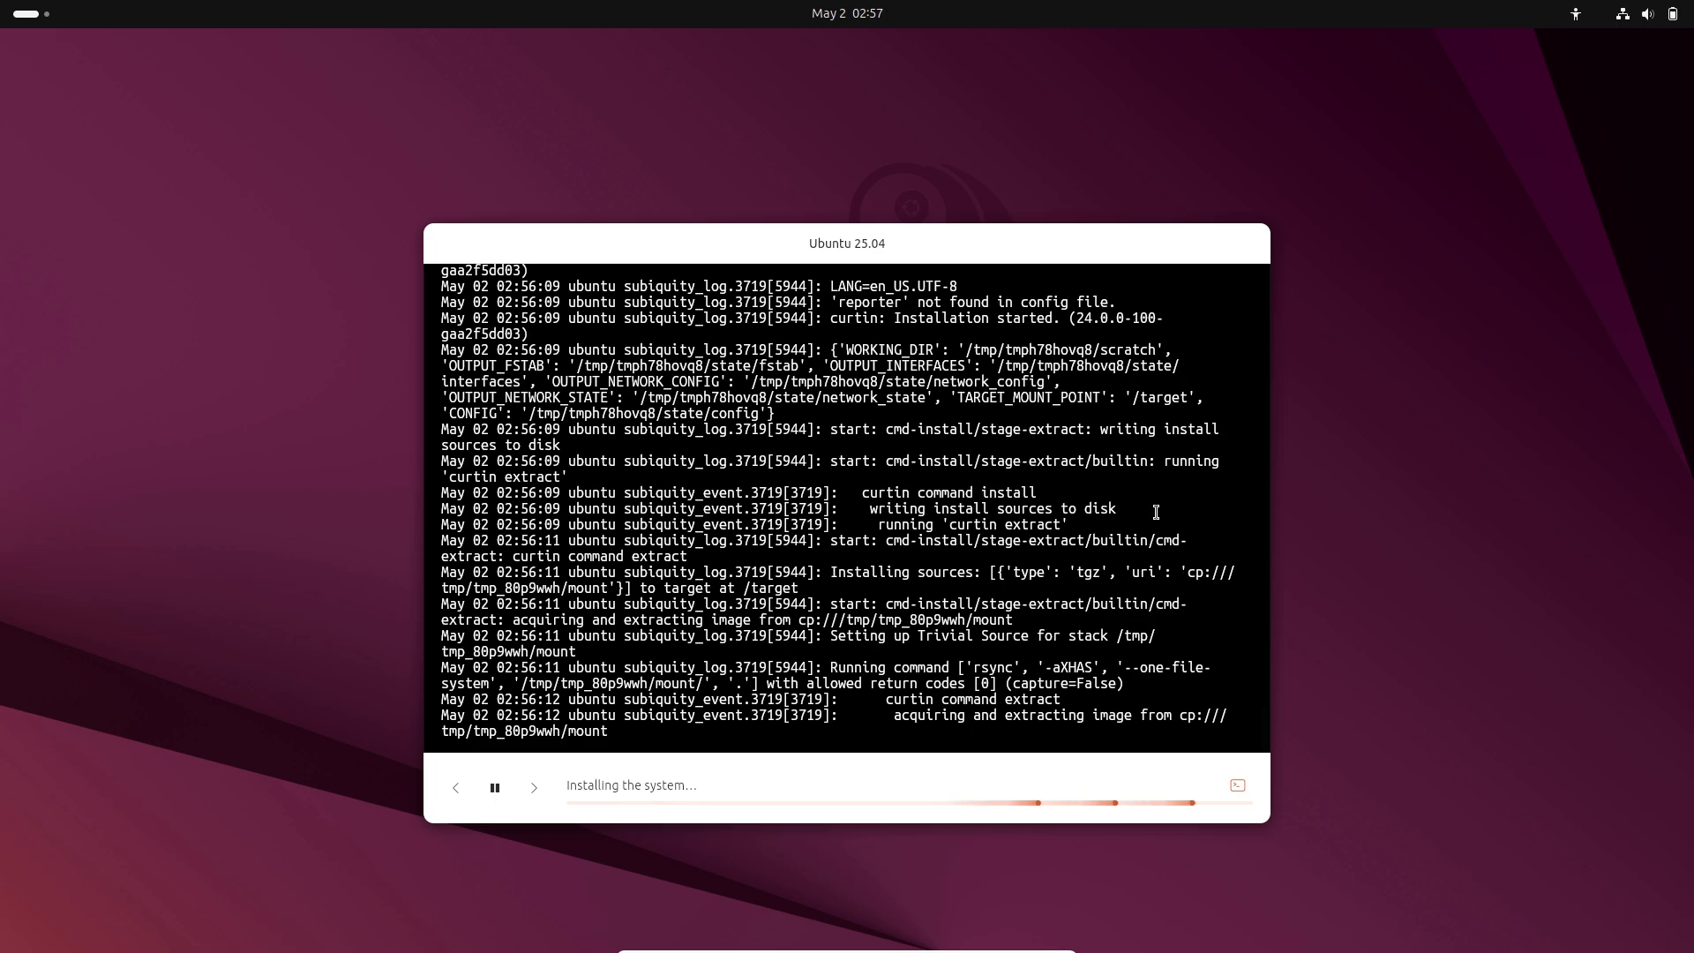
{"action": "left_click", "coordinate": [1240, 784]}
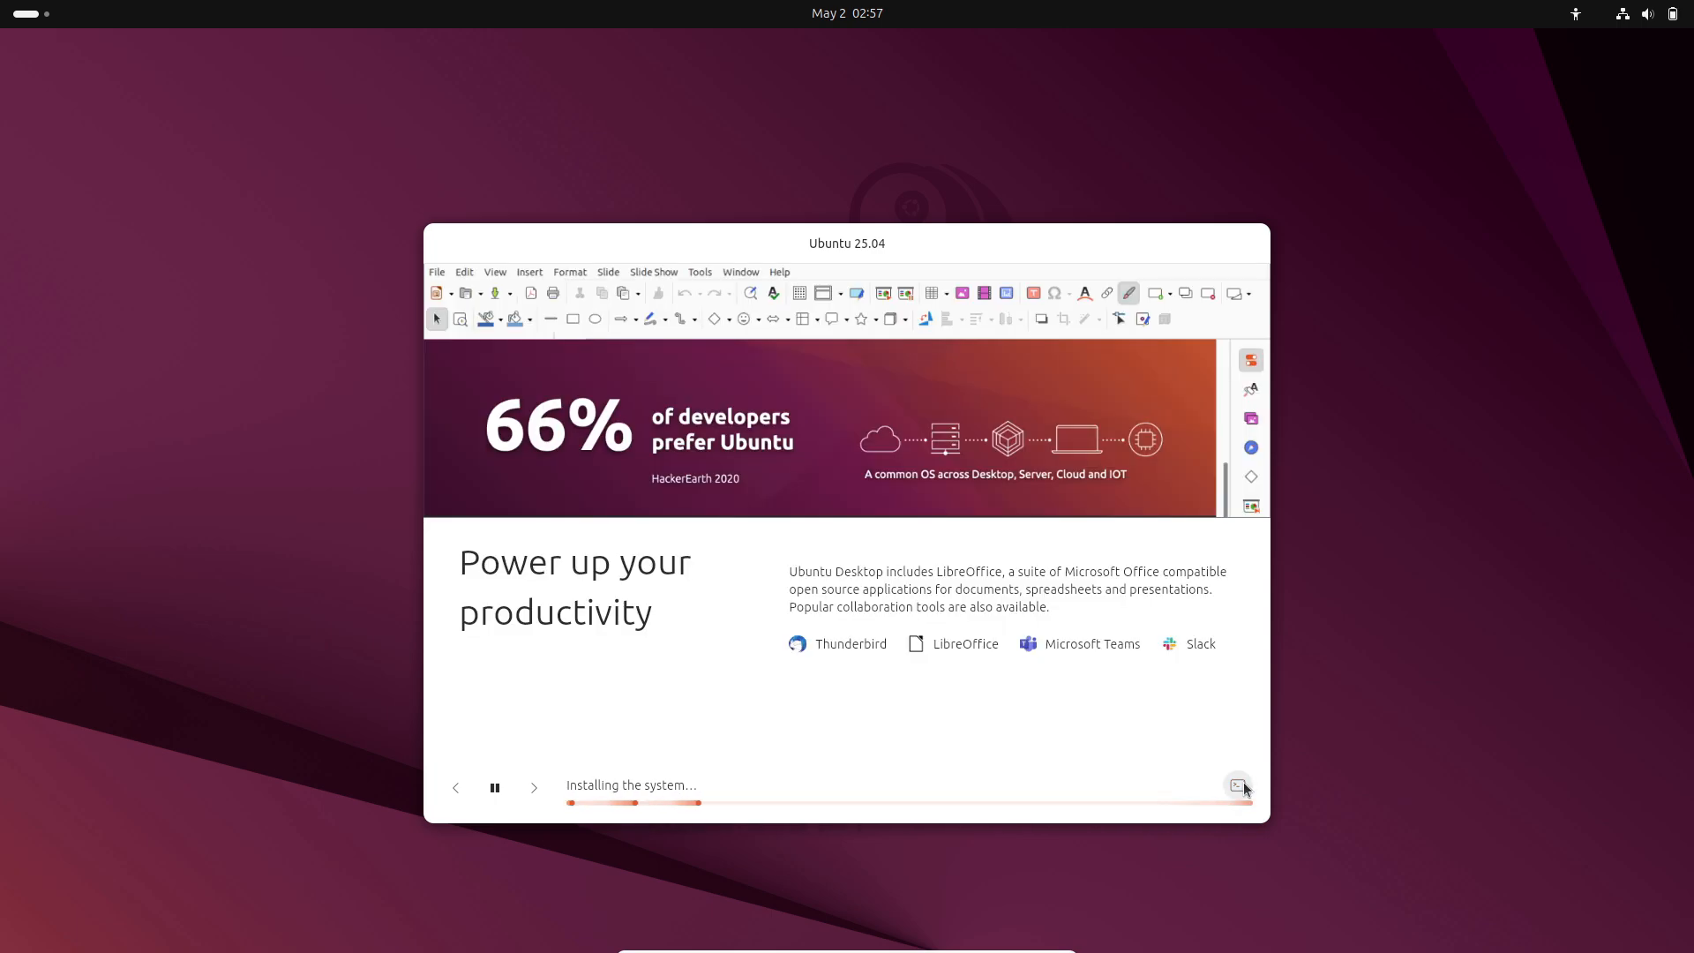